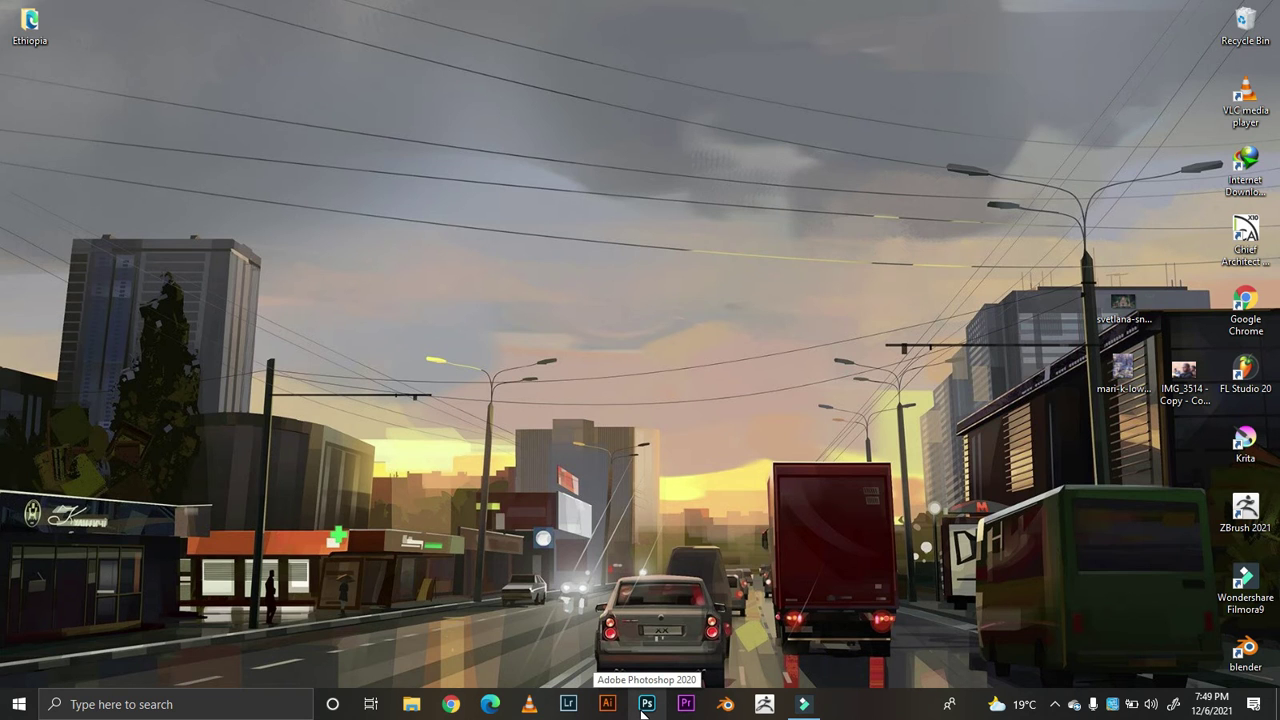
- Launch Adobe Photoshop 2020 and maximize its window
{"action": "left_click", "coordinate": [645, 704]}
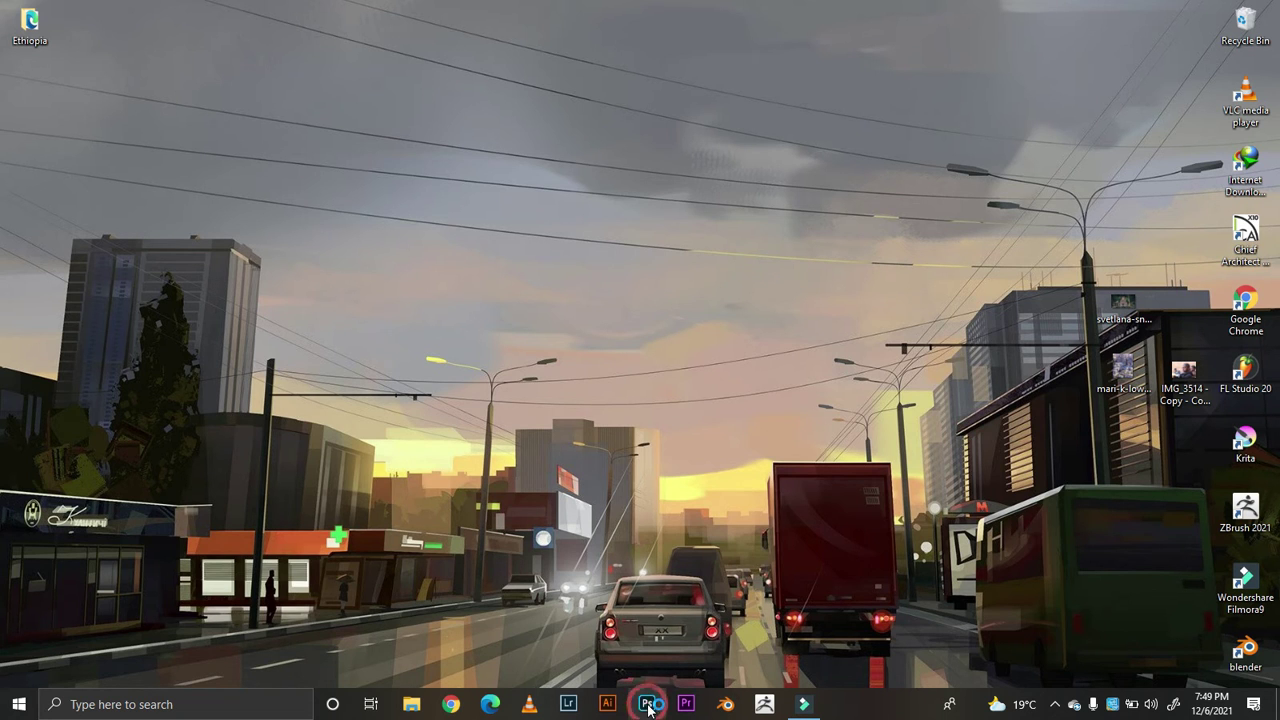
{"action": "right_click", "coordinate": [999, 253]}
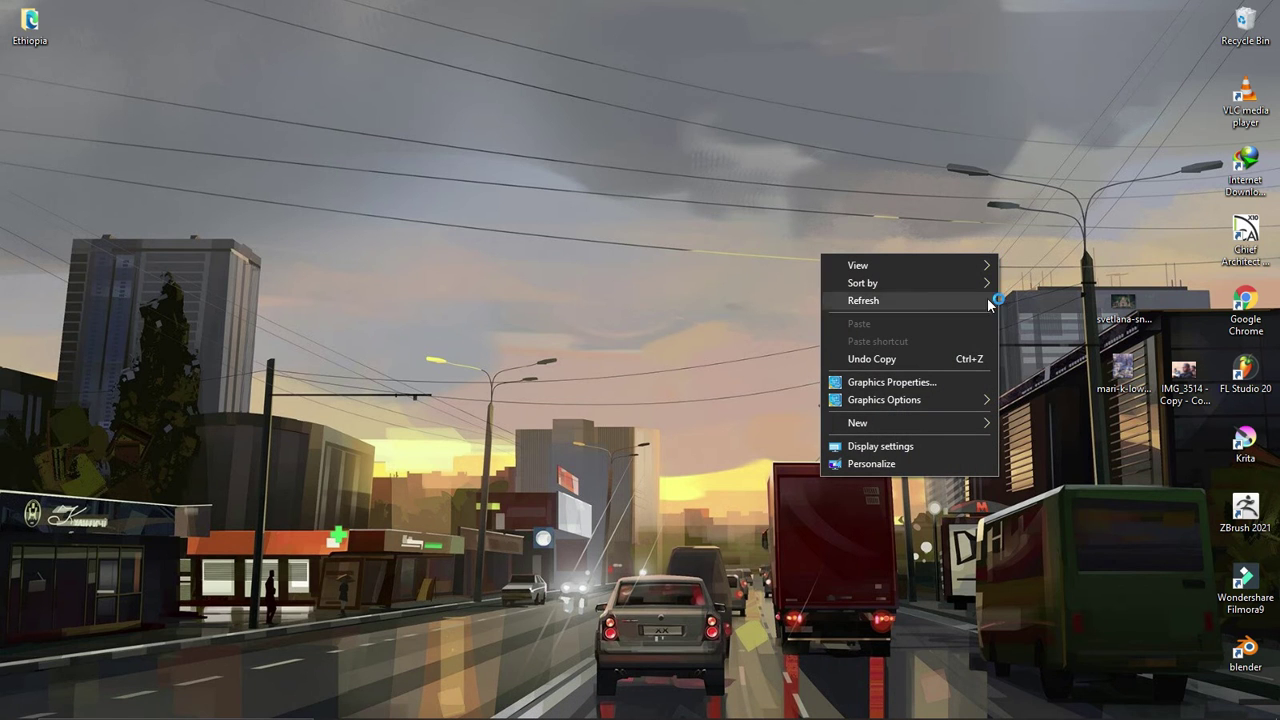
{"action": "left_click", "coordinate": [926, 300]}
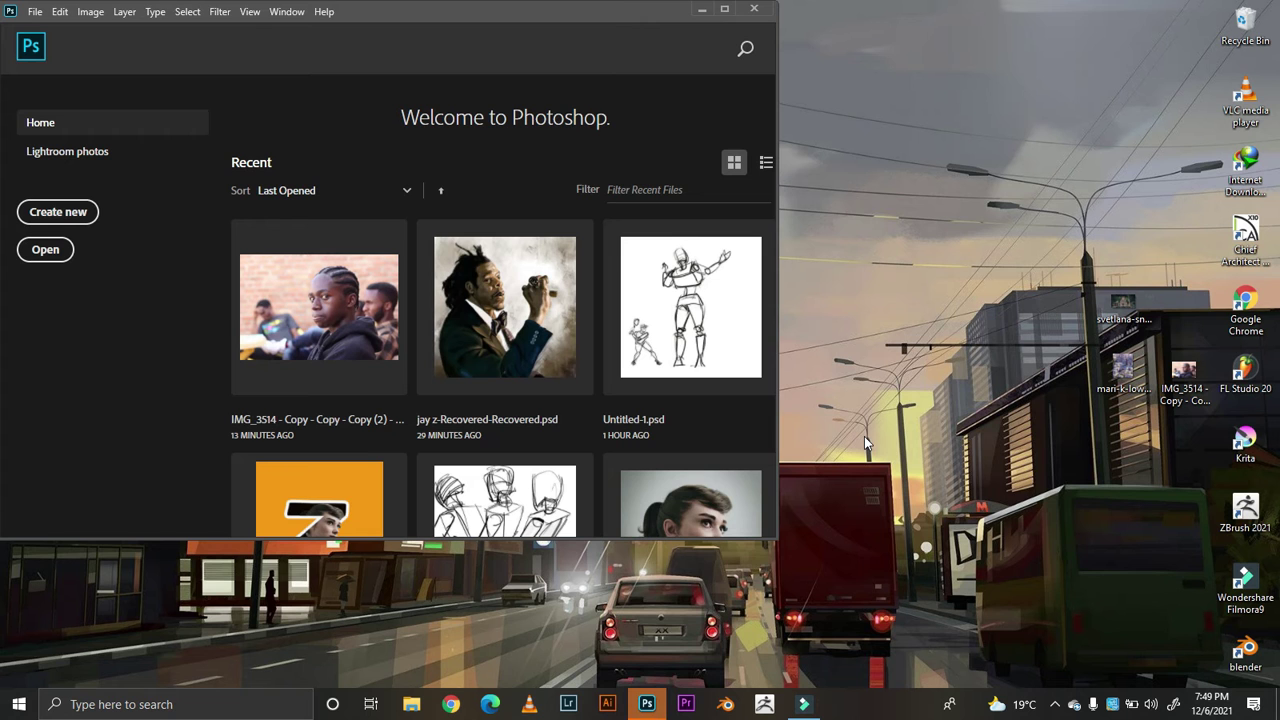
{"action": "left_click", "coordinate": [724, 8]}
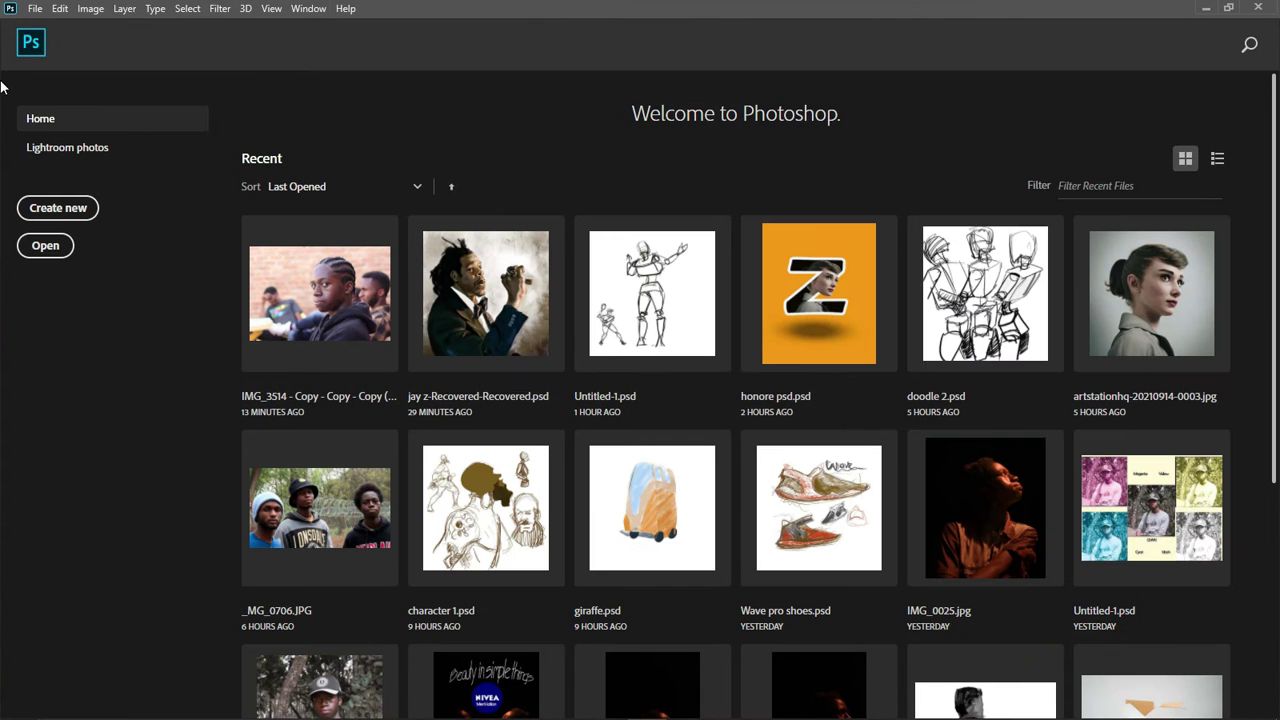
- Create a new 297.01 × 209.97 mm RGB document at 300 pixels/inch with white background contents, and show its layers
{"action": "left_click", "coordinate": [38, 8]}
{"action": "mouse_move", "coordinate": [60, 8]}
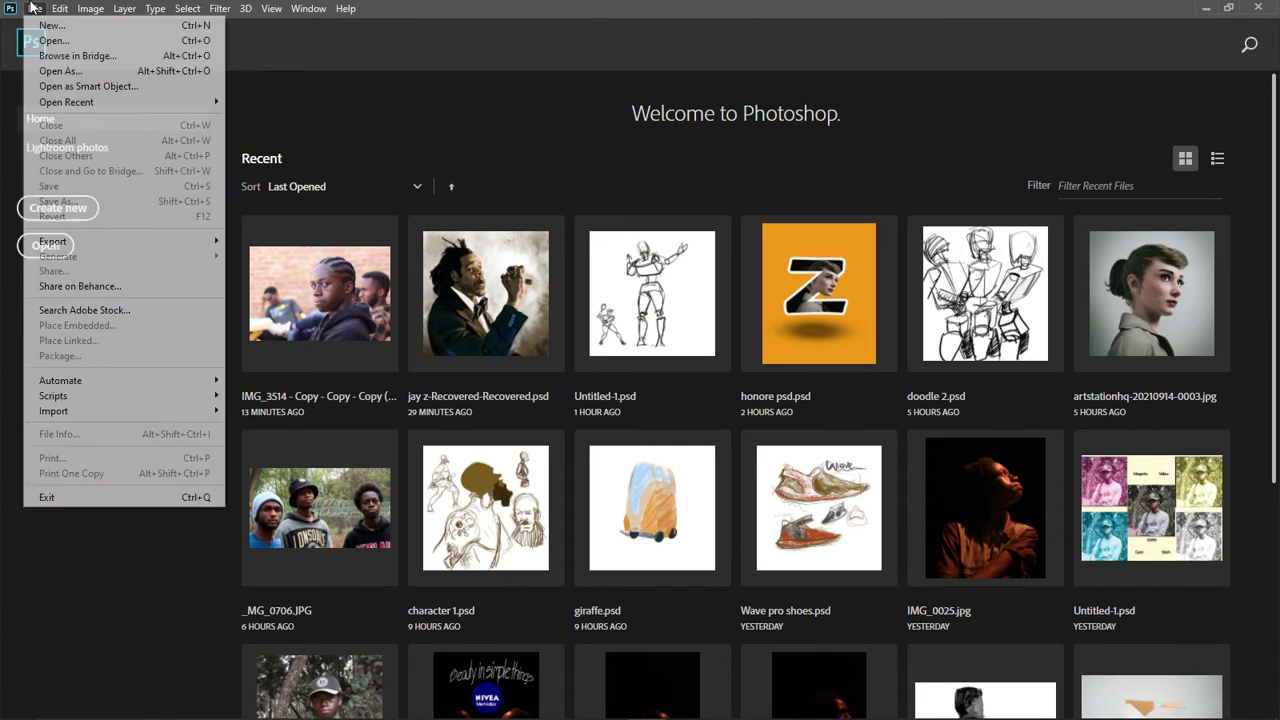
{"action": "left_click", "coordinate": [60, 25]}
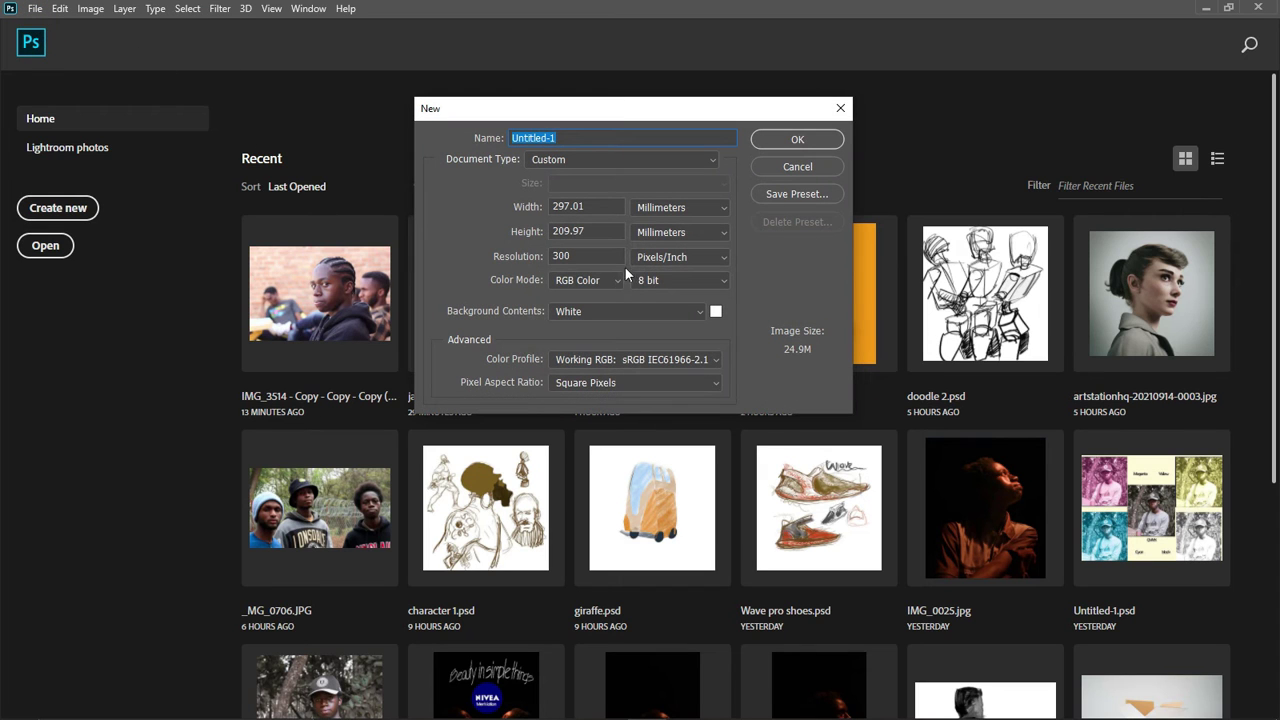
{"action": "left_click", "coordinate": [779, 143]}
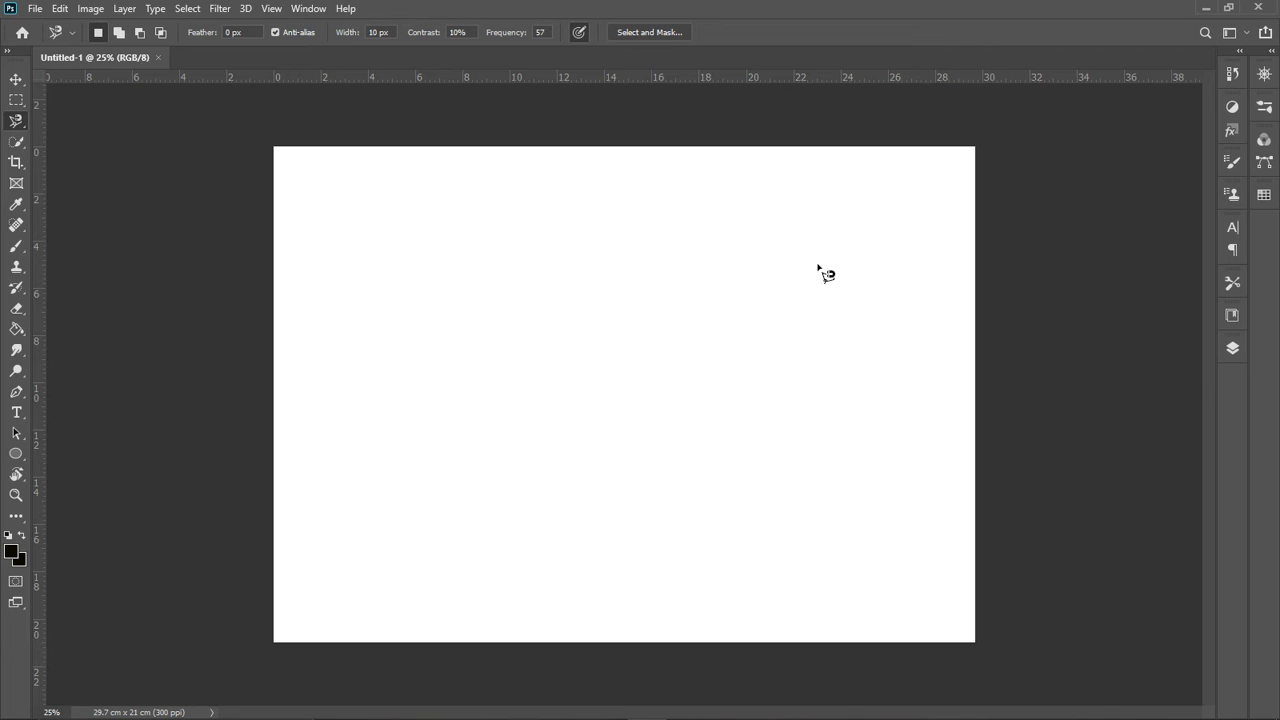
{"action": "left_click", "coordinate": [1232, 348]}
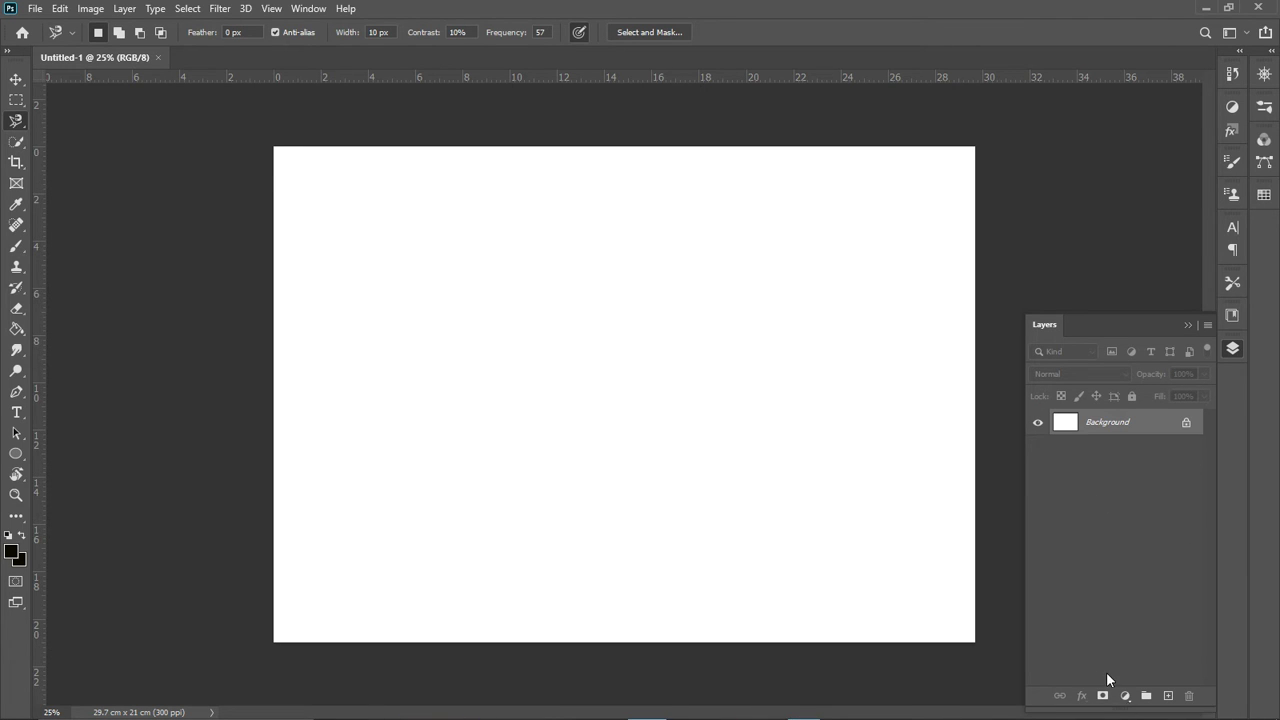
{"action": "left_click", "coordinate": [1185, 426]}
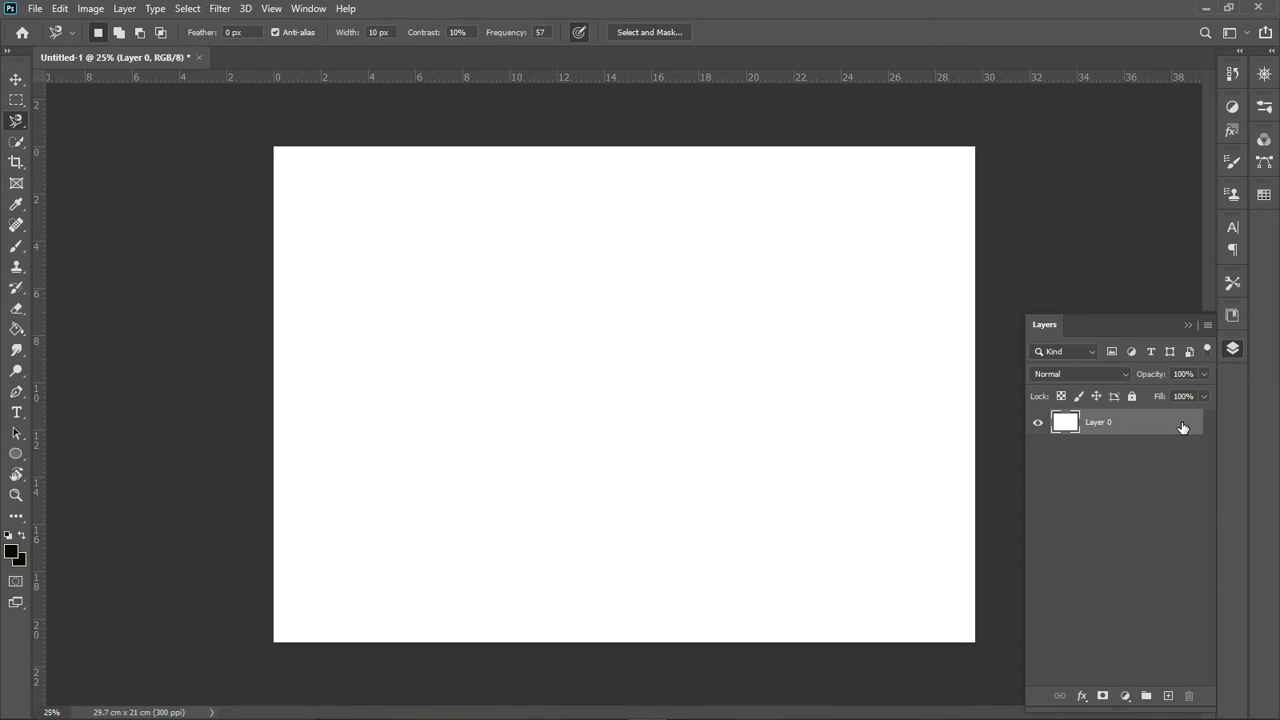
{"action": "left_click", "coordinate": [1189, 695]}
{"action": "key", "text": "ctrl+z"}
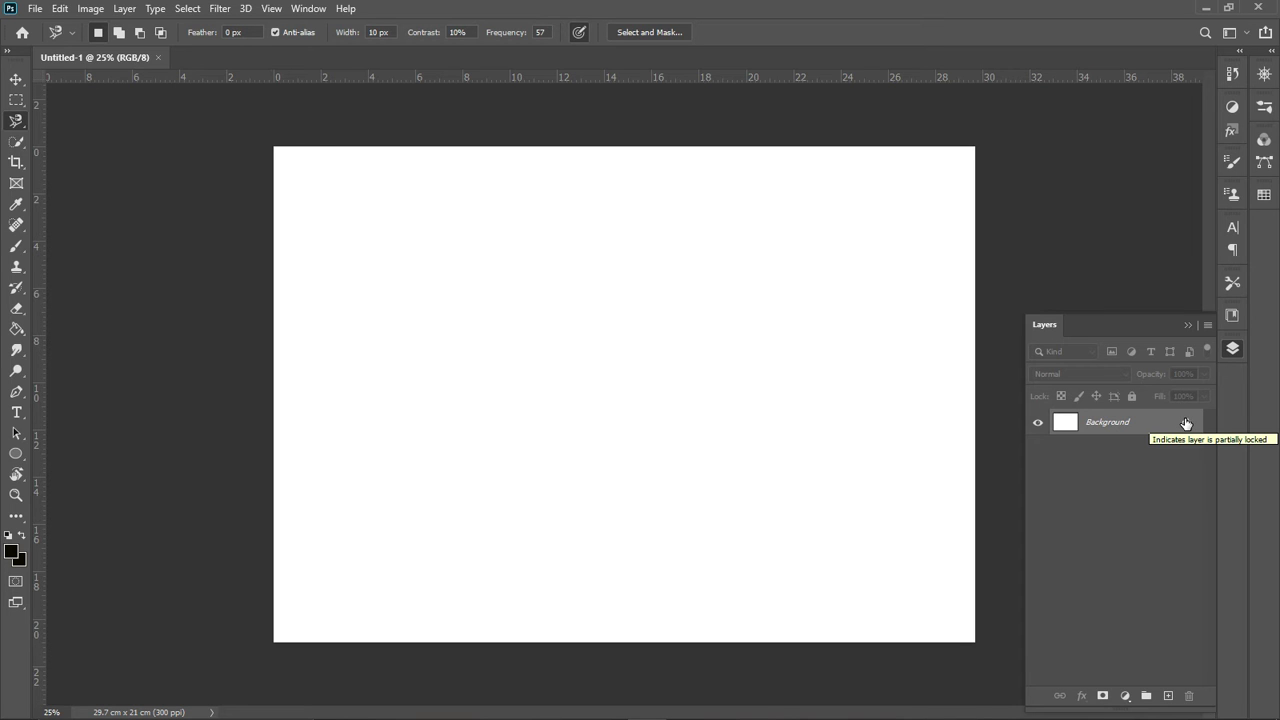
{"action": "left_click_drag", "start_coordinate": [1186, 424], "coordinate": [1184, 695]}
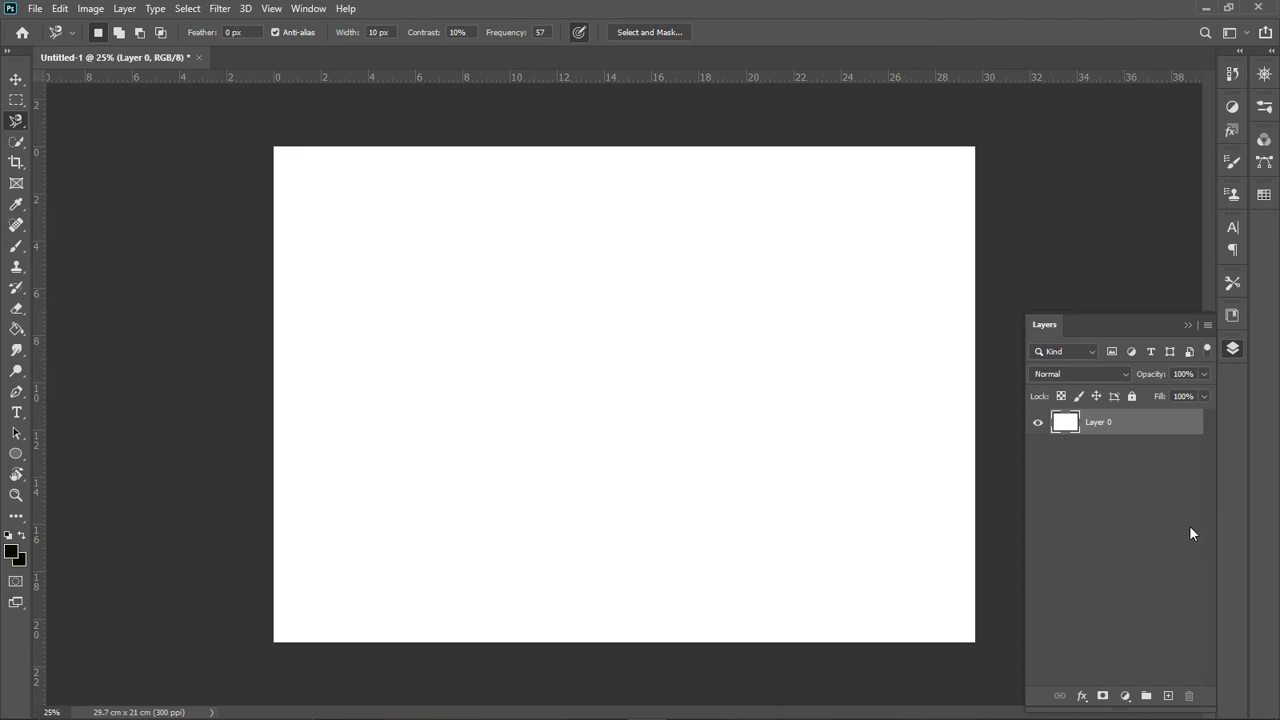
{"action": "key", "text": "ctrl+z"}
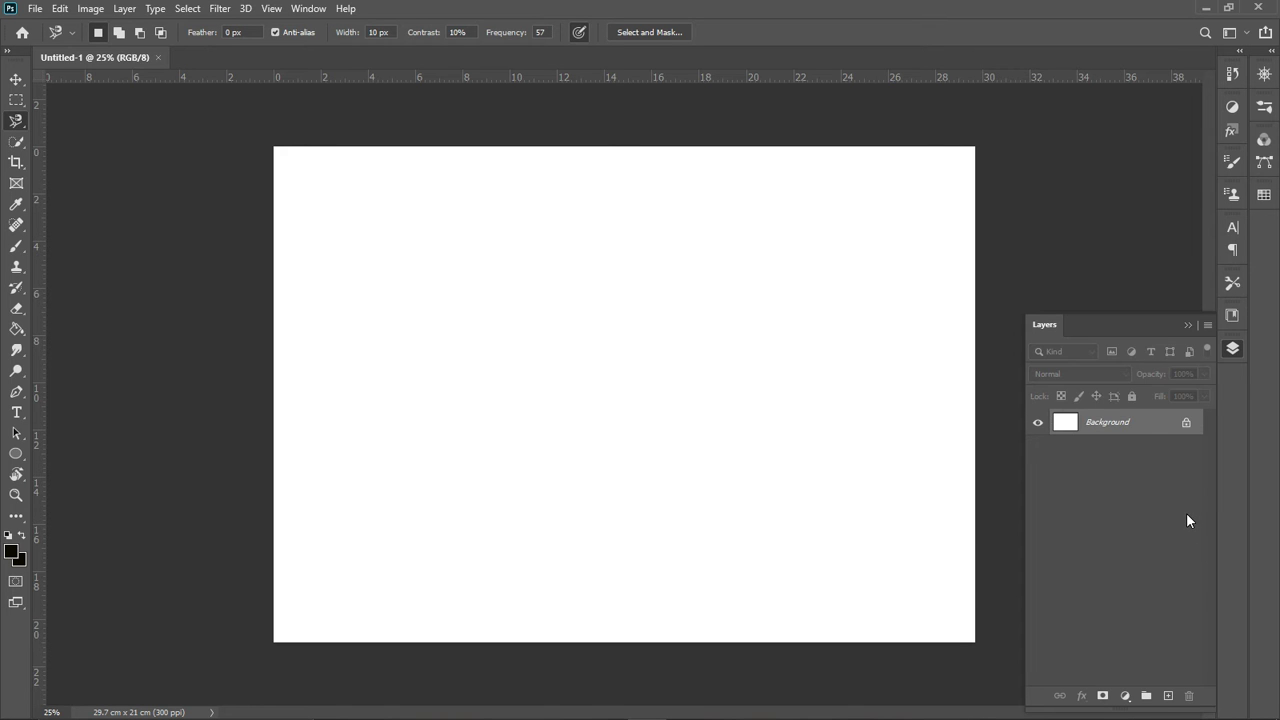
- Unlock the Background layer so it becomes a regular layer, leaving its layer style unchanged
{"action": "left_click", "coordinate": [1187, 424]}
{"action": "double_click", "coordinate": [1155, 432]}
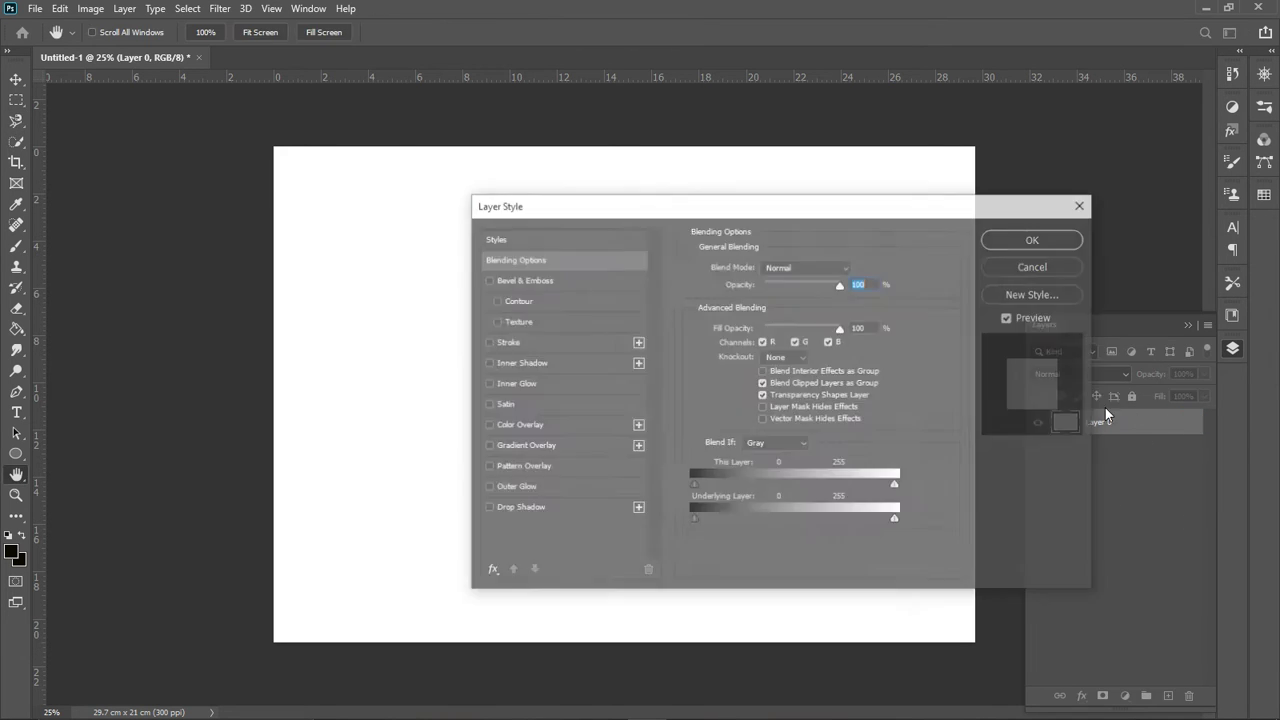
{"action": "left_click", "coordinate": [1080, 206]}
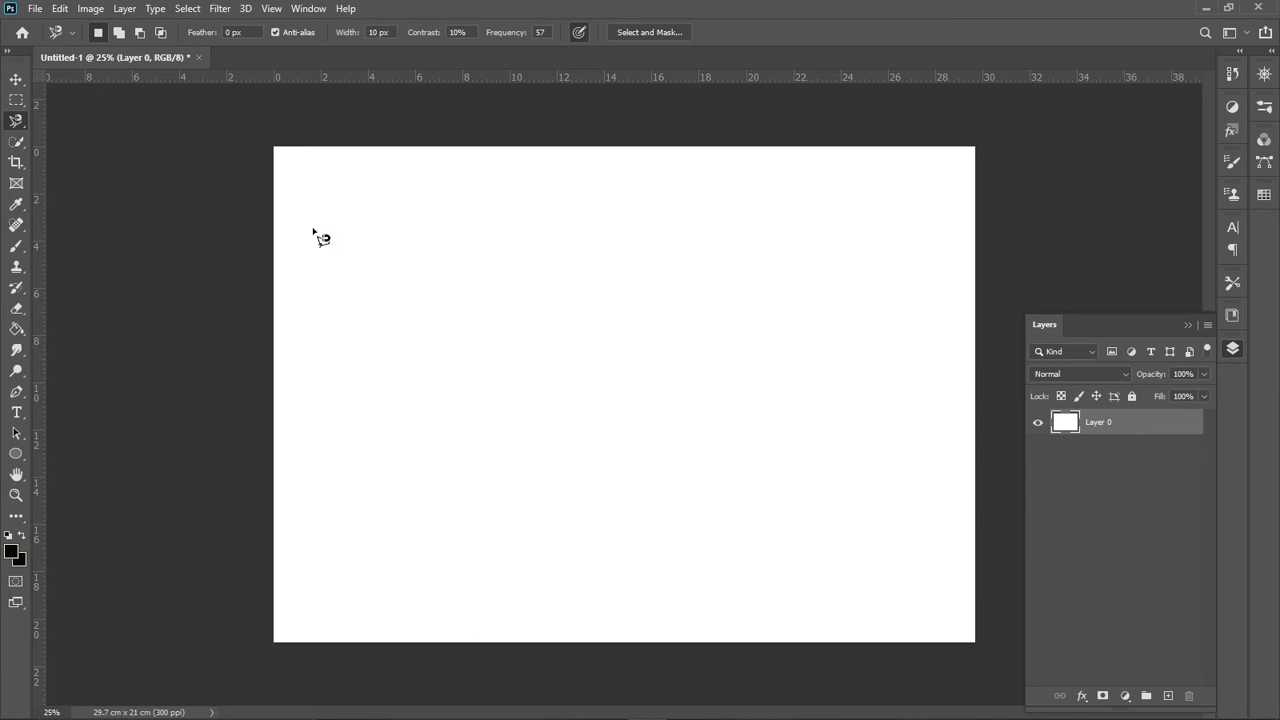
{"action": "left_click", "coordinate": [35, 10]}
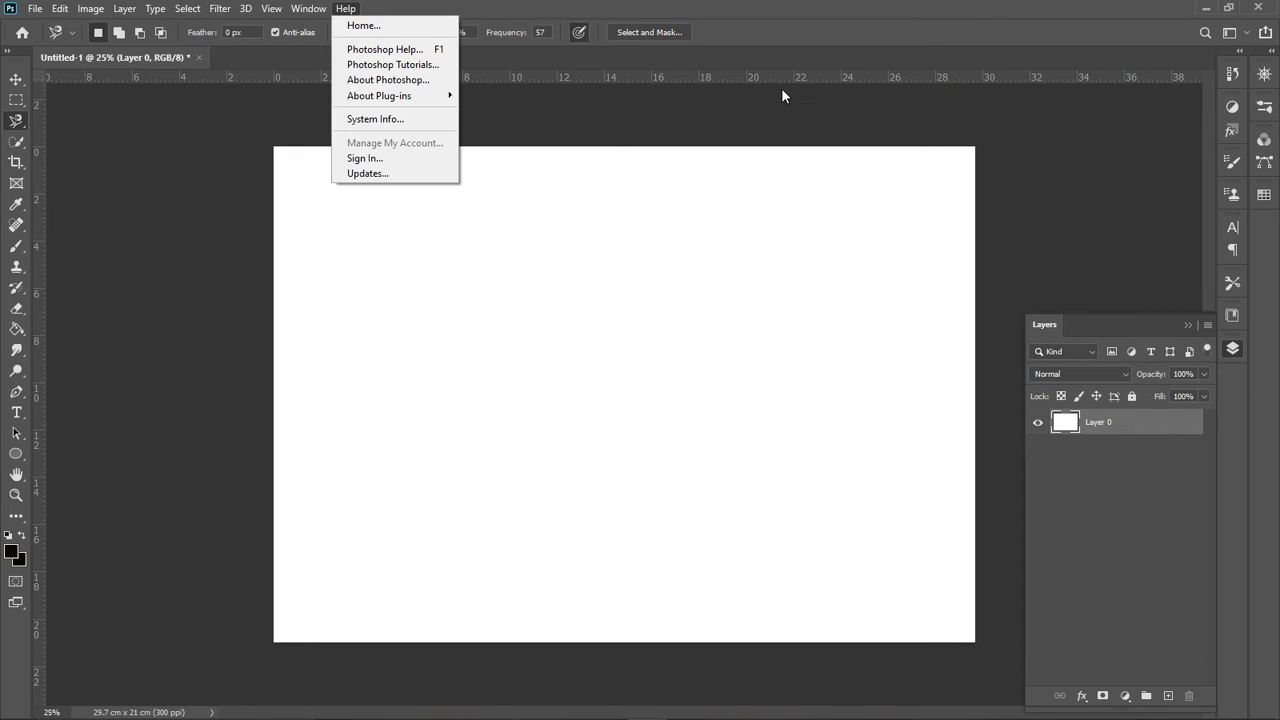
{"action": "left_click", "coordinate": [832, 10]}
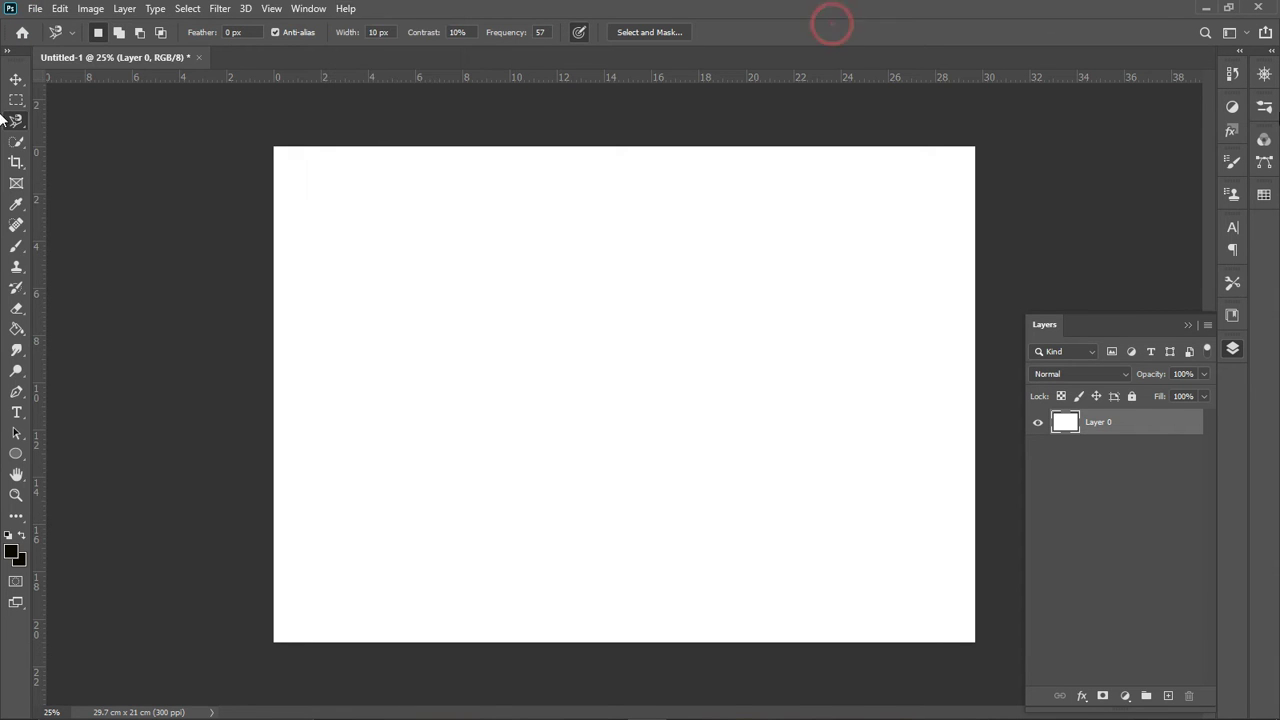
- Place the IMG_3514 photo from the desktop onto the white canvas and work in the full-size window again
{"action": "left_click", "coordinate": [1234, 9]}
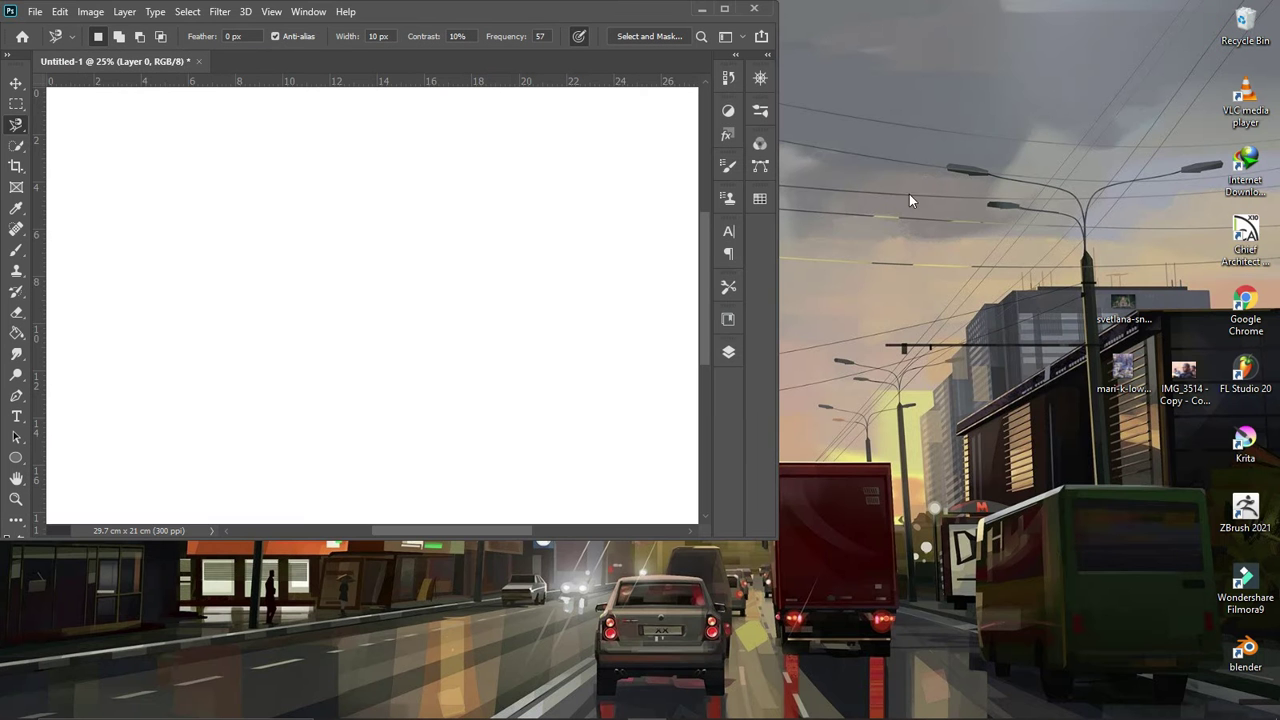
{"action": "left_click_drag", "start_coordinate": [1203, 383], "coordinate": [539, 333]}
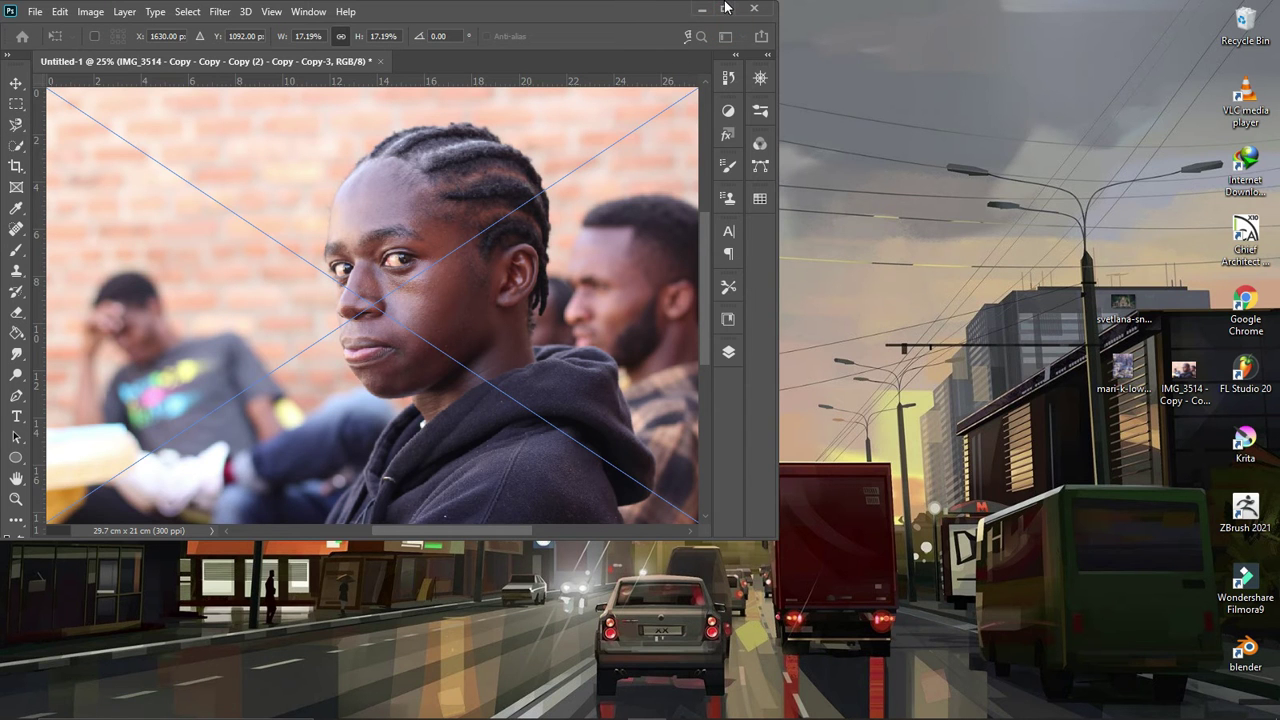
{"action": "left_click", "coordinate": [725, 10]}
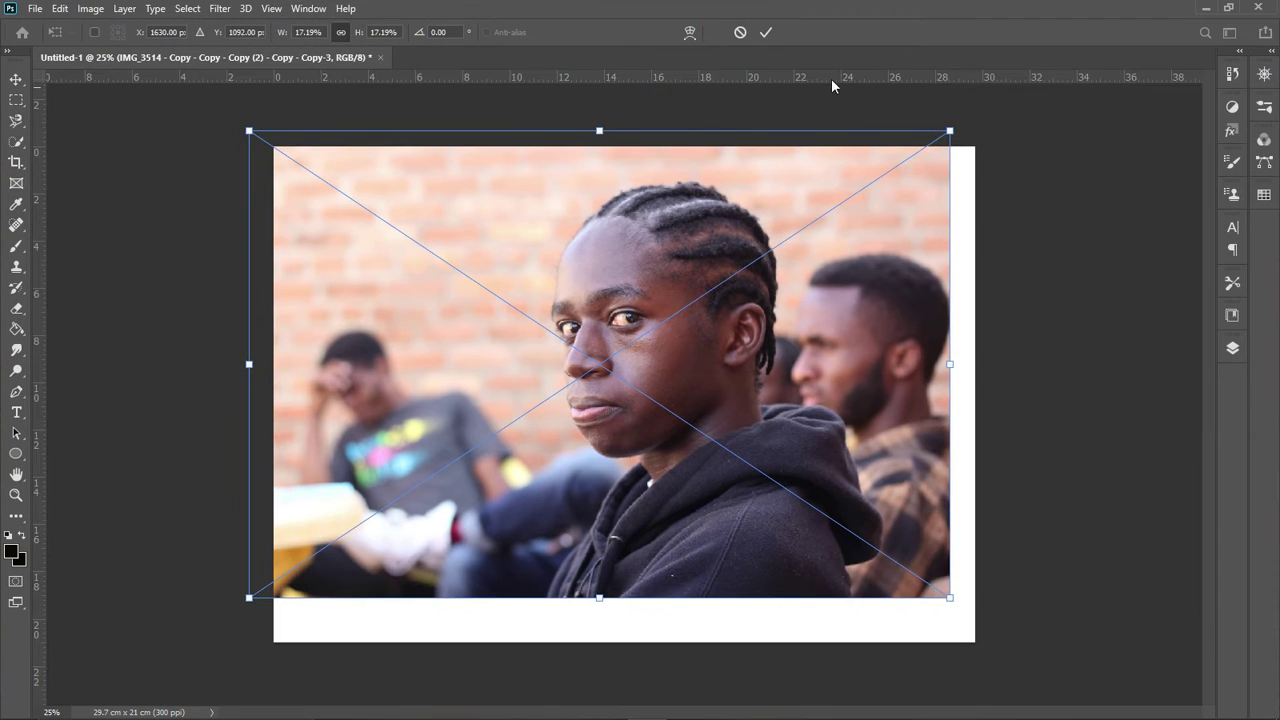
- Move the placed photo to about X 1754 px, Y 1177 px so it spans the canvas width, and commit the placement
{"action": "left_click_drag", "start_coordinate": [614, 284], "coordinate": [634, 301]}
{"action": "key", "text": "Down"}
{"action": "key", "text": "Down"}
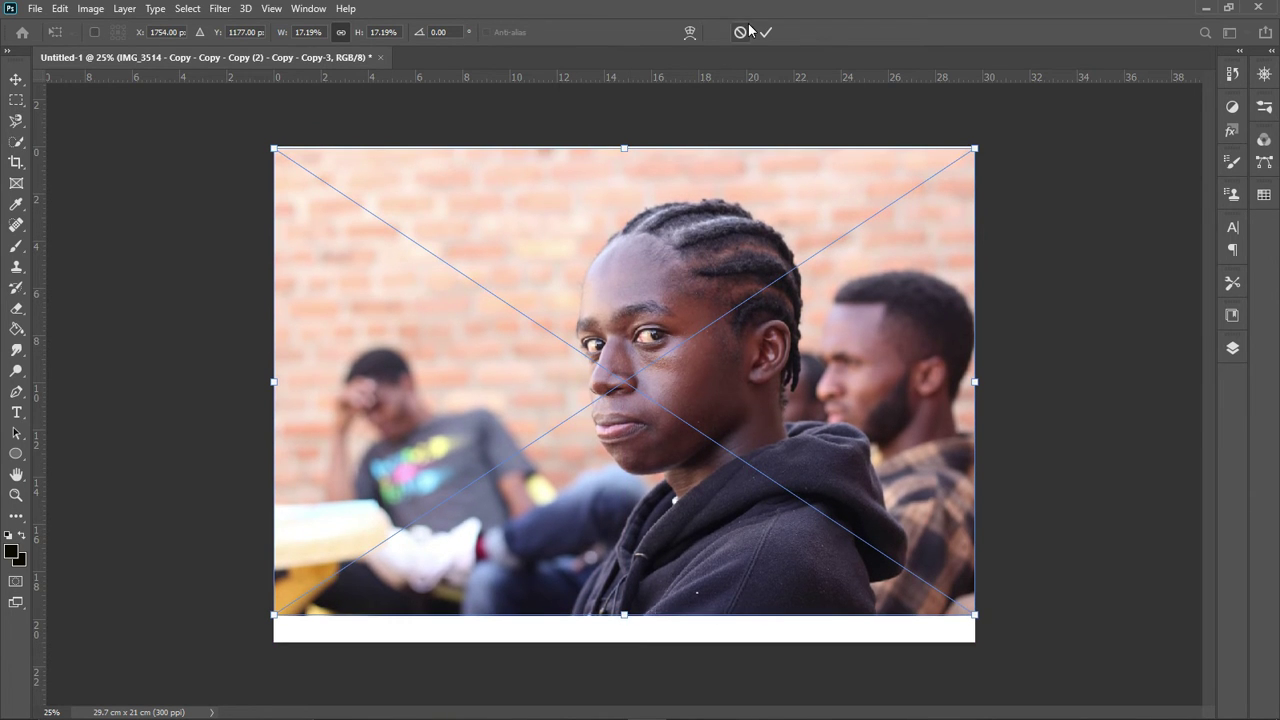
{"action": "left_click", "coordinate": [766, 32]}
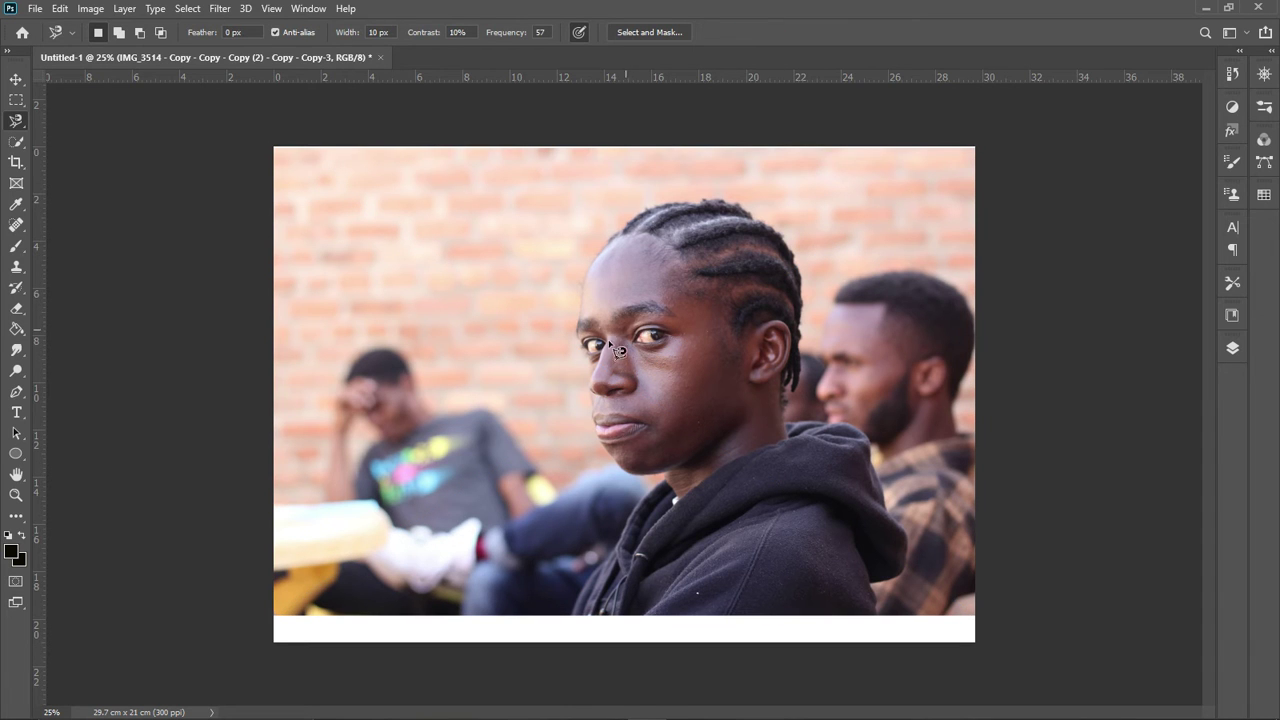
- Trace the foreground man with the Magnetic Lasso from the hoodie's lower front edge up the chin and face and around the head
{"action": "left_click", "coordinate": [14, 80]}
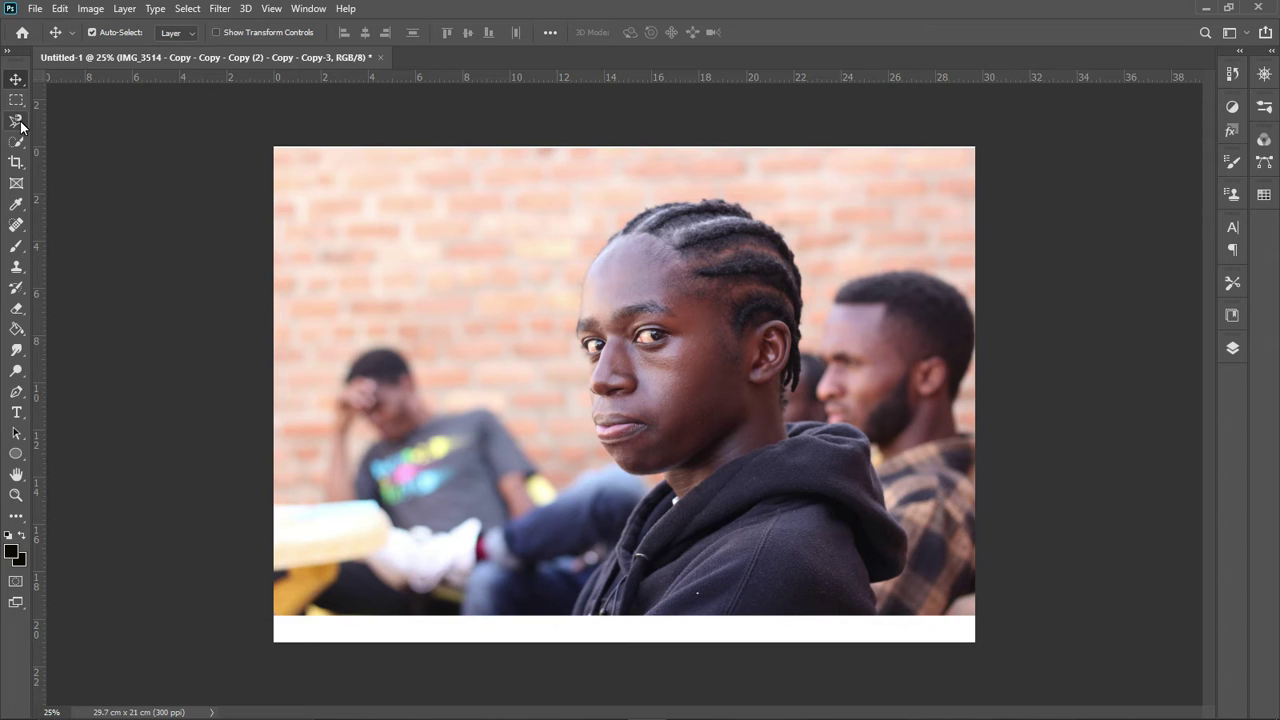
{"action": "left_click", "coordinate": [20, 124]}
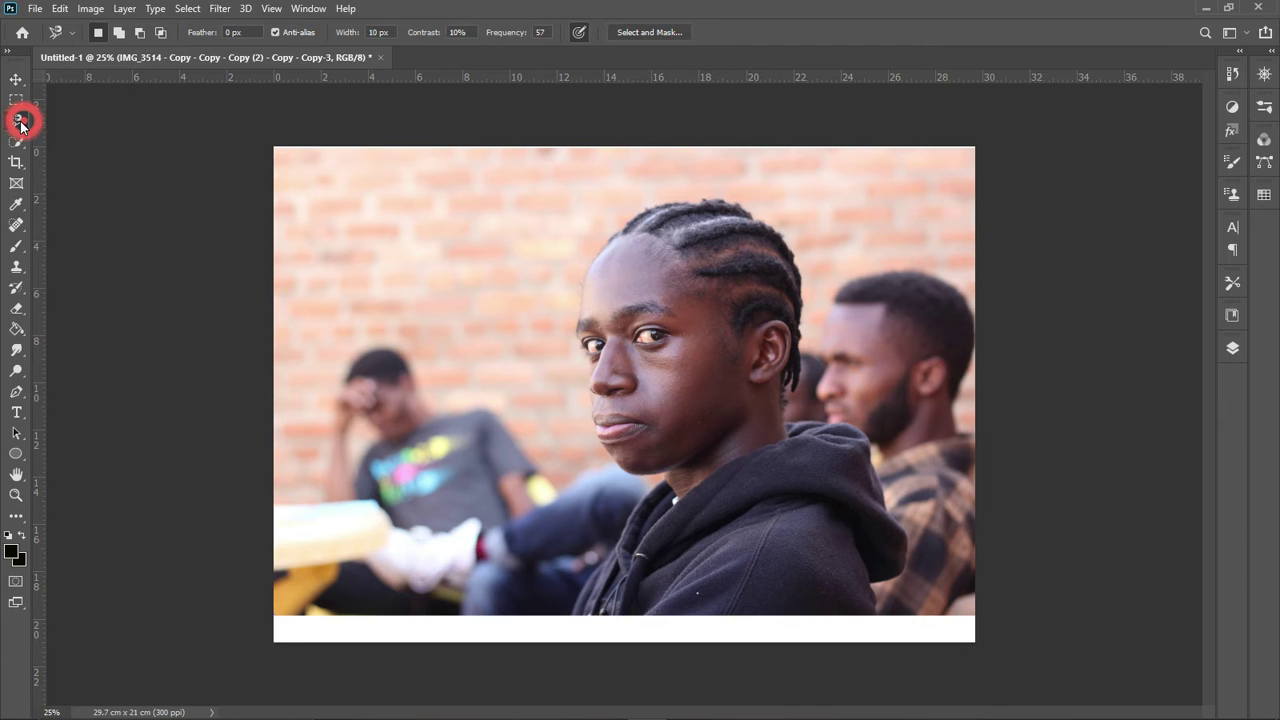
{"action": "left_click", "coordinate": [569, 614]}
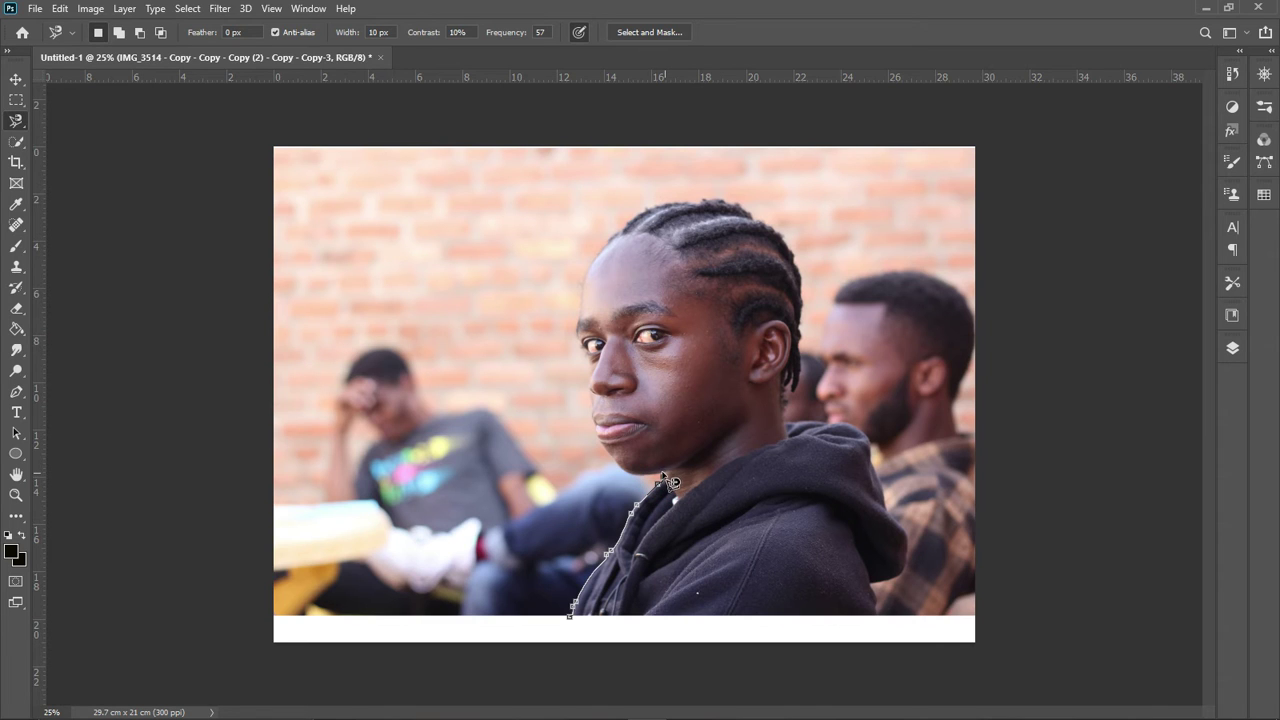
{"action": "left_click", "coordinate": [599, 446]}
{"action": "left_click", "coordinate": [592, 390]}
{"action": "left_click", "coordinate": [589, 388]}
{"action": "left_click", "coordinate": [587, 349]}
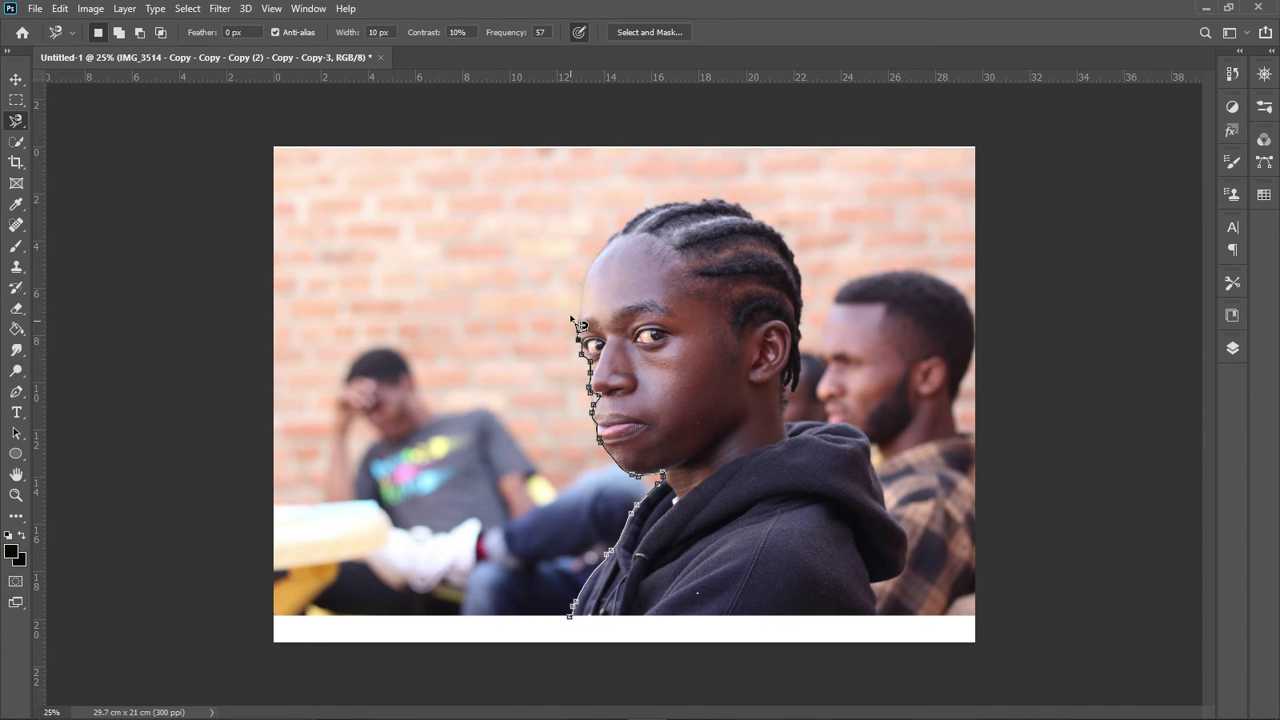
{"action": "left_click", "coordinate": [581, 305]}
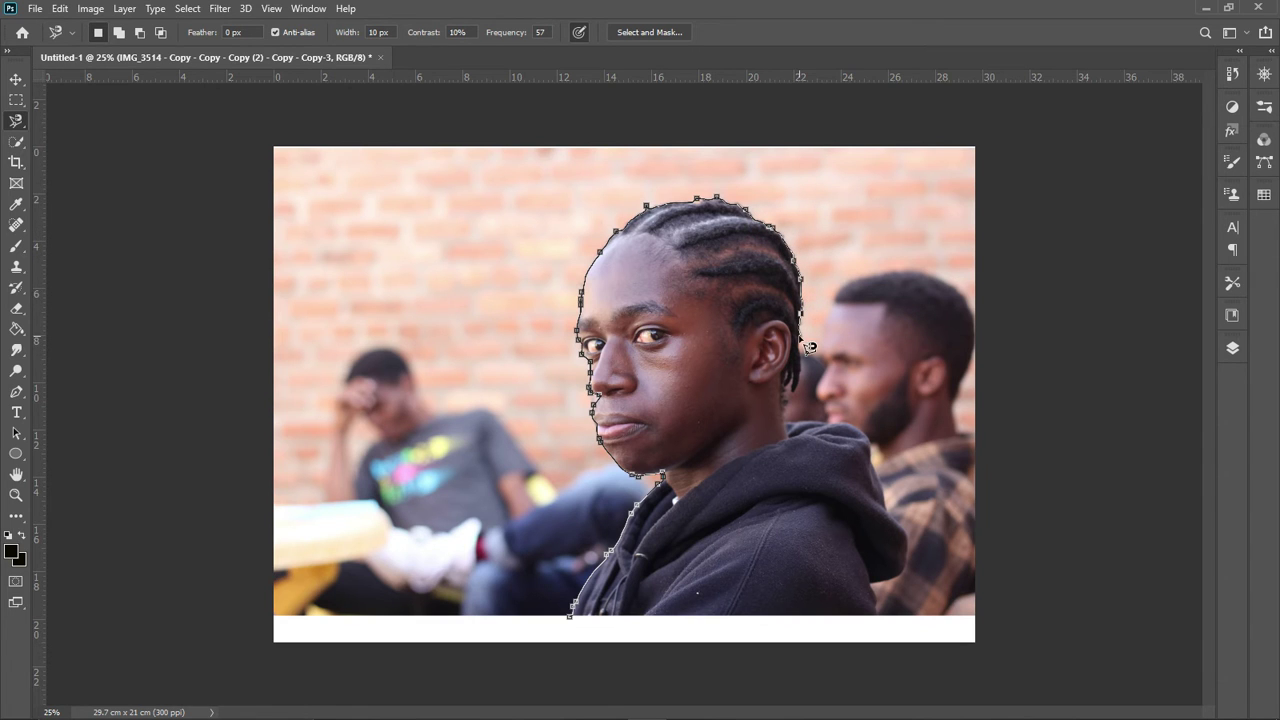
- Continue the lasso outline down the neck, hood and back, and close it along the photo's lower edge
{"action": "left_click", "coordinate": [785, 410]}
{"action": "left_click", "coordinate": [851, 424]}
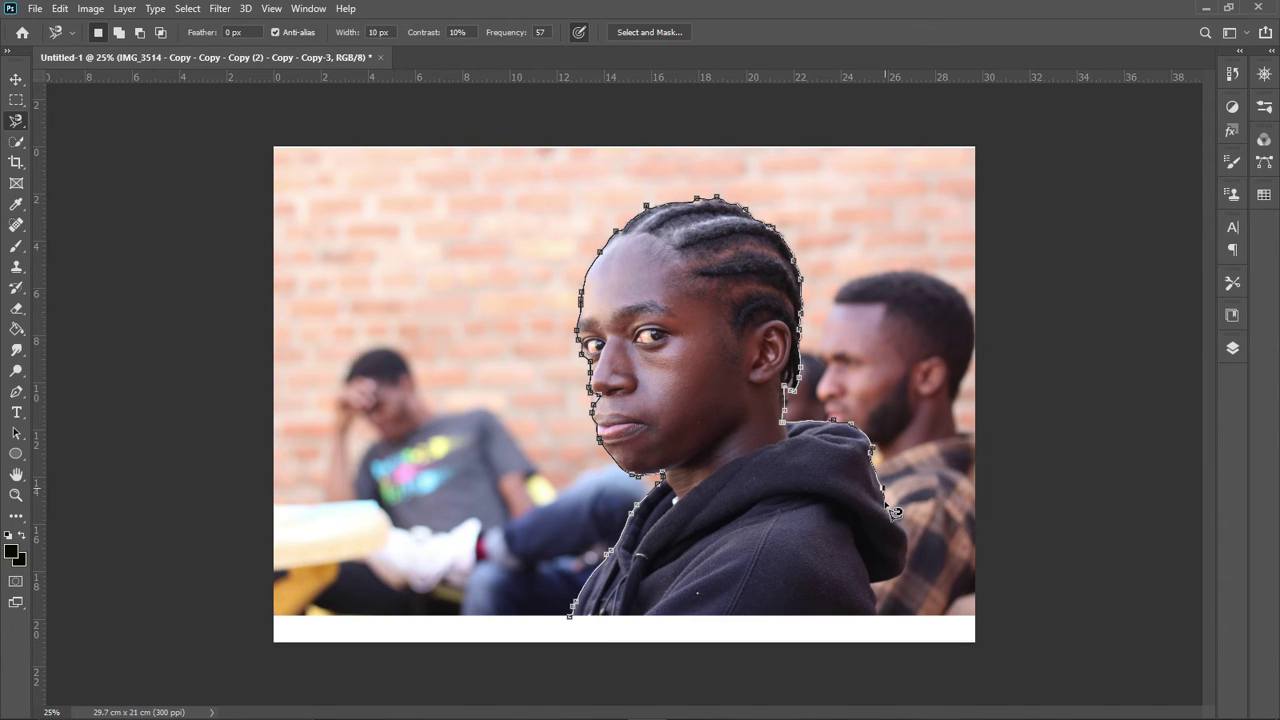
{"action": "left_click", "coordinate": [886, 508]}
{"action": "left_click", "coordinate": [907, 558]}
{"action": "left_click", "coordinate": [899, 578]}
{"action": "left_click", "coordinate": [872, 587]}
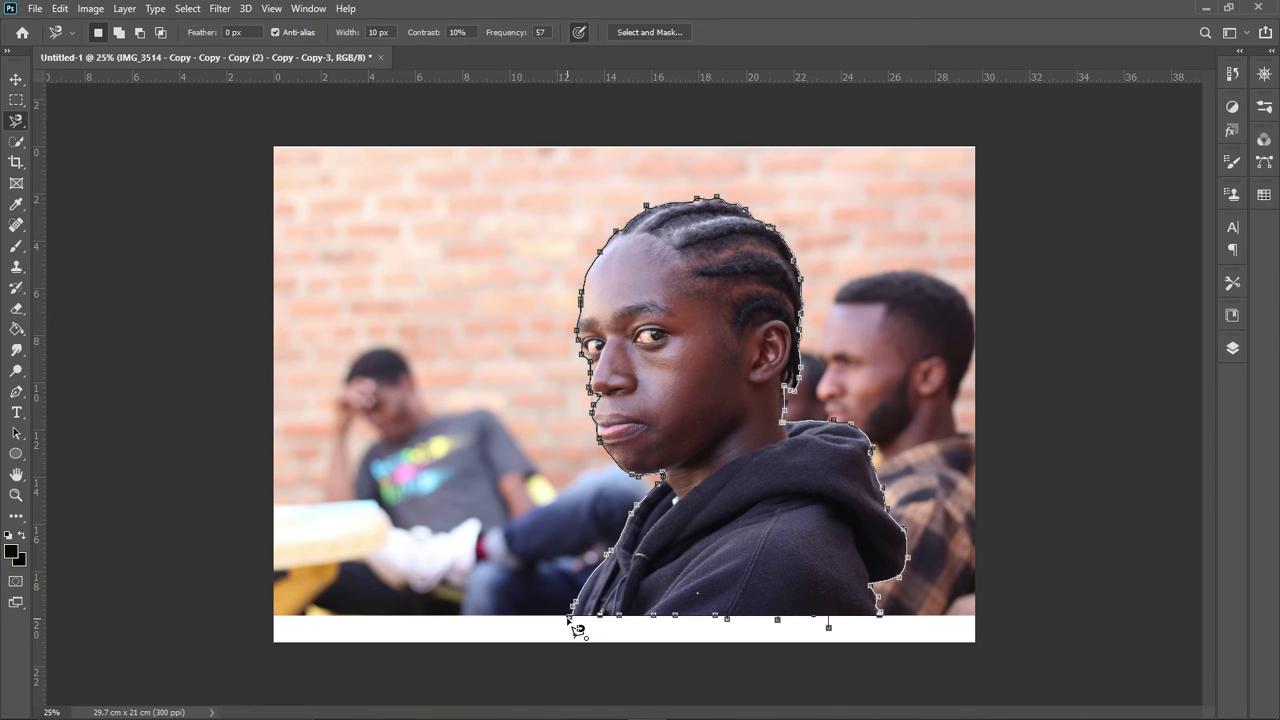
{"action": "left_click", "coordinate": [572, 621]}
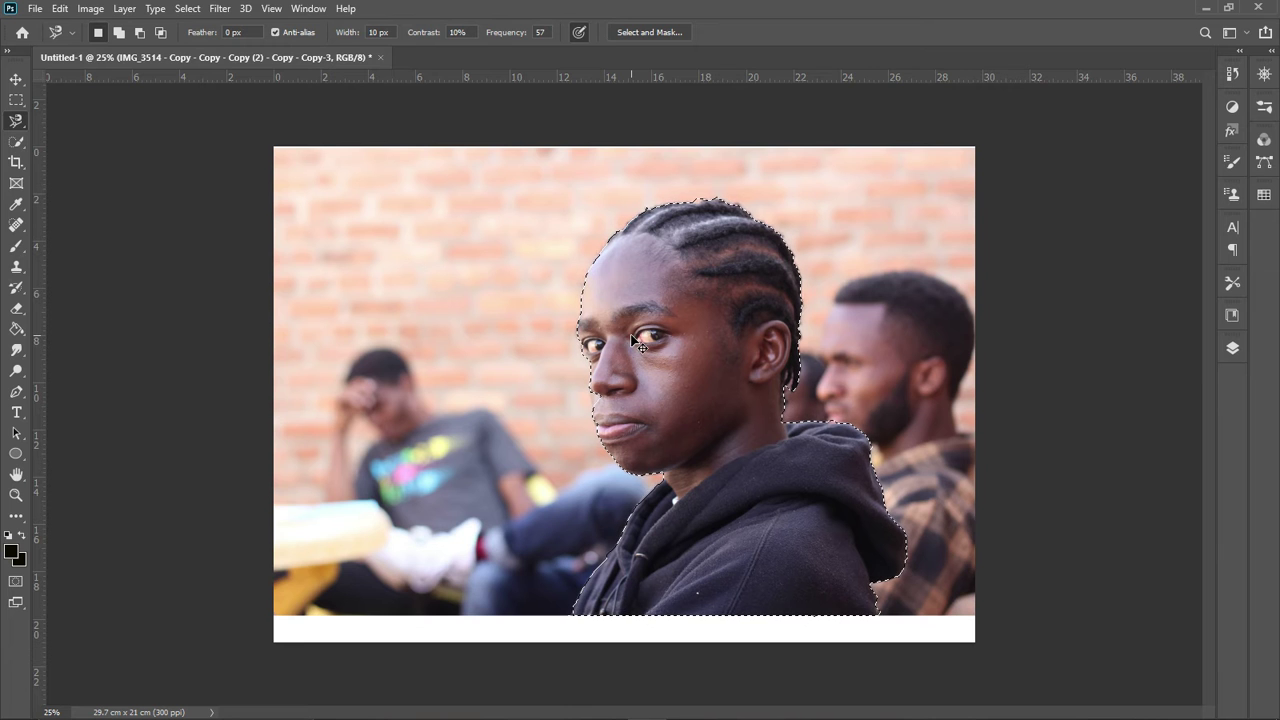
- At 100% zoom, add the missing strip between the nose and upper lip to the selection with the Quick Selection tool
{"action": "key", "text": "ctrl+d"}
{"action": "key", "text": "ctrl+plus"}
{"action": "key", "text": "ctrl+plus"}
{"action": "key", "text": "ctrl+plus"}
{"action": "key", "text": "ctrl+plus"}
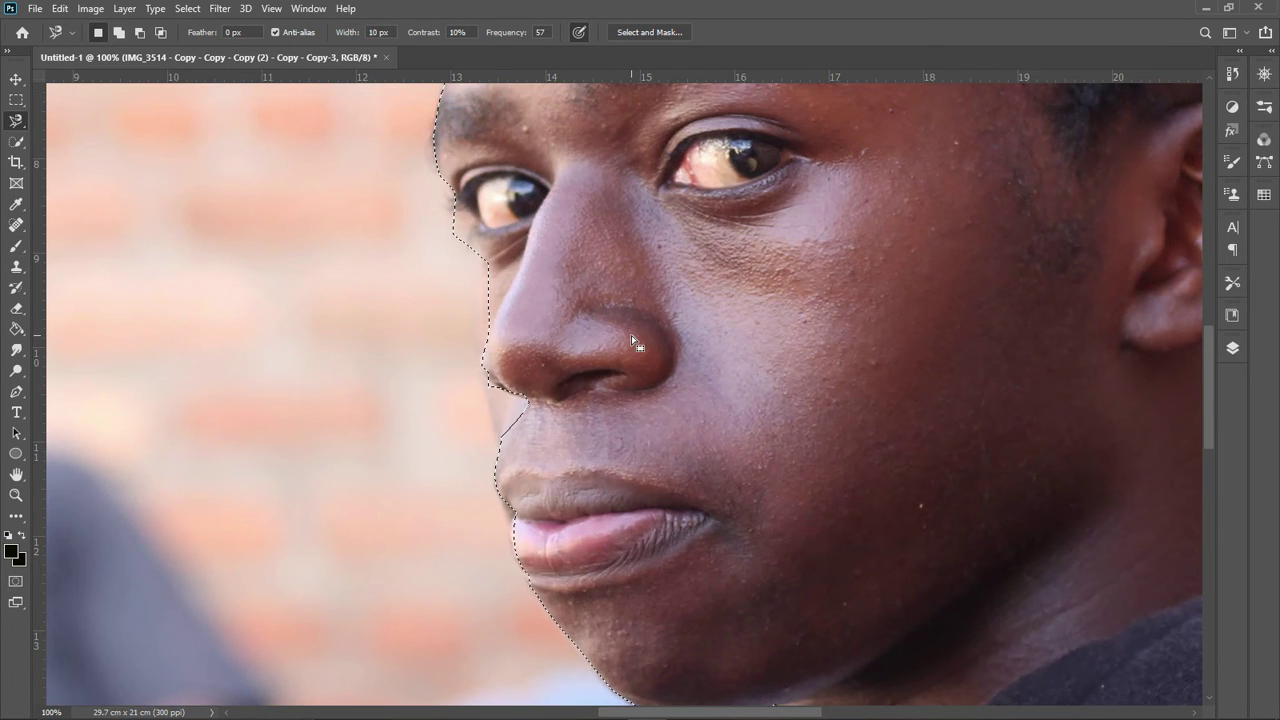
{"action": "left_click", "coordinate": [15, 143]}
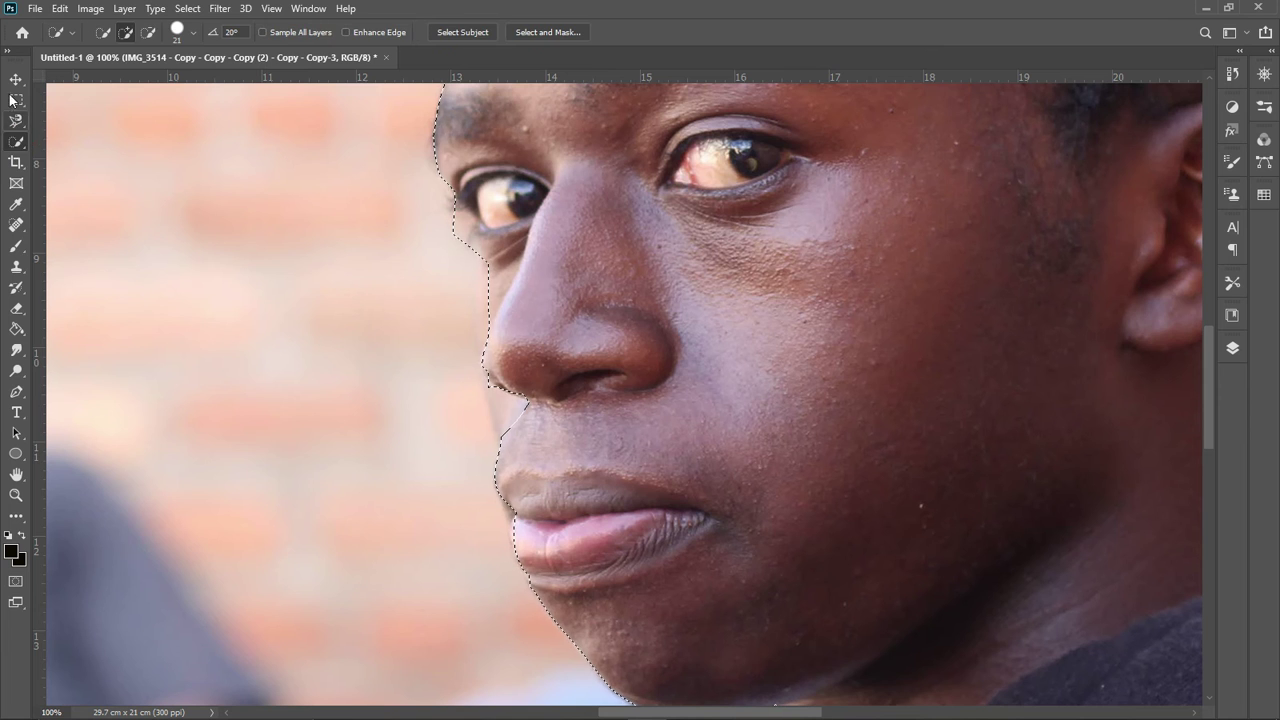
{"action": "left_click", "coordinate": [151, 34]}
{"action": "left_click", "coordinate": [125, 33]}
{"action": "scroll", "coordinate": [484, 238], "scroll_direction": "up", "scroll_amount": 3}
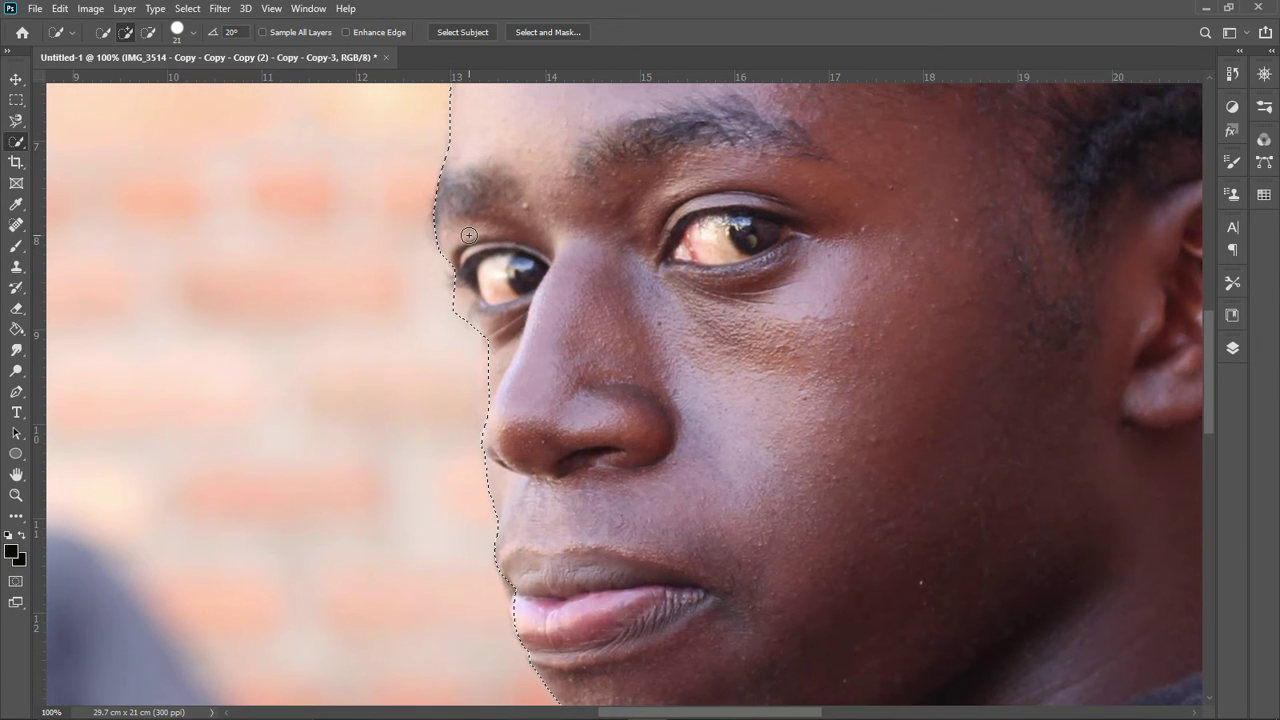
- Refine the selection edge from the far eye to the upper lip with Quick Selection, subtracting stray background and adding missed skin
{"action": "scroll", "coordinate": [468, 233], "scroll_direction": "up", "scroll_amount": 4}
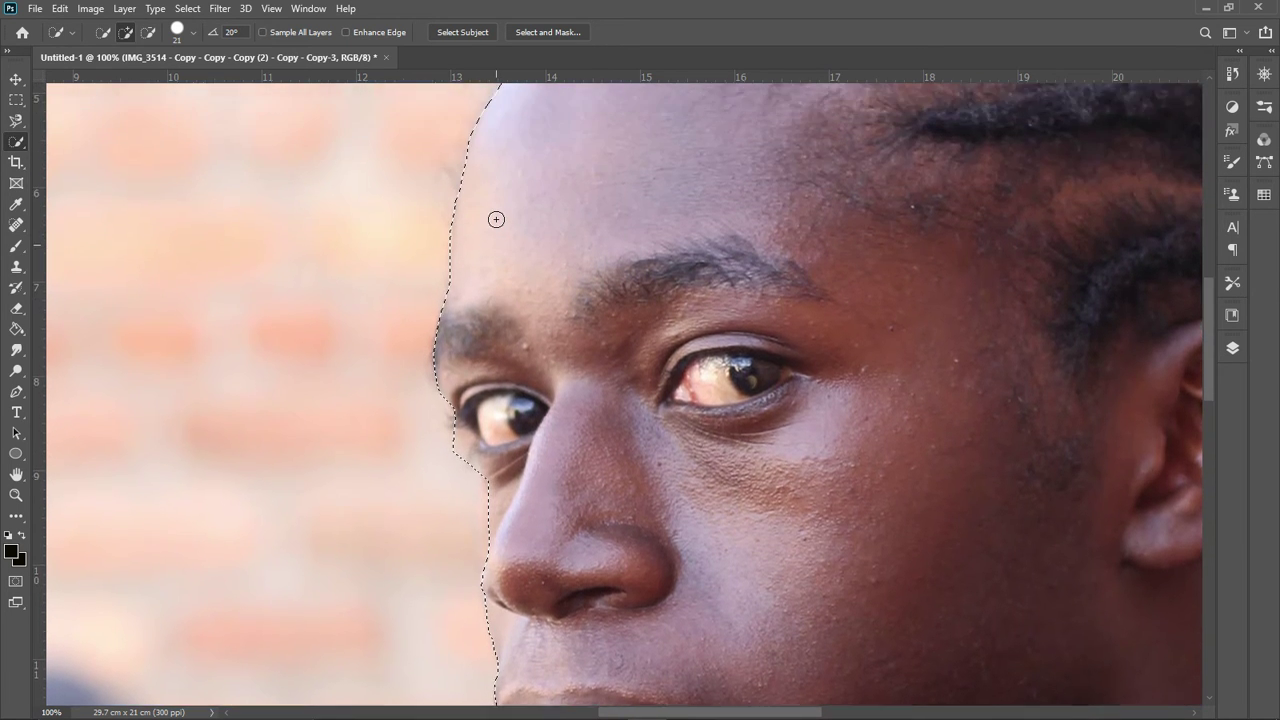
{"action": "scroll", "coordinate": [497, 221], "scroll_direction": "down", "scroll_amount": 3}
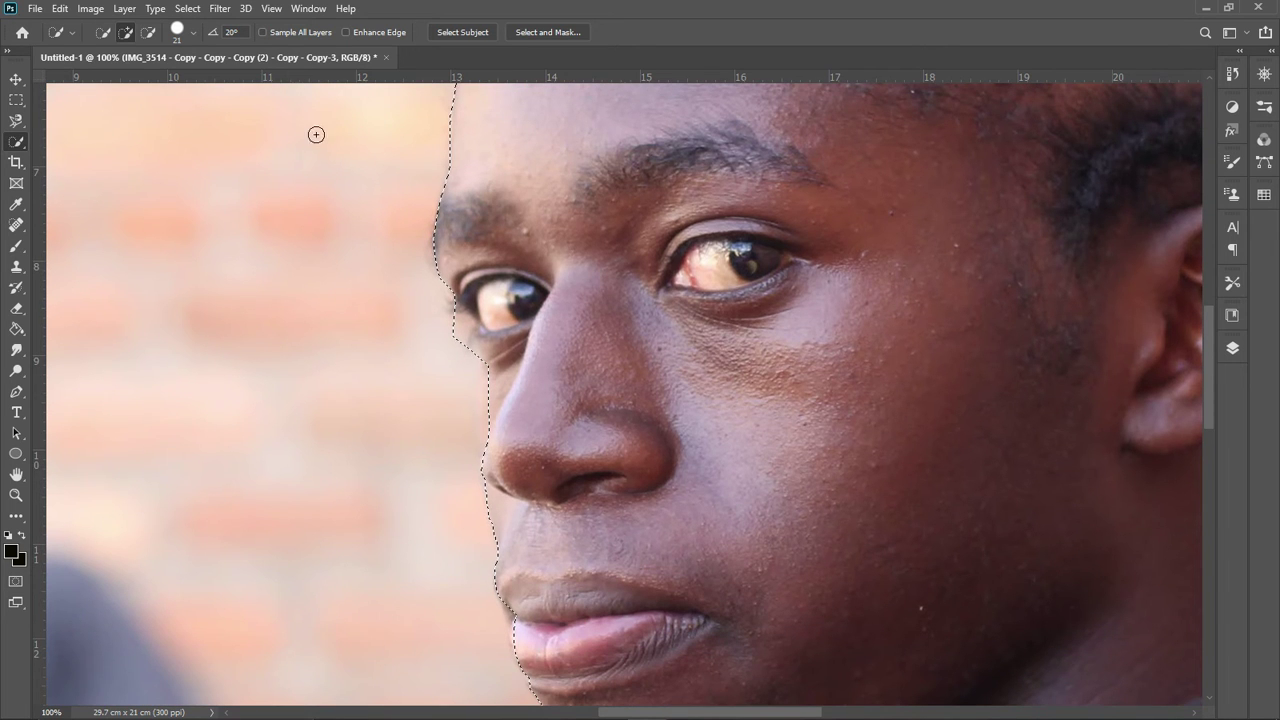
{"action": "left_click", "coordinate": [151, 35]}
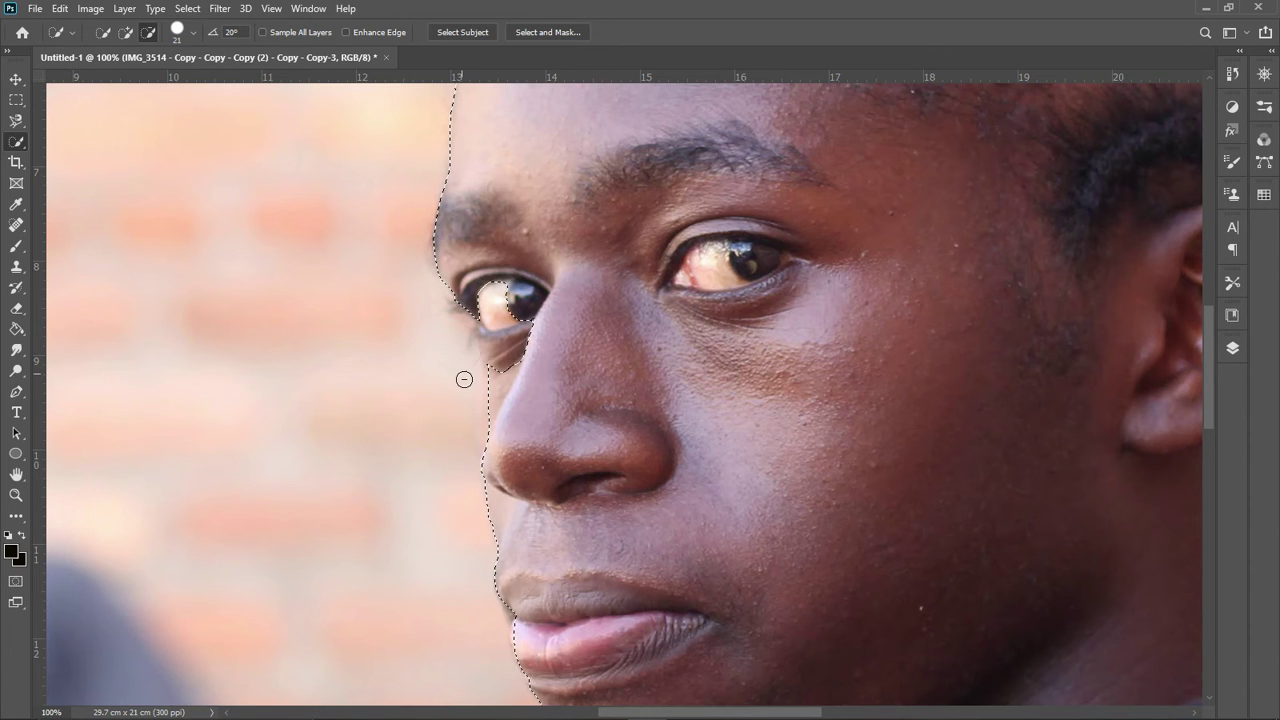
{"action": "left_click", "coordinate": [126, 32]}
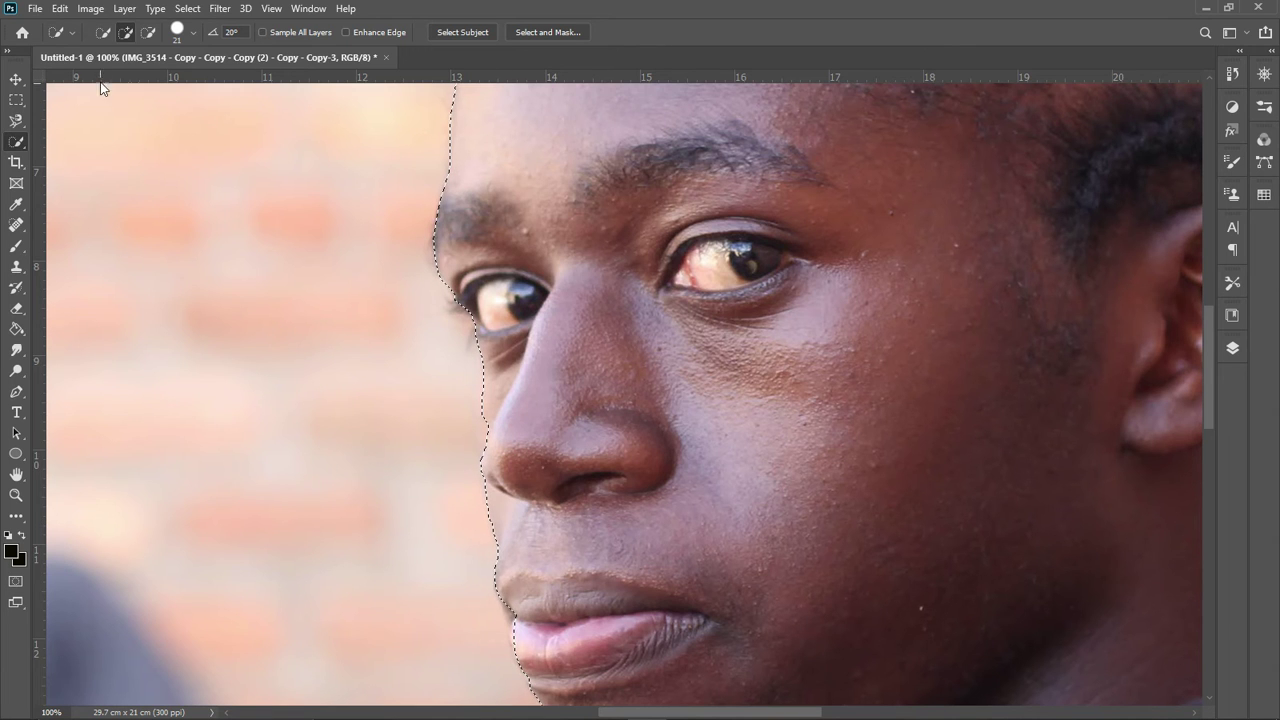
{"action": "left_click", "coordinate": [148, 32]}
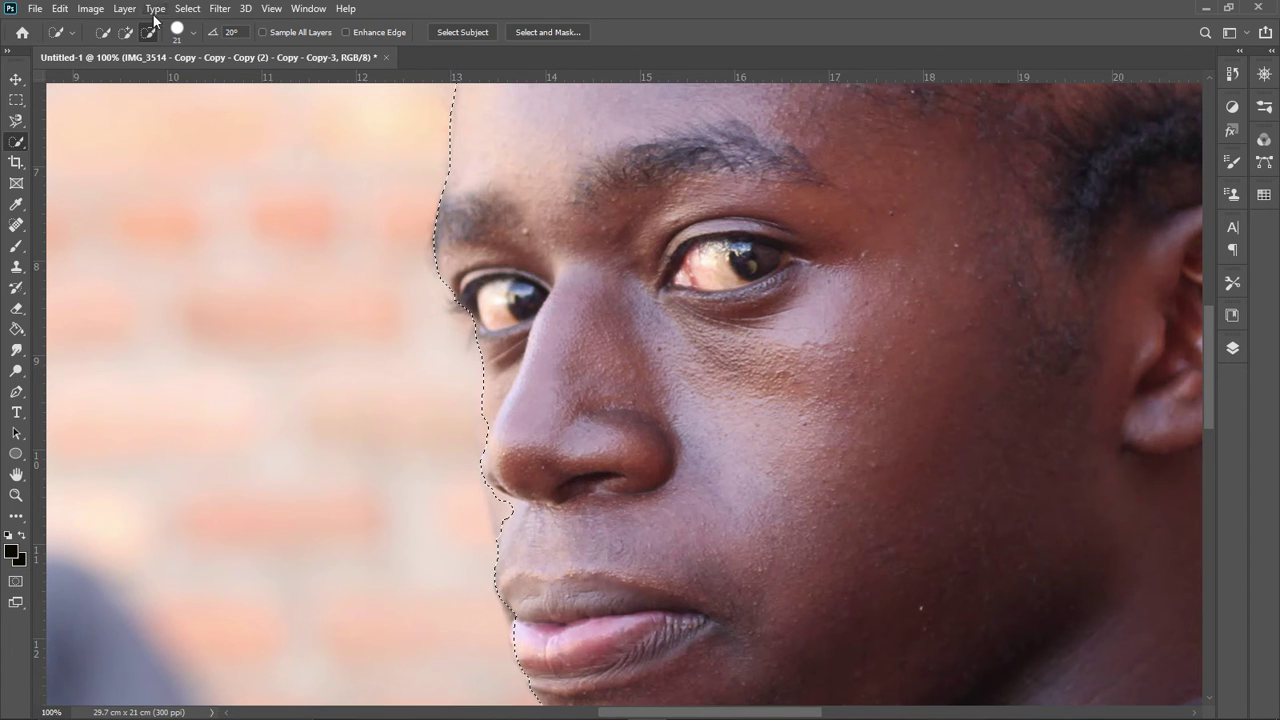
{"action": "left_click", "coordinate": [129, 35]}
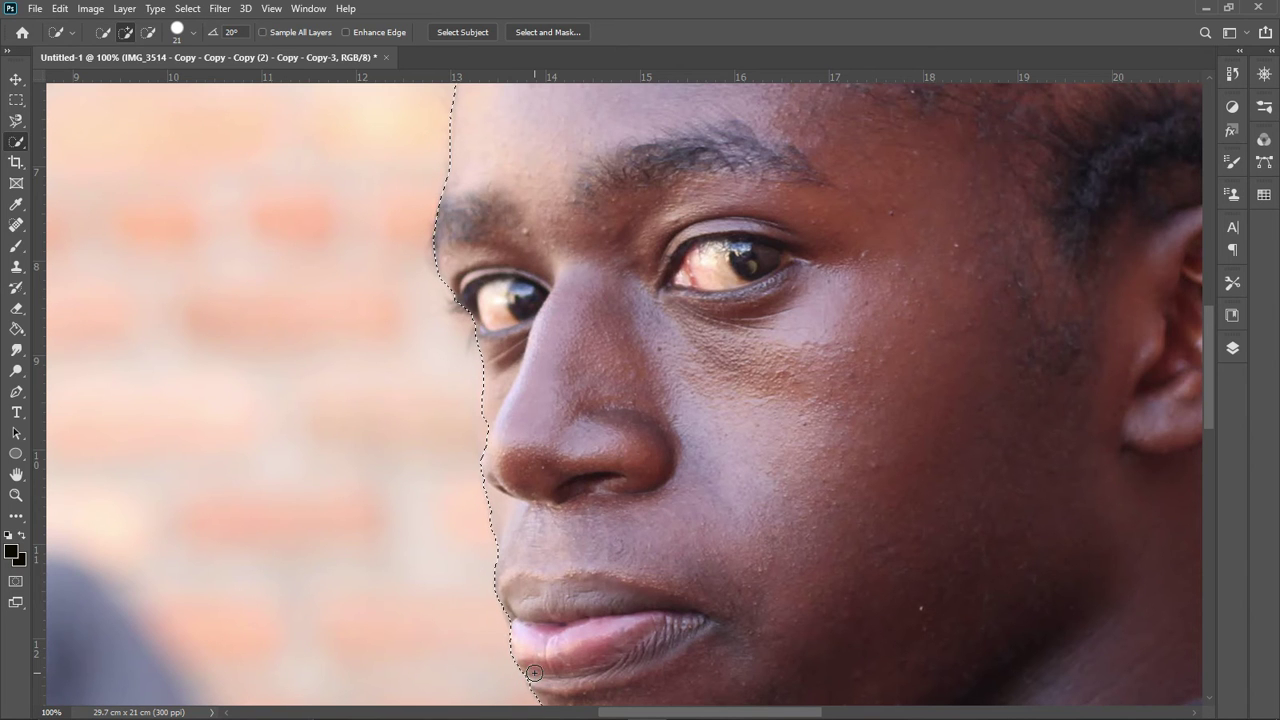
- Check the selection edge from the chin up to the forehead and touch up the cheek edge beside the nose bridge
{"action": "scroll", "coordinate": [540, 665], "scroll_direction": "down", "scroll_amount": 3}
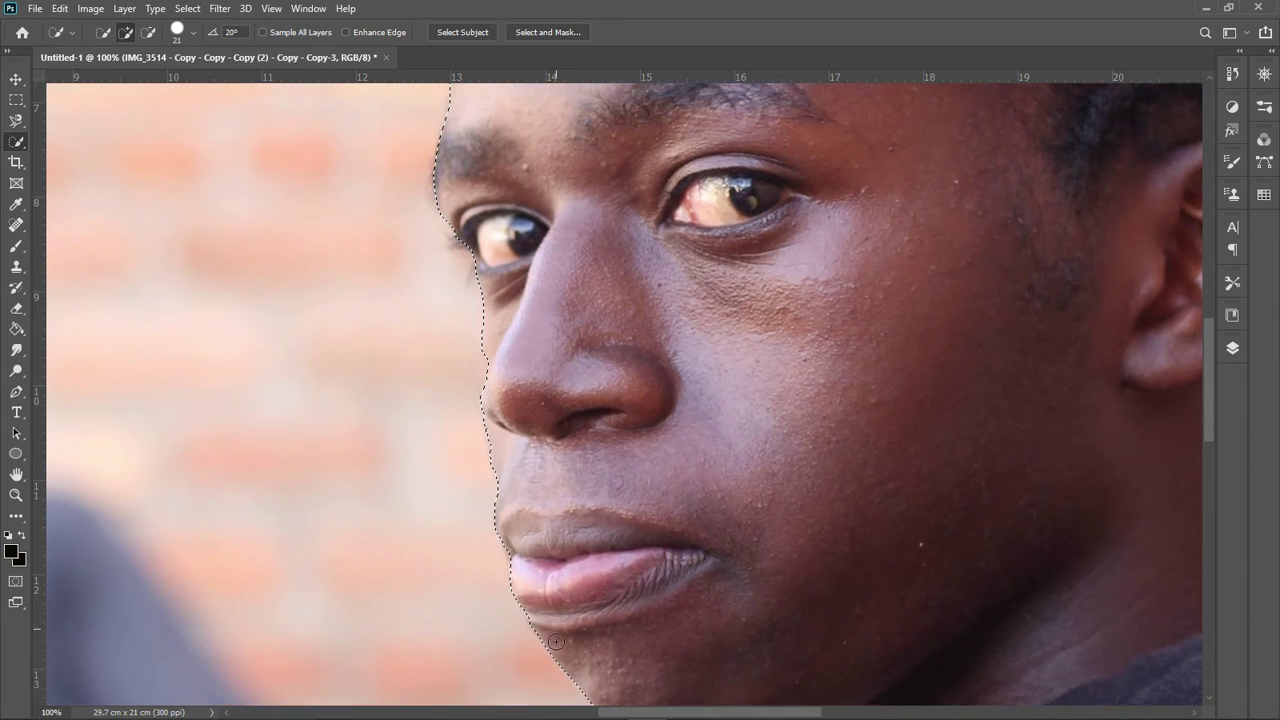
{"action": "scroll", "coordinate": [556, 641], "scroll_direction": "down", "scroll_amount": 7}
{"action": "scroll", "coordinate": [668, 606], "scroll_direction": "up", "scroll_amount": 3}
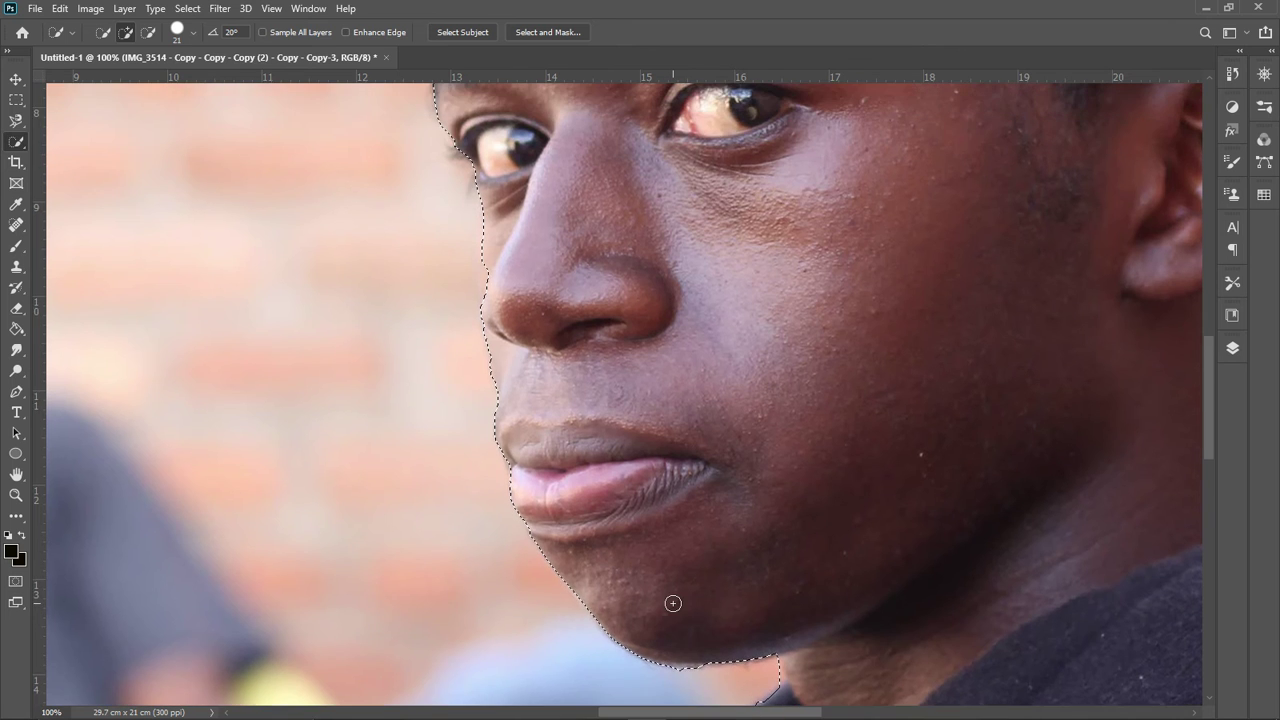
{"action": "scroll", "coordinate": [673, 603], "scroll_direction": "up", "scroll_amount": 13}
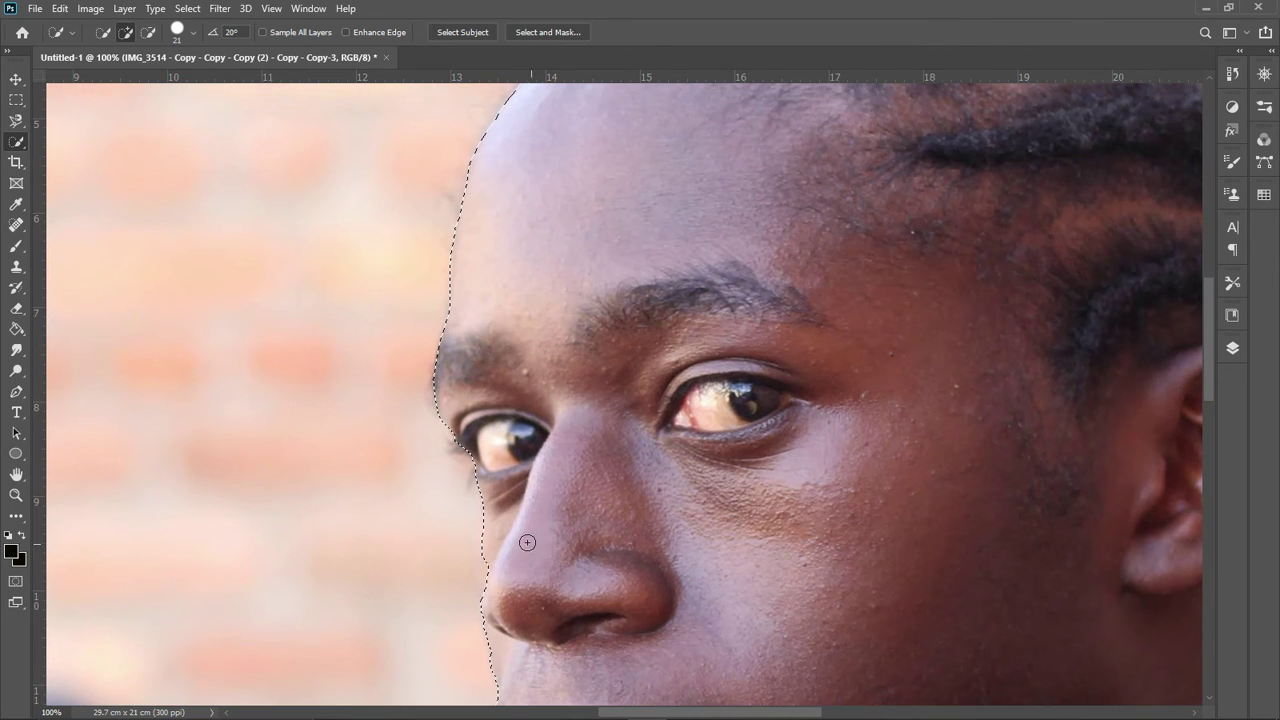
{"action": "left_click", "coordinate": [485, 493]}
{"action": "left_click", "coordinate": [482, 511]}
{"action": "left_click", "coordinate": [487, 519]}
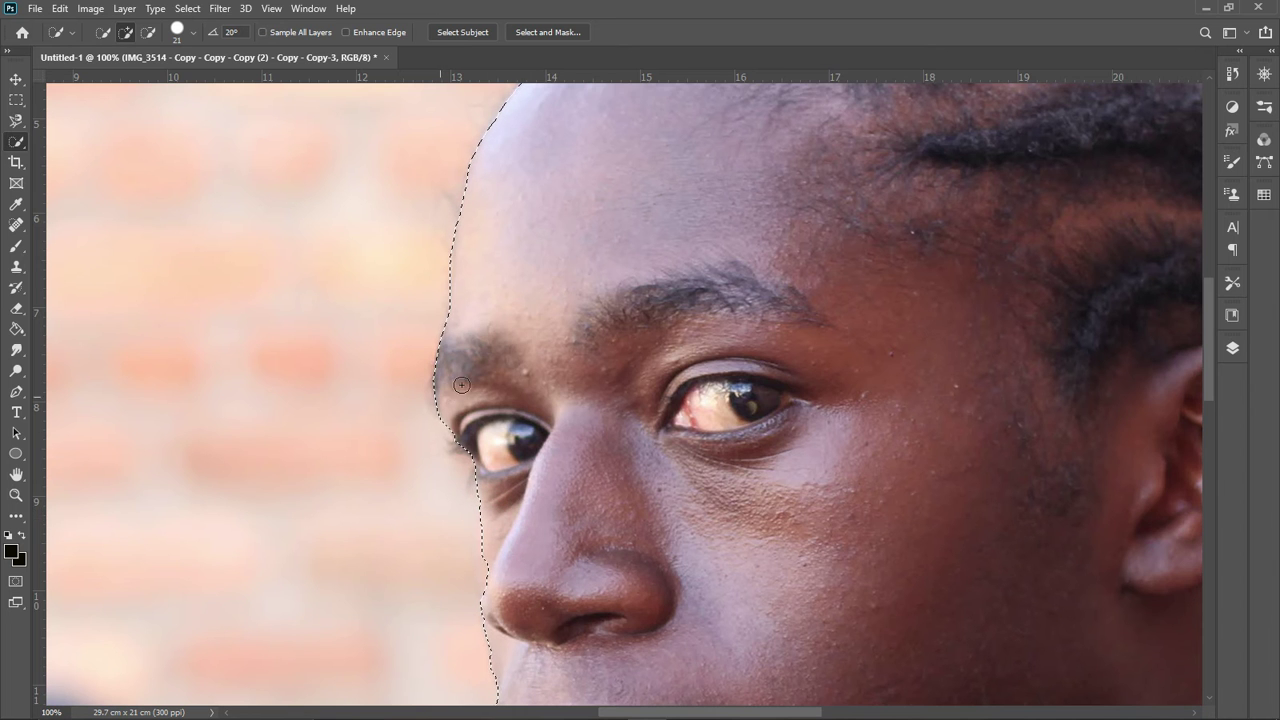
{"action": "scroll", "coordinate": [461, 384], "scroll_direction": "down", "scroll_amount": 1}
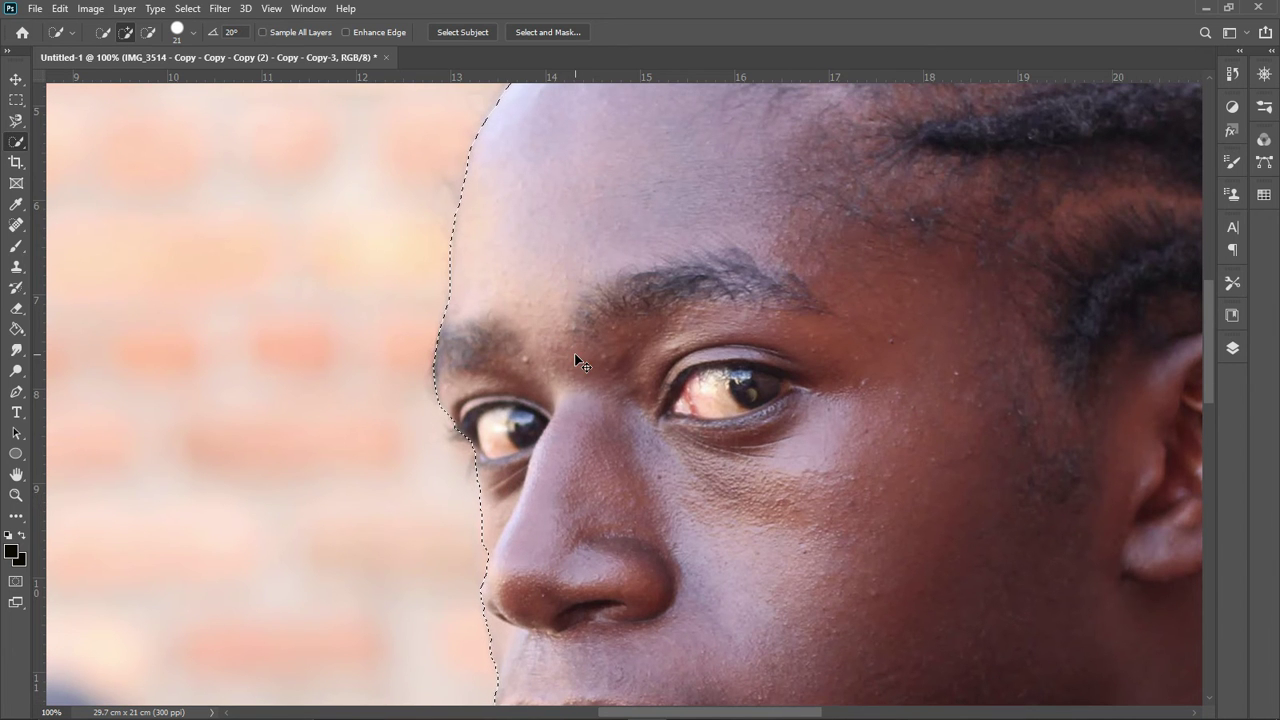
- Invert the selection of the man and try to delete the background from the photo layer
{"action": "scroll", "coordinate": [575, 354], "scroll_direction": "down", "scroll_amount": 3}
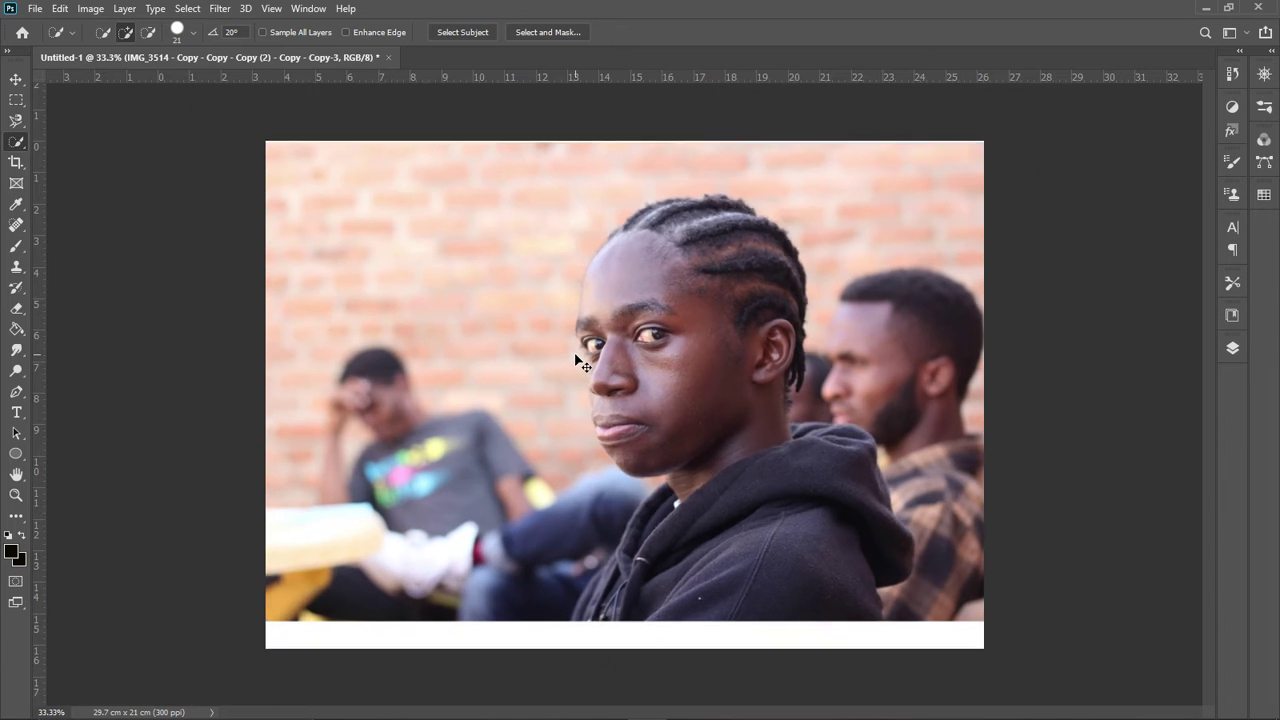
{"action": "scroll", "coordinate": [578, 362], "scroll_direction": "down", "scroll_amount": 1}
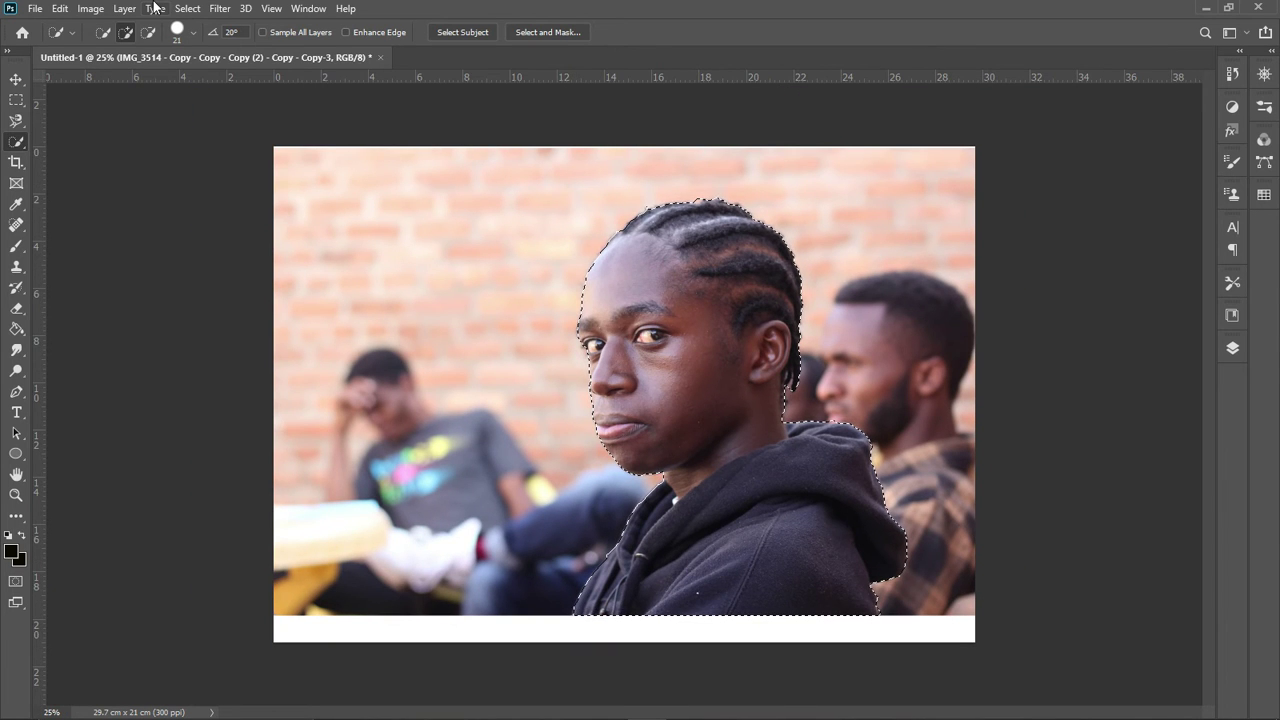
{"action": "left_click", "coordinate": [187, 9]}
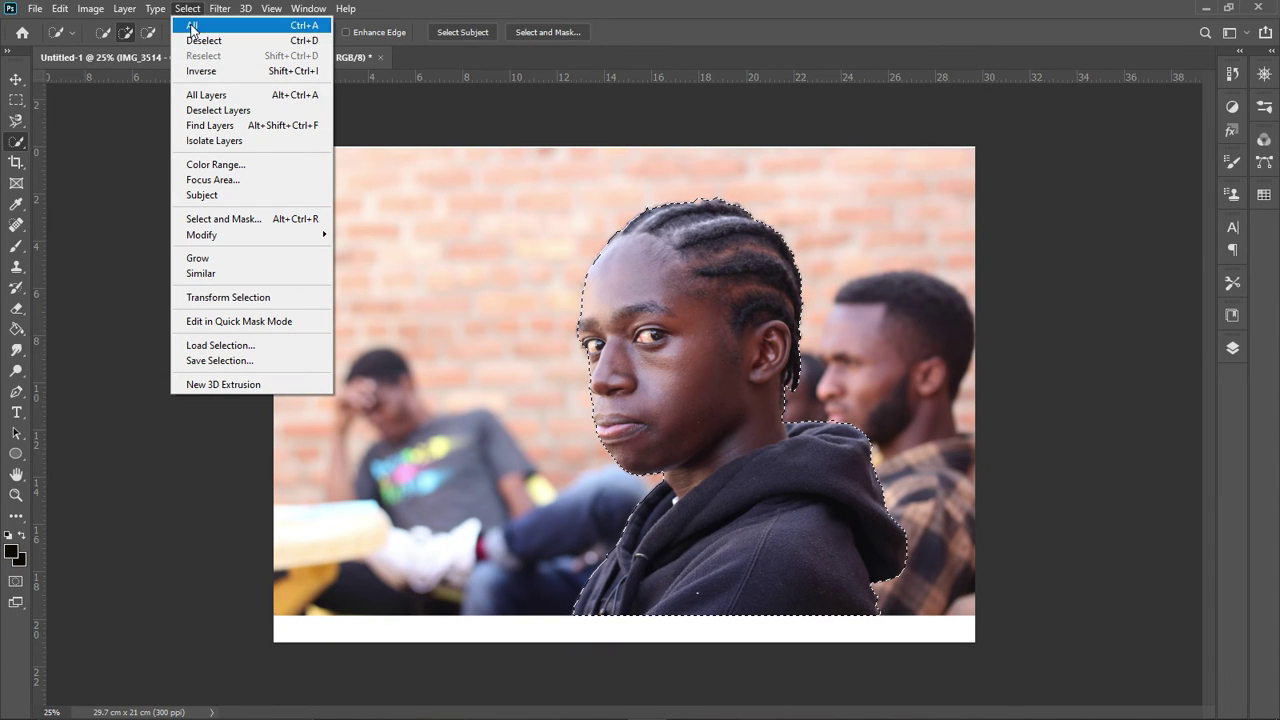
{"action": "left_click", "coordinate": [211, 72]}
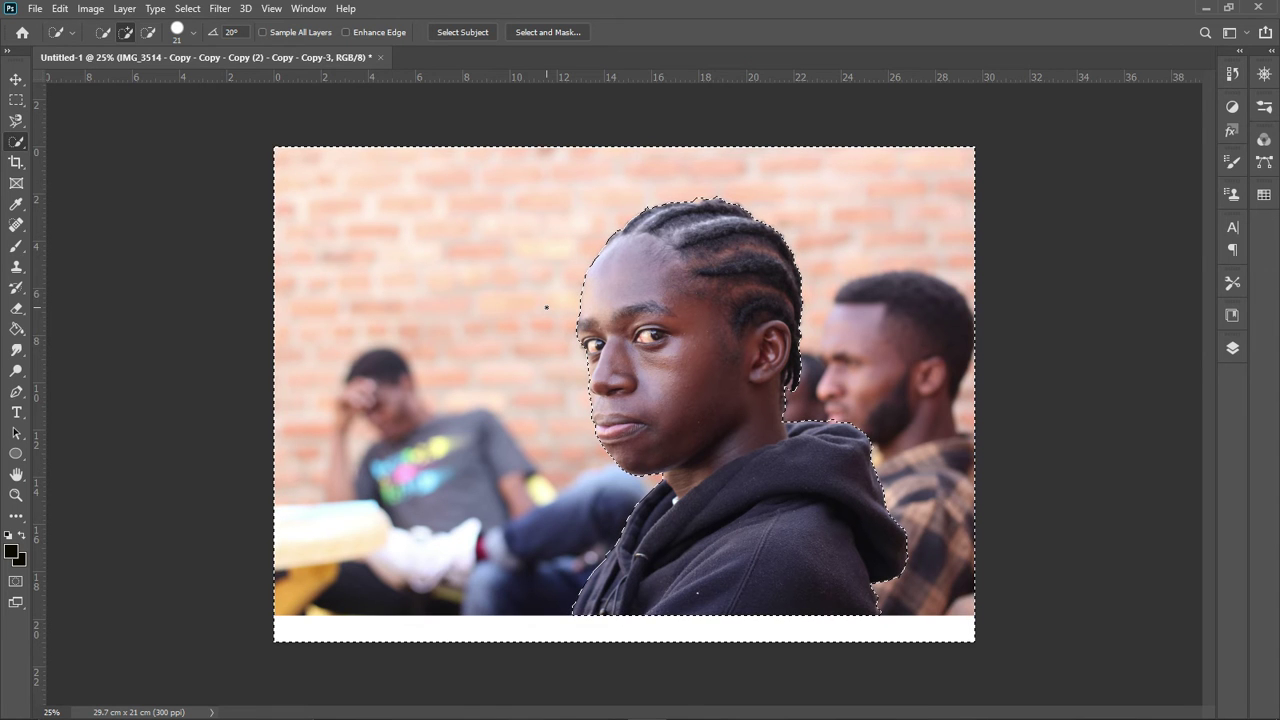
{"action": "key", "text": "Delete"}
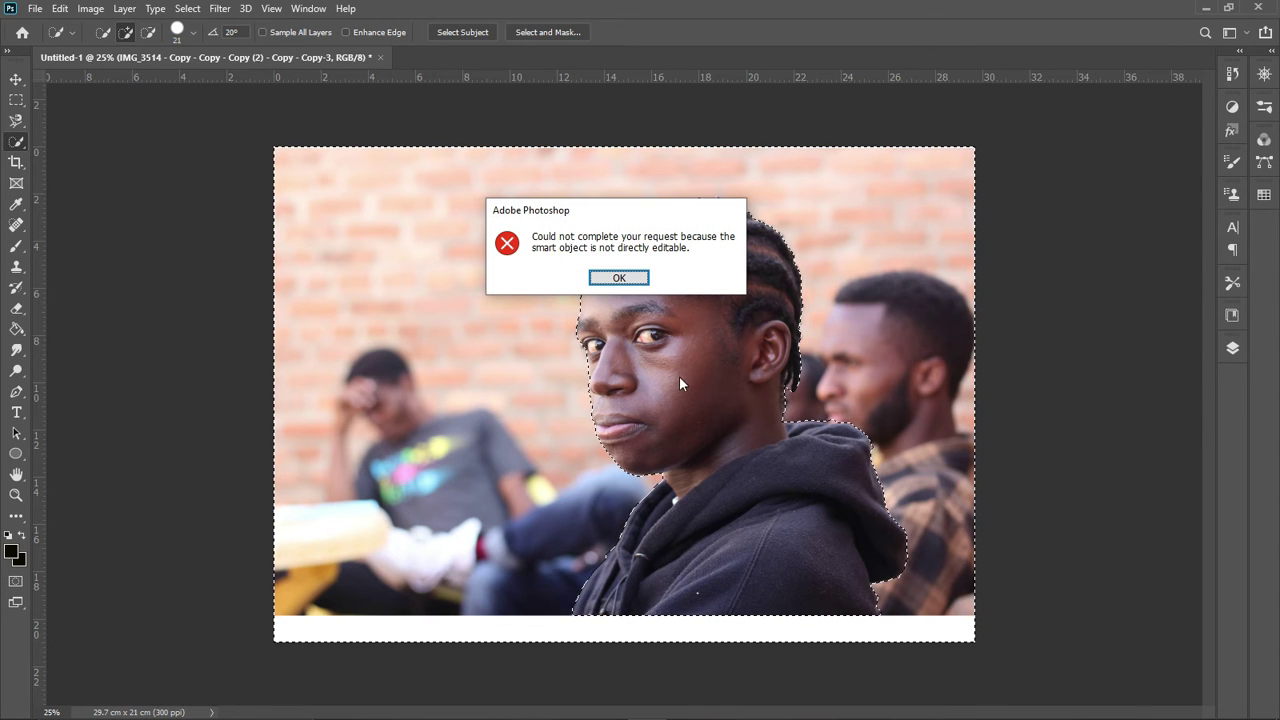
{"action": "left_click", "coordinate": [615, 279]}
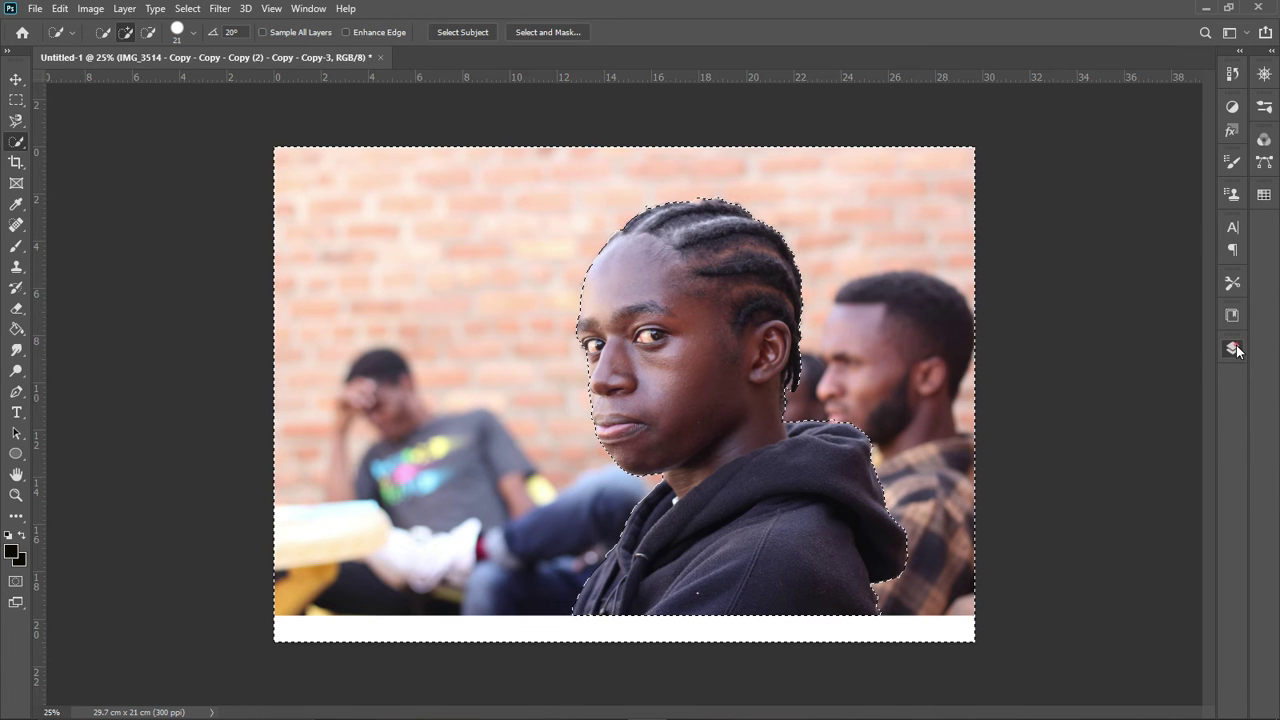
- Rasterize the portrait photo layer and delete the selected background around the man
{"action": "left_click", "coordinate": [1238, 352]}
{"action": "right_click", "coordinate": [1108, 432]}
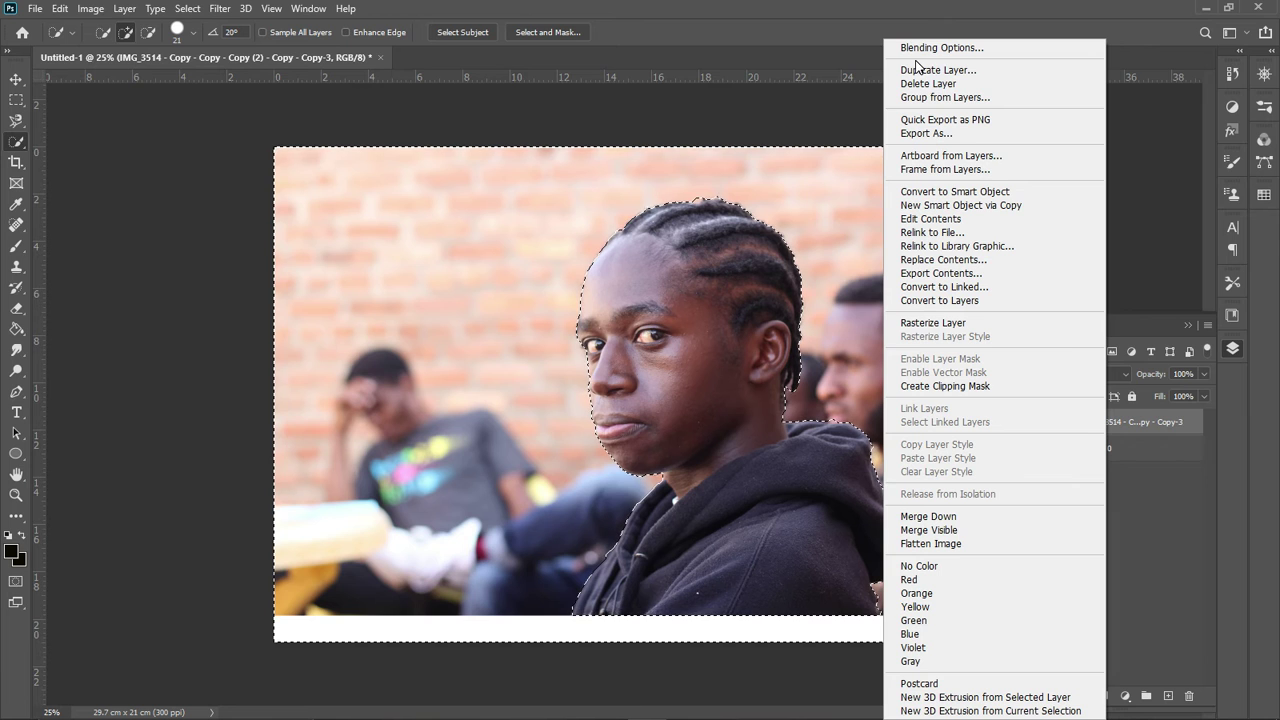
{"action": "left_click", "coordinate": [933, 323]}
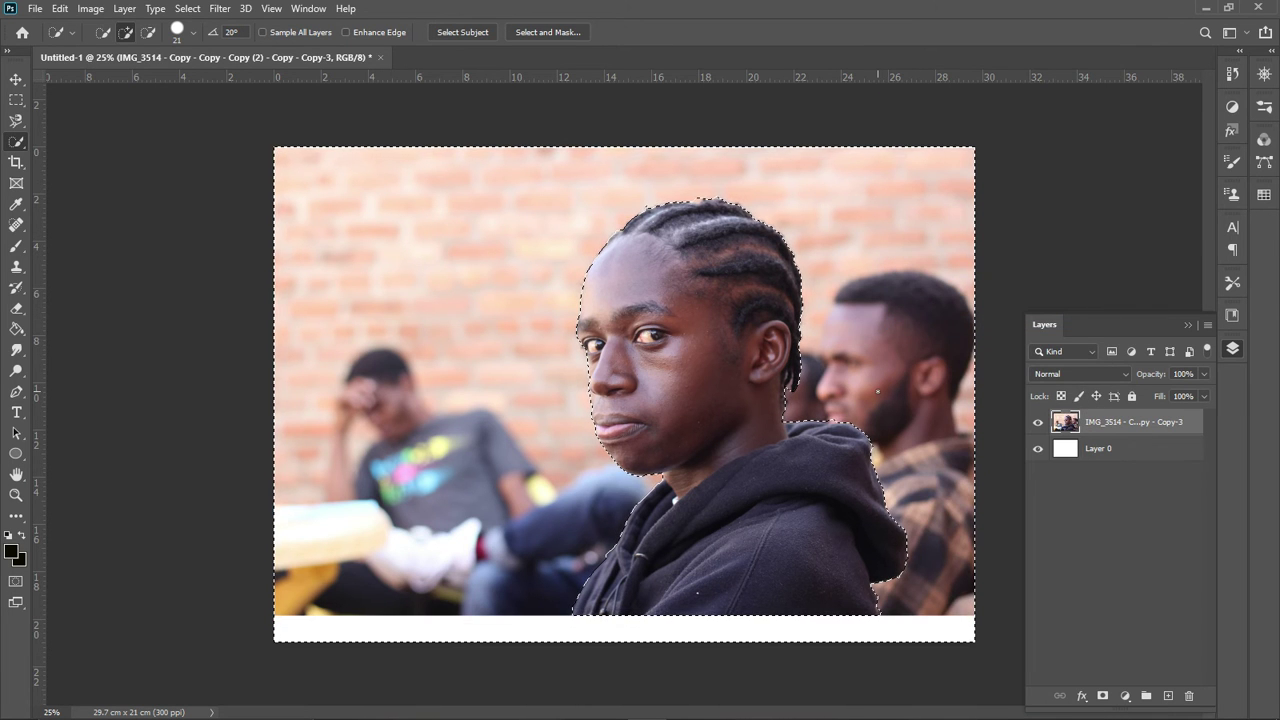
{"action": "key", "text": "Delete"}
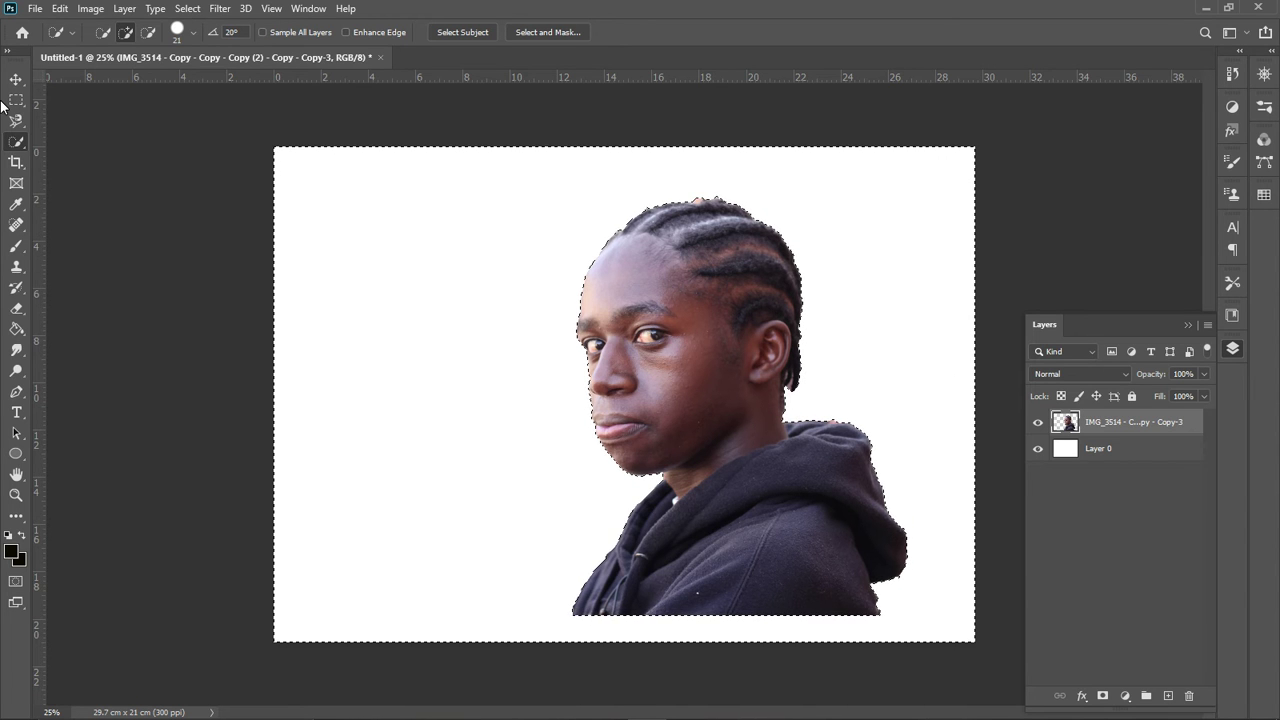
- Clear the selection and move the cut-out man left and down until the hoodie meets the canvas's lower edge
{"action": "key", "text": "ctrl+d"}
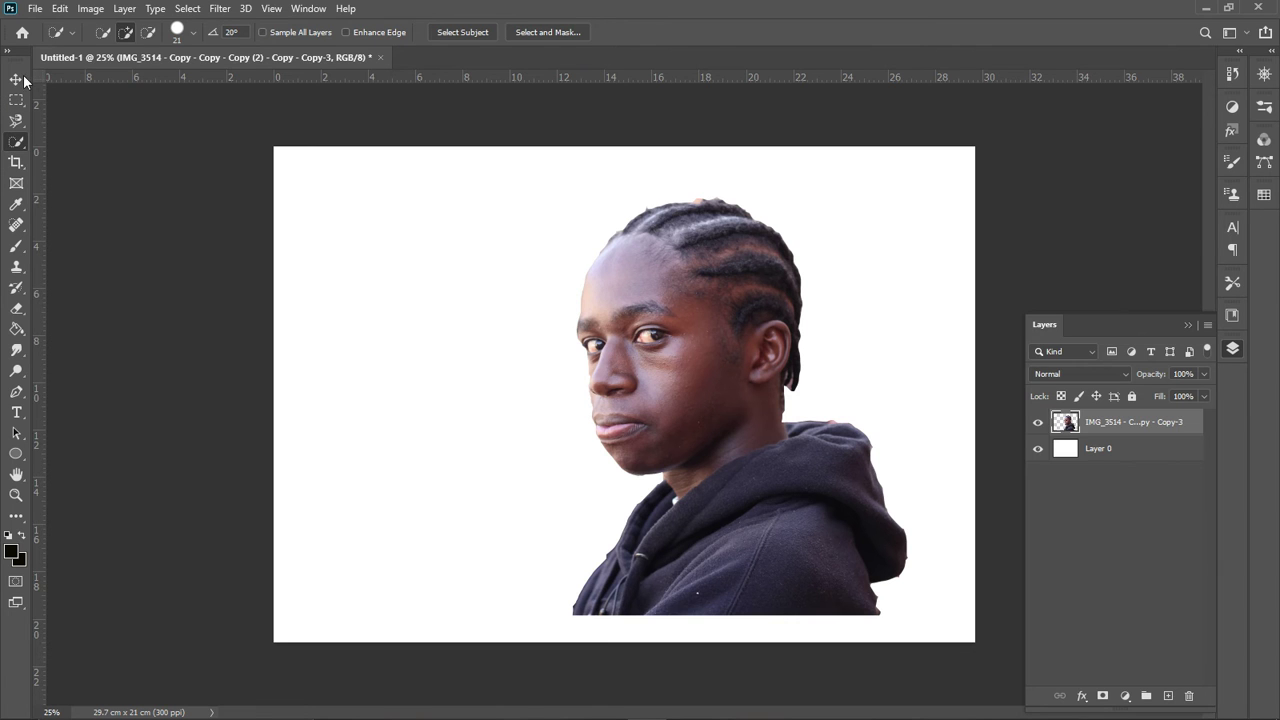
{"action": "key", "text": "F7"}
{"action": "left_click", "coordinate": [16, 79]}
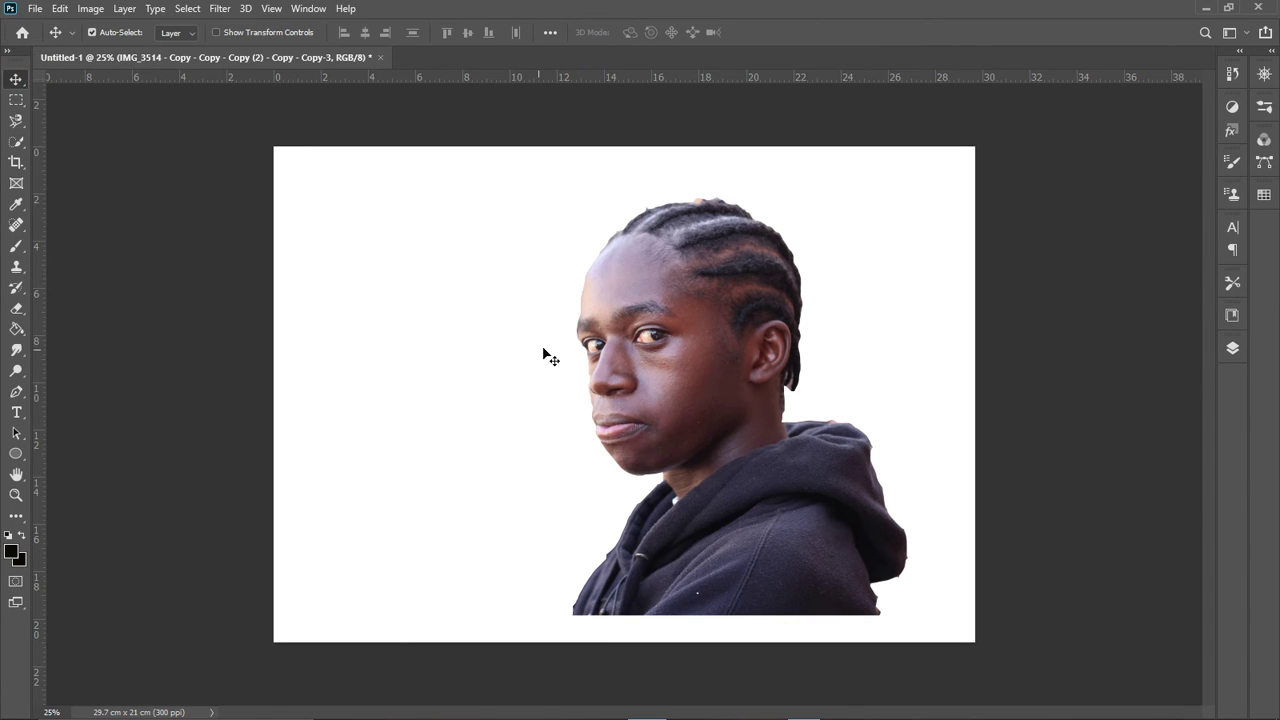
{"action": "left_click_drag", "start_coordinate": [695, 343], "coordinate": [611, 370]}
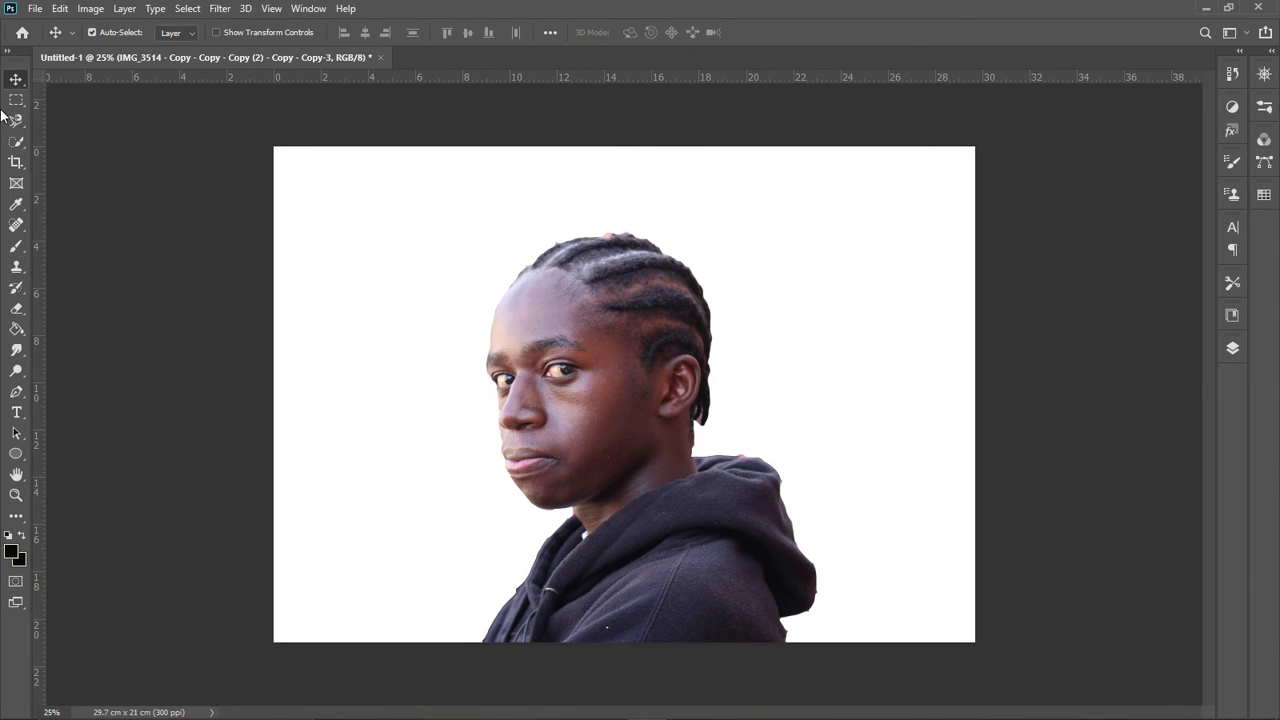
- Place the mari-k-lowres-01 image from the desktop over the cut-out portrait and commit the placement
{"action": "left_click", "coordinate": [1232, 348]}
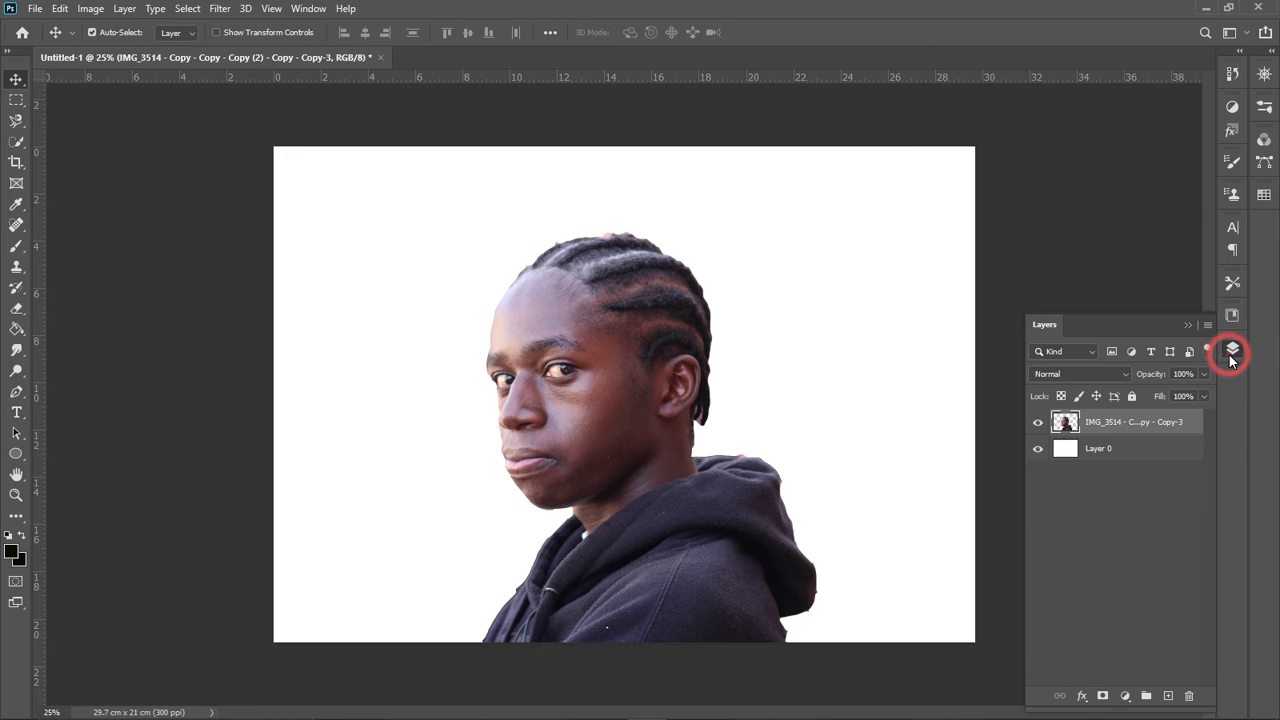
{"action": "left_click", "coordinate": [1228, 7]}
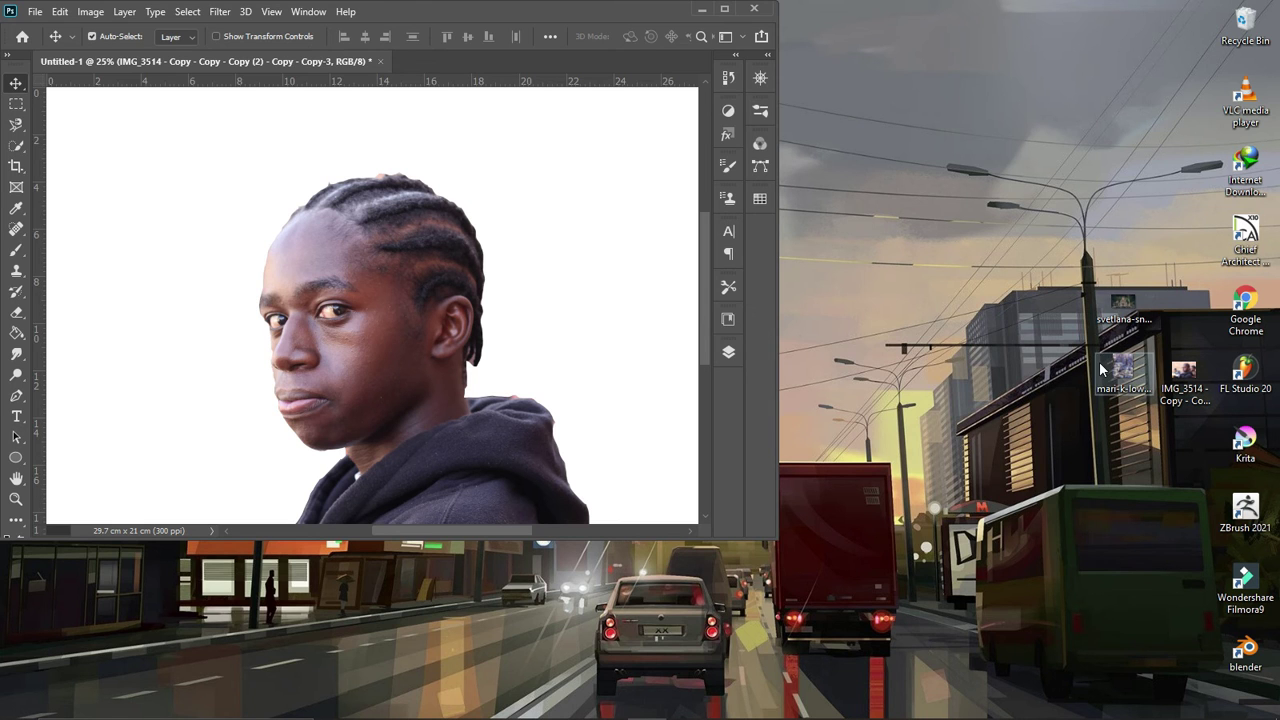
{"action": "left_click_drag", "start_coordinate": [1125, 368], "coordinate": [413, 350]}
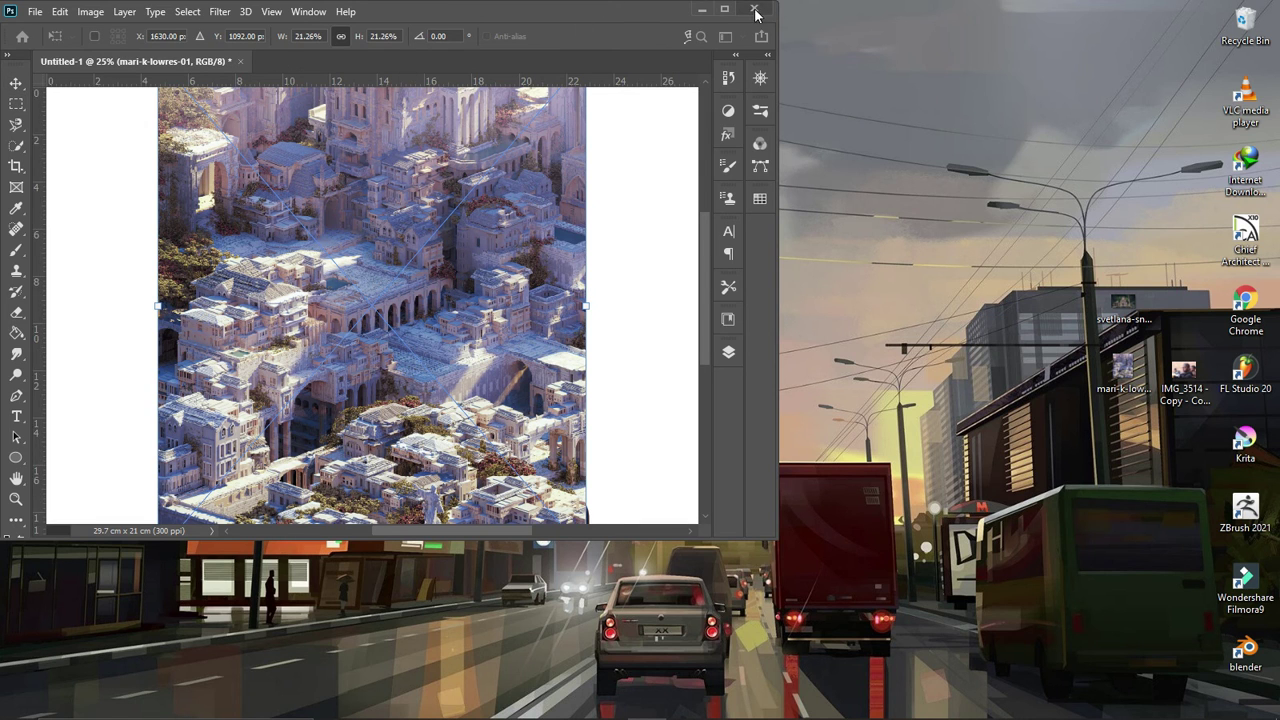
{"action": "left_click", "coordinate": [724, 9]}
{"action": "left_click_drag", "start_coordinate": [624, 230], "coordinate": [645, 250]}
{"action": "left_click", "coordinate": [765, 32]}
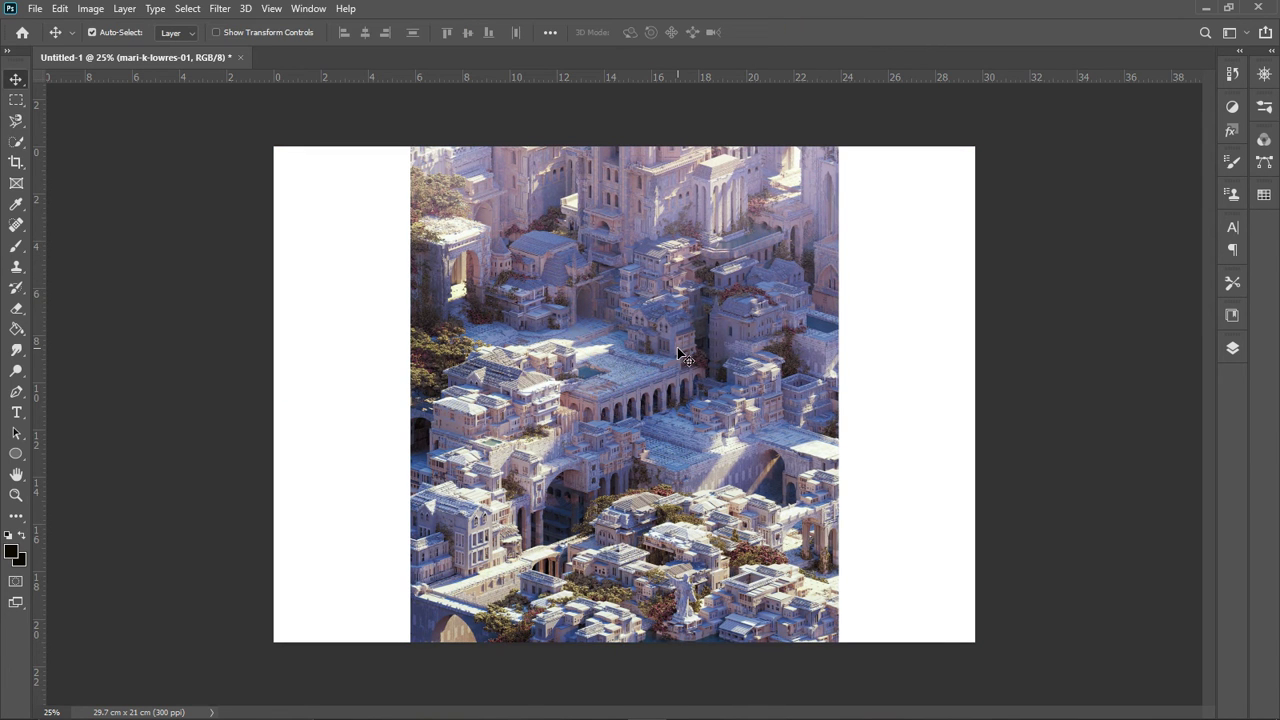
- Clip the mari-k-lowres-01 layer to the portrait layer below it with a clipping mask
{"action": "left_click", "coordinate": [1232, 347]}
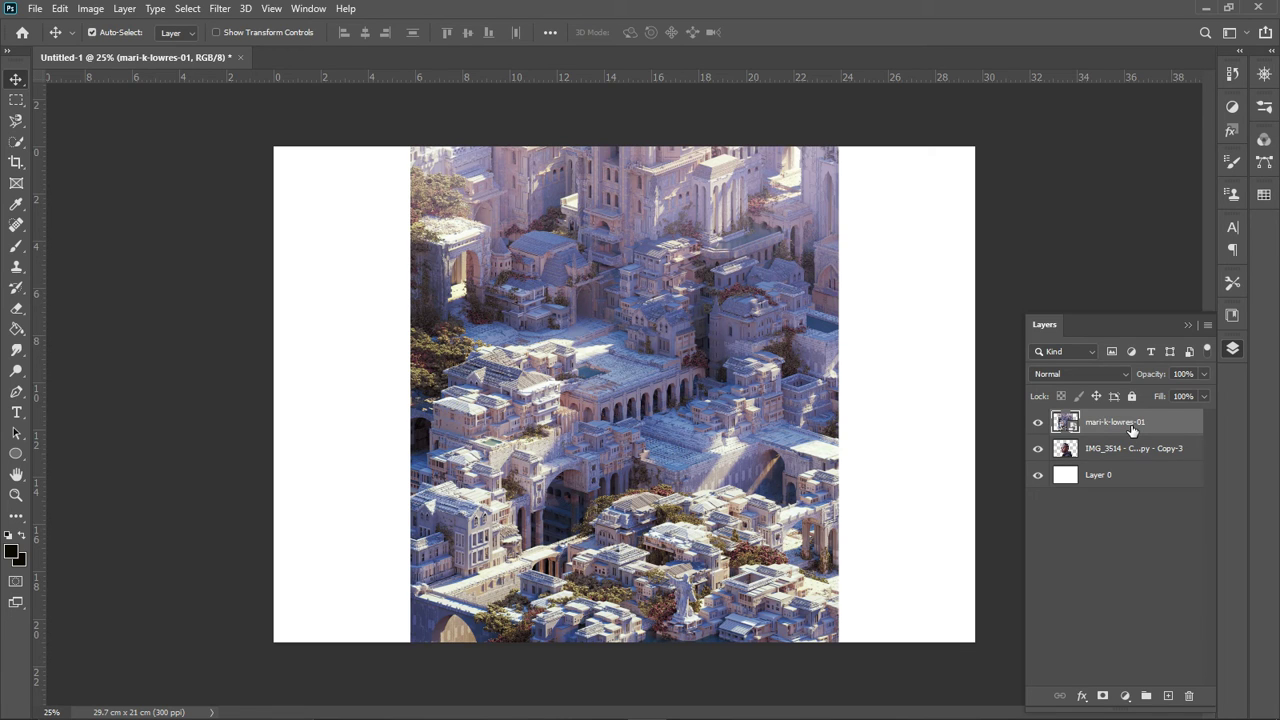
{"action": "left_click", "coordinate": [1094, 452]}
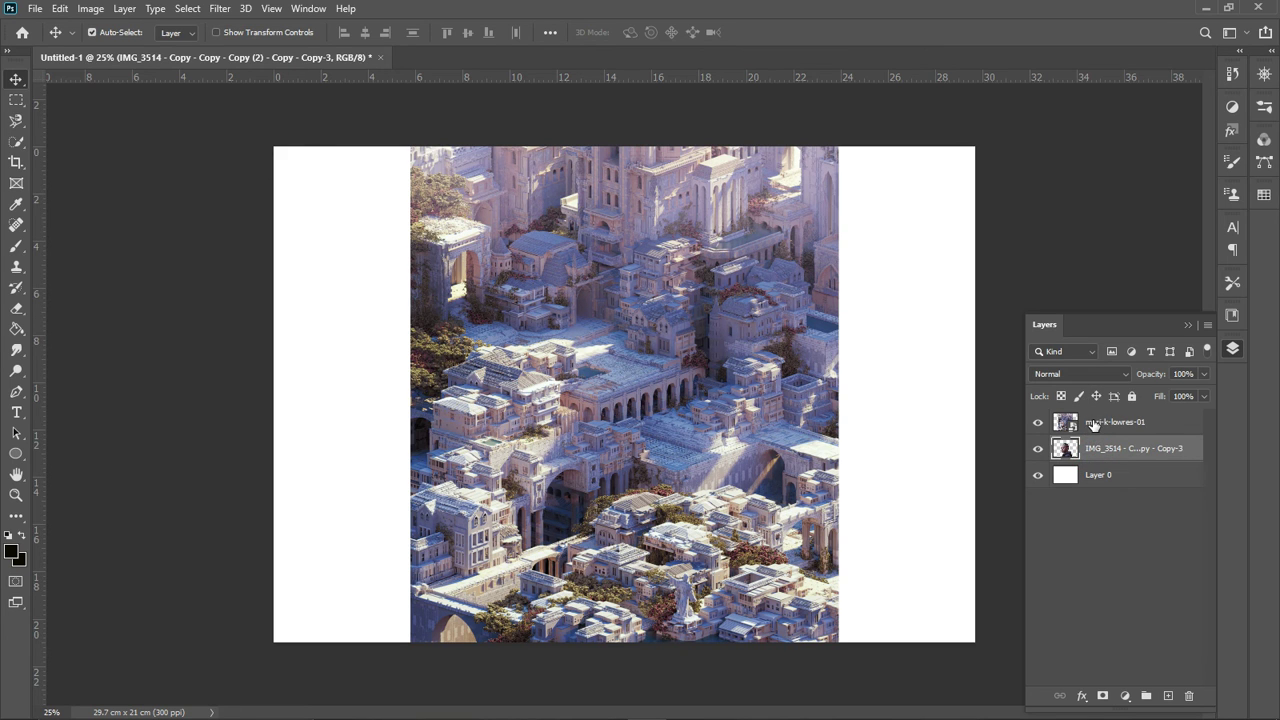
{"action": "left_click", "coordinate": [1093, 424]}
{"action": "right_click", "coordinate": [1094, 422]}
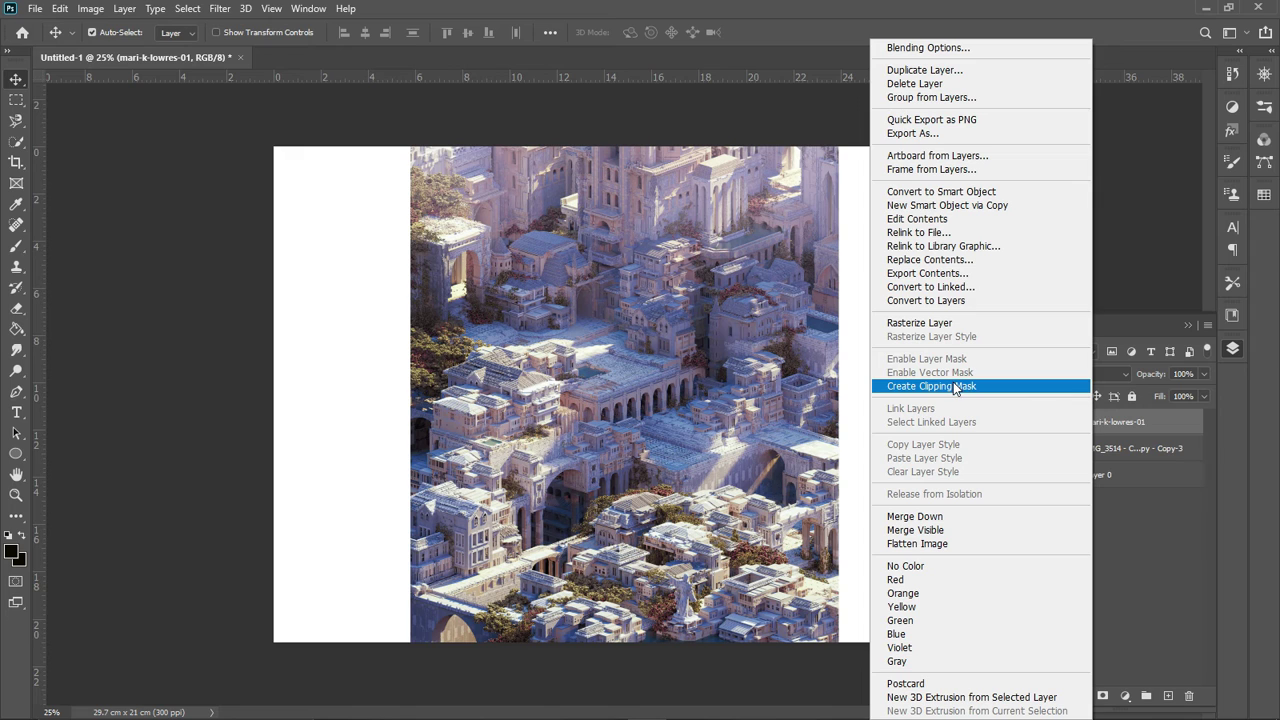
{"action": "left_click", "coordinate": [953, 386]}
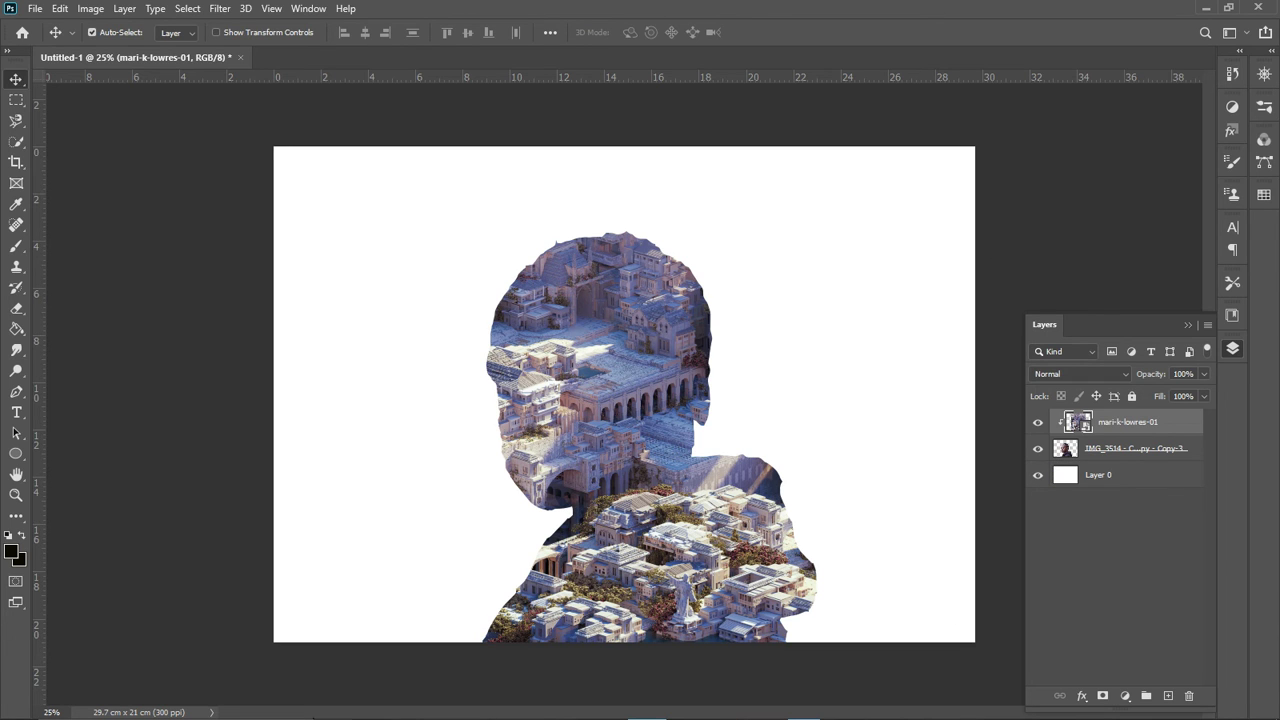
- Set the Eraser tool's Soft Round brush size to 177 px
{"action": "left_click", "coordinate": [17, 310]}
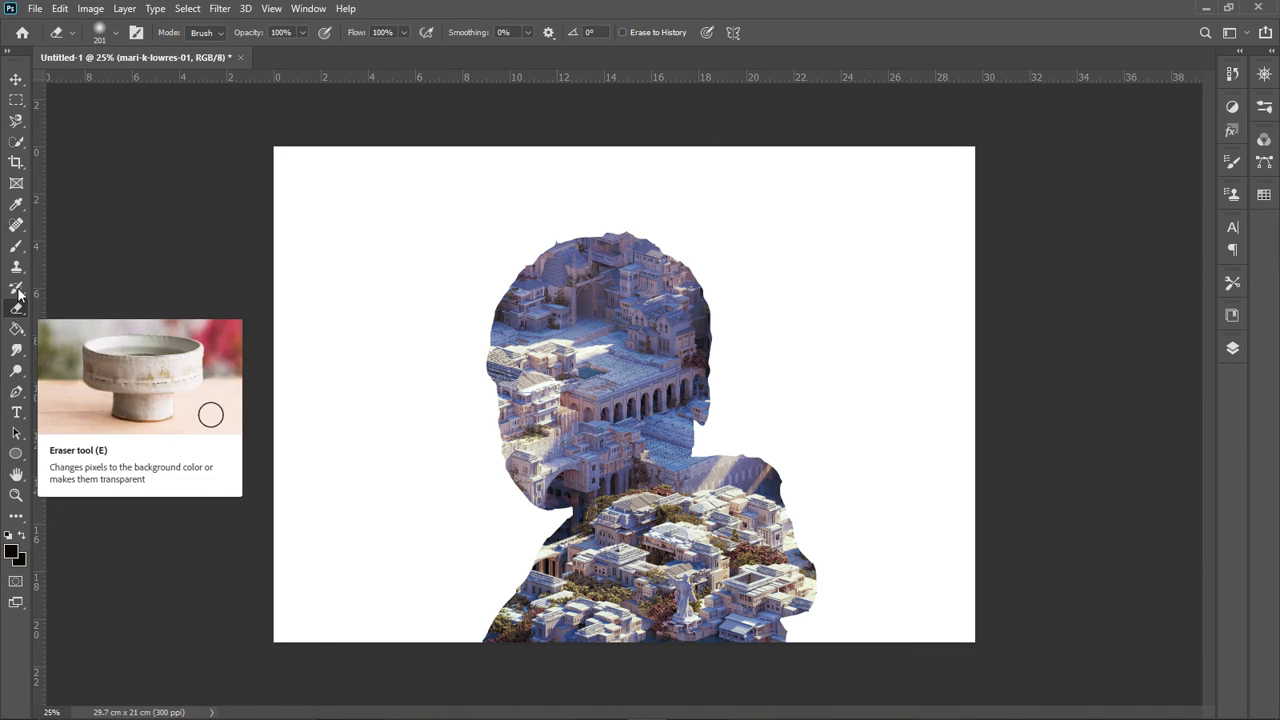
{"action": "left_click", "coordinate": [115, 34]}
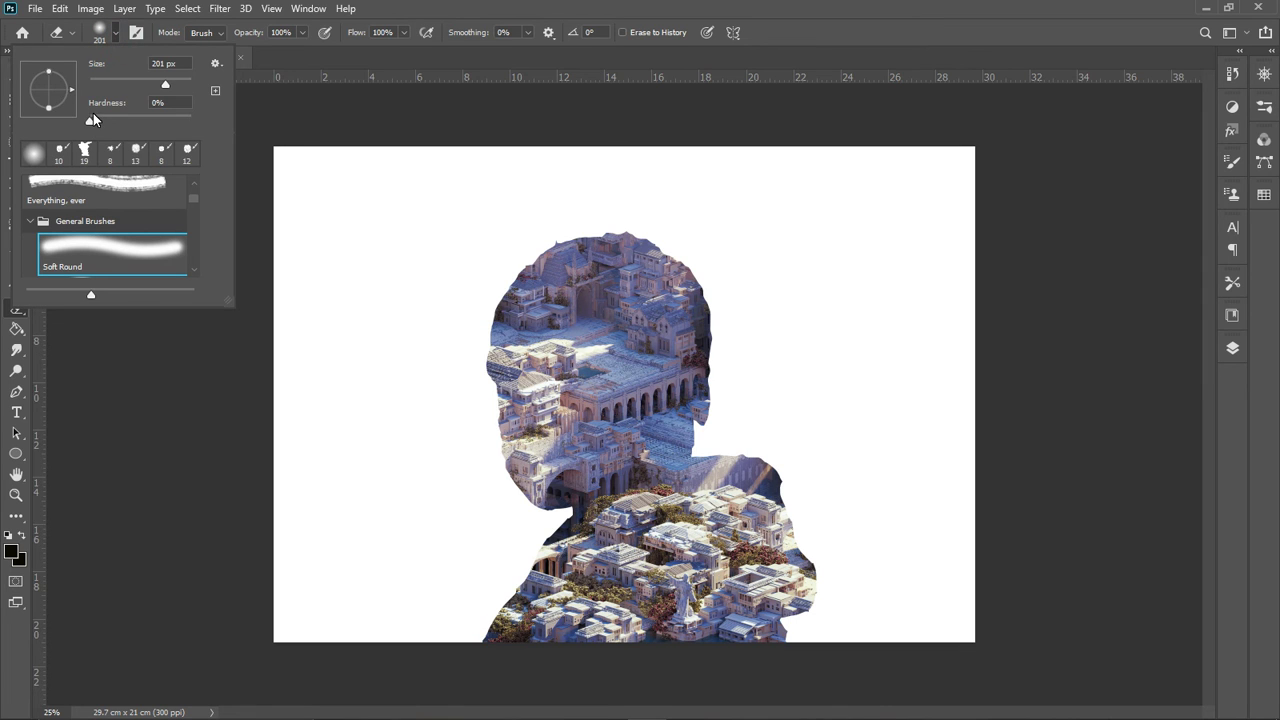
{"action": "left_click", "coordinate": [151, 82]}
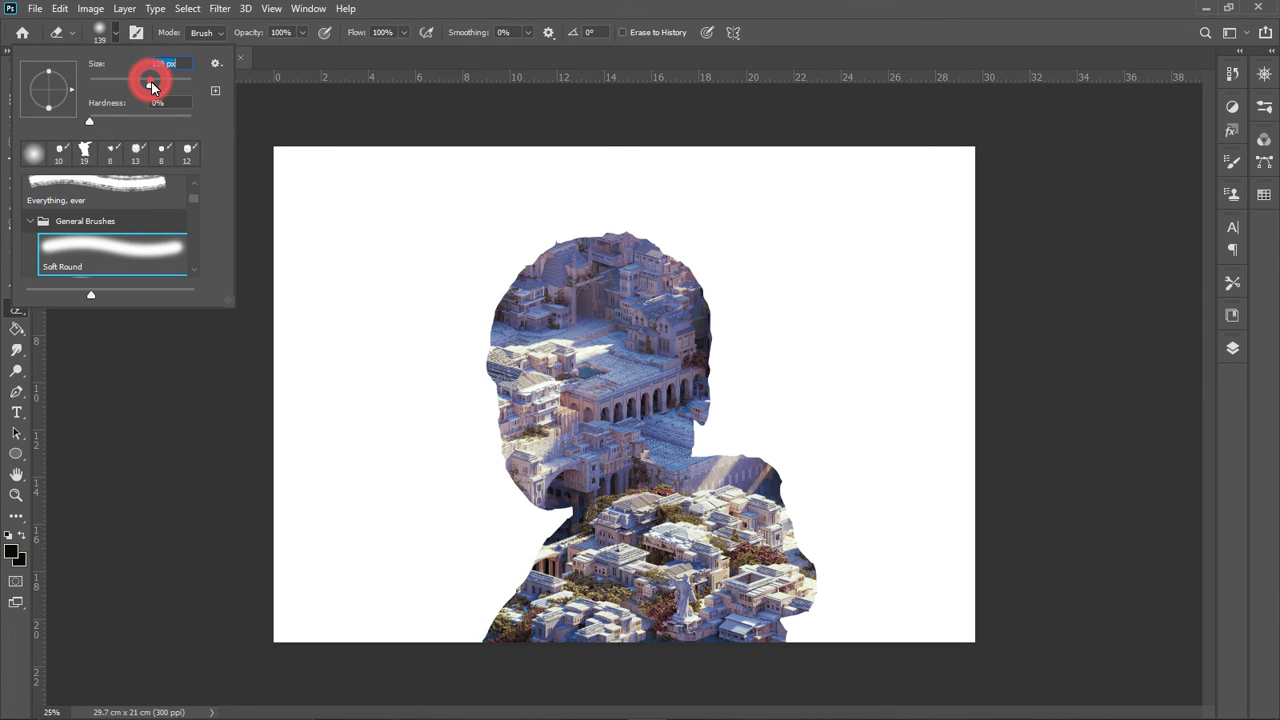
{"action": "left_click", "coordinate": [159, 82]}
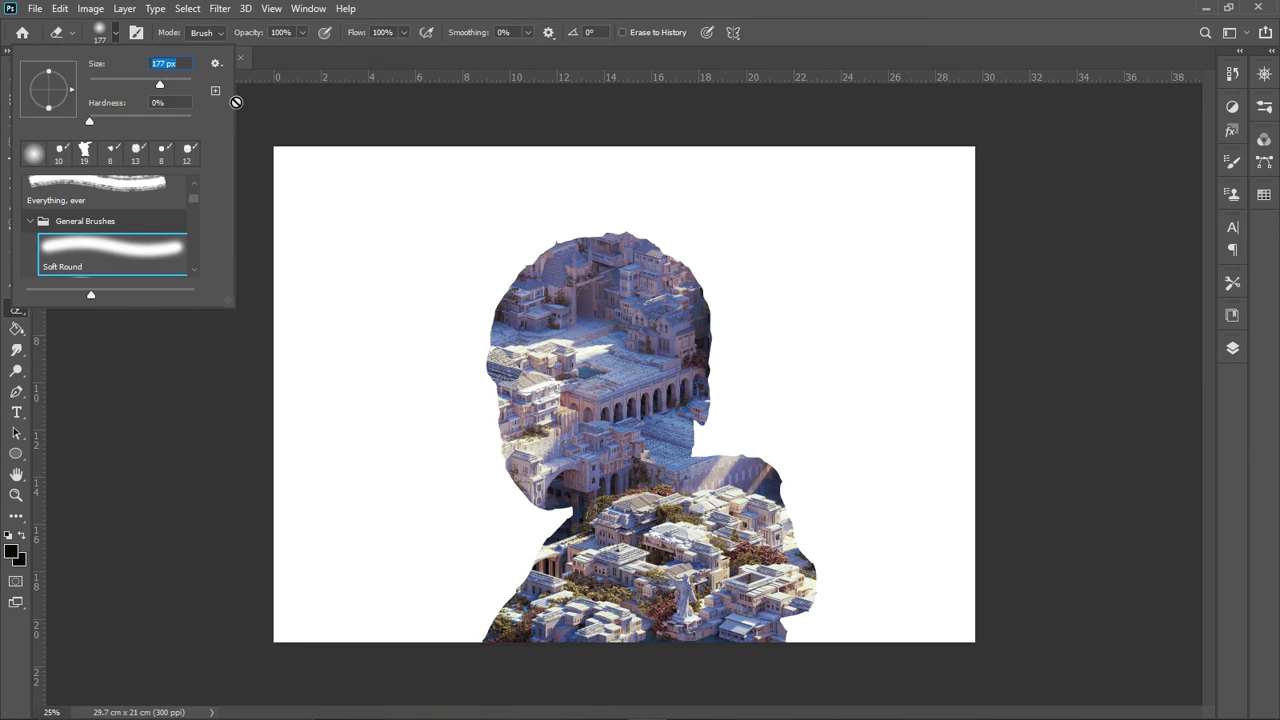
- Set the Eraser brush size to 202 px and rasterize the mari-k-lowres-01 smart object for erasing
{"action": "left_click", "coordinate": [167, 83]}
{"action": "left_click", "coordinate": [1233, 349]}
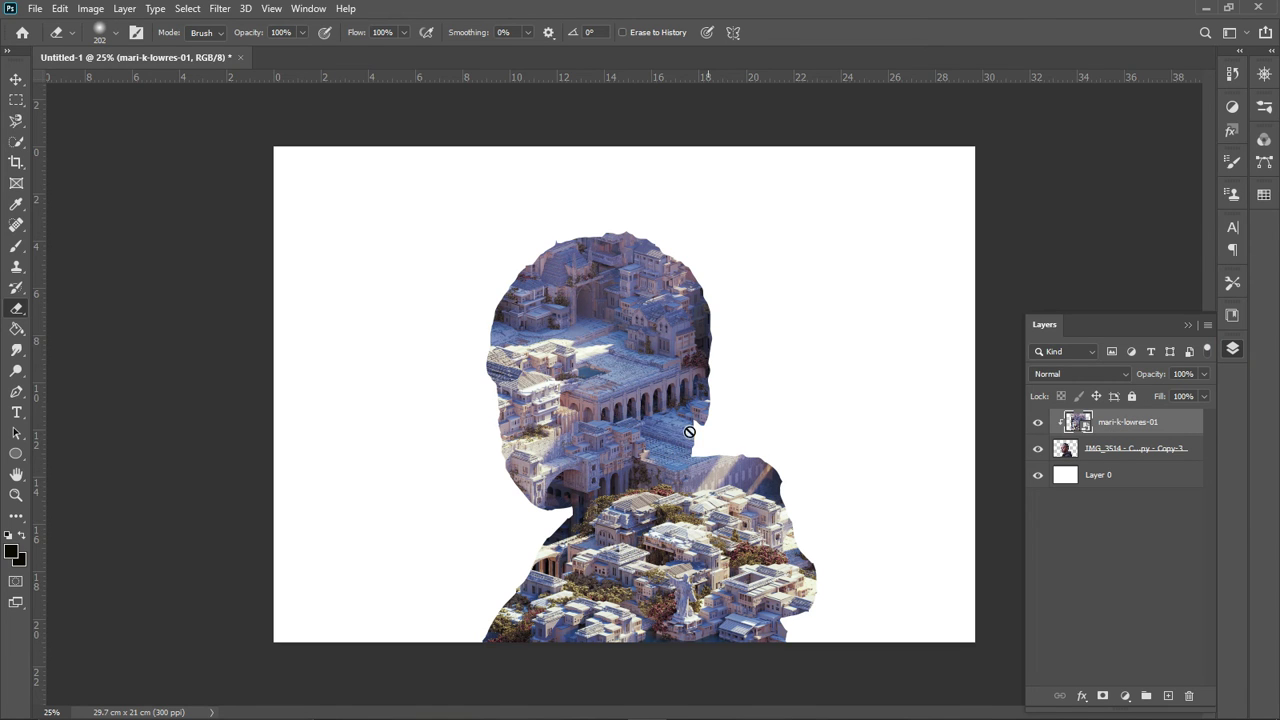
{"action": "left_click", "coordinate": [505, 331]}
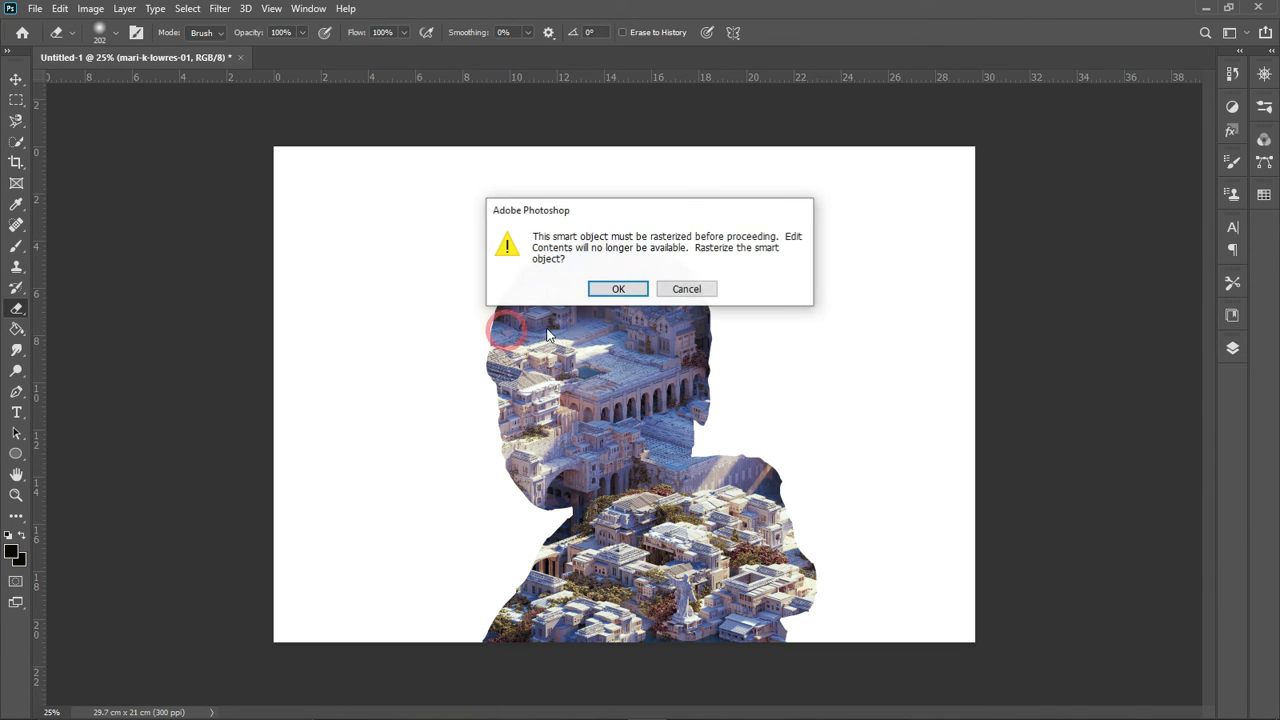
{"action": "left_click", "coordinate": [606, 290]}
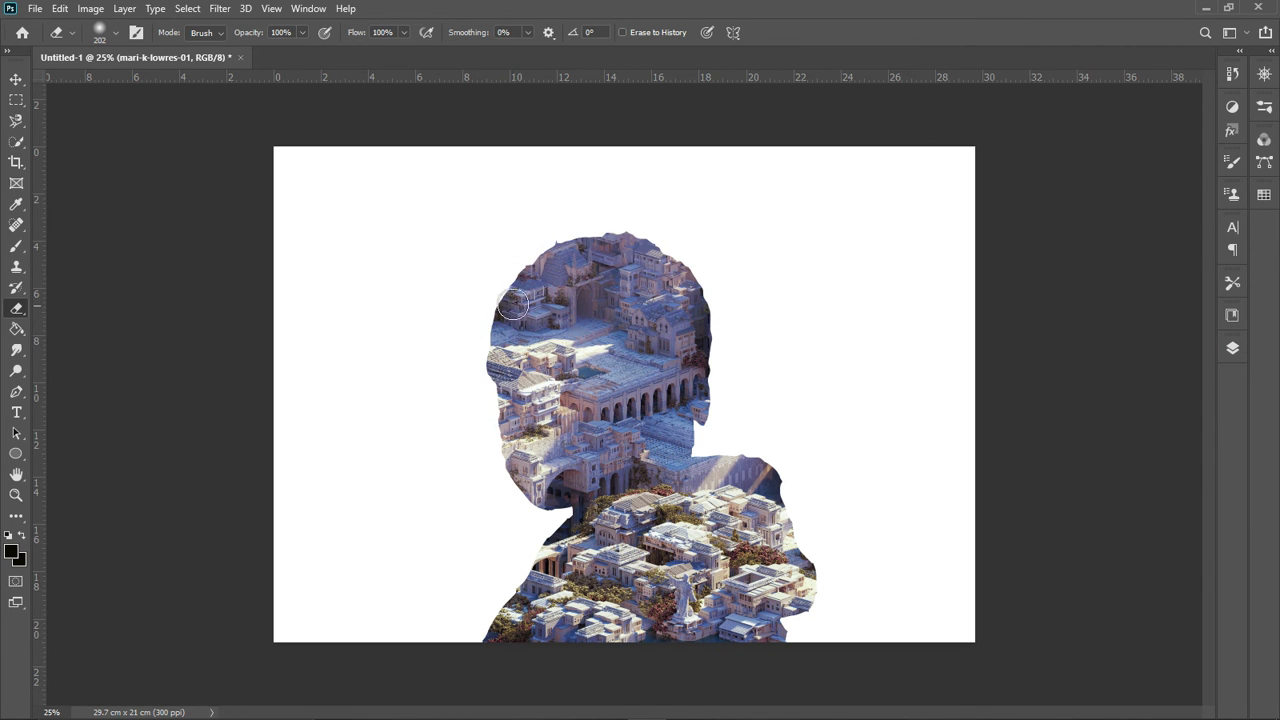
- Erase the city image over the front hairline, face, chin and hoodie collar with the 202 px soft brush
{"action": "mouse_move", "coordinate": [540, 263]}
{"action": "left_mouse_down"}
{"action": "mouse_move", "coordinate": [524, 286]}
{"action": "mouse_move", "coordinate": [573, 245]}
{"action": "mouse_move", "coordinate": [640, 224]}
{"action": "left_mouse_up"}
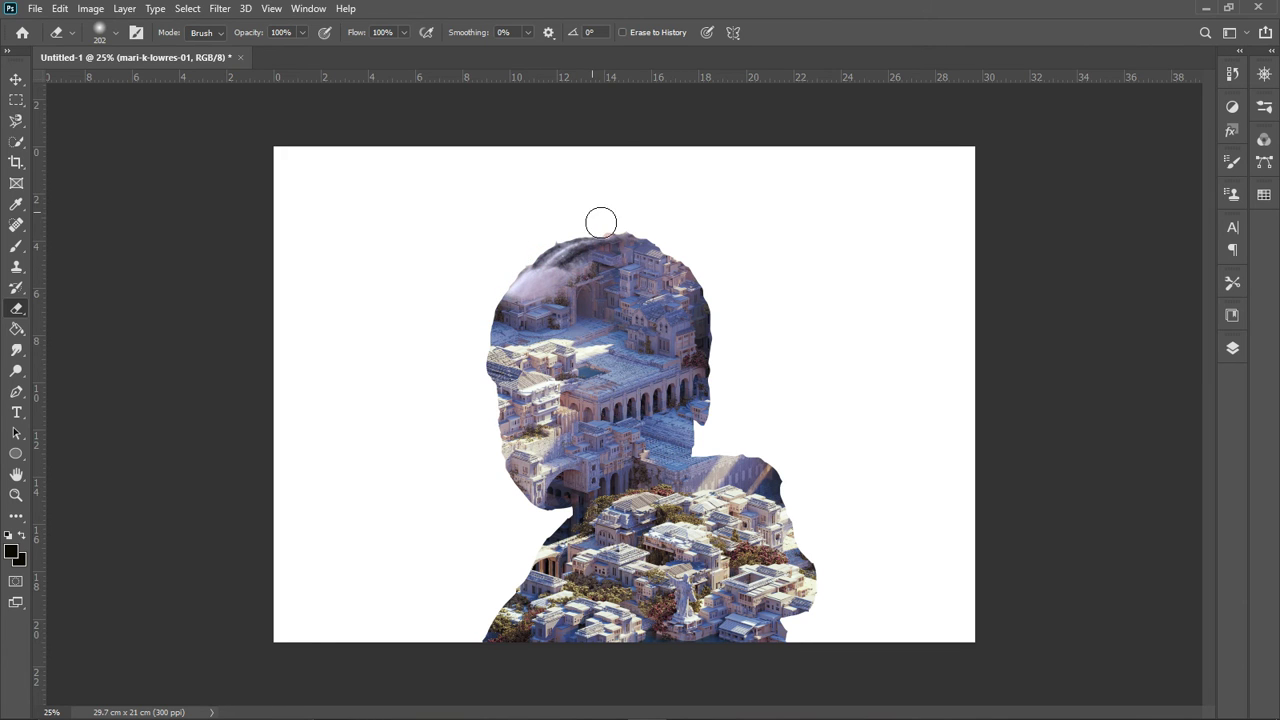
{"action": "mouse_move", "coordinate": [521, 268]}
{"action": "left_mouse_down"}
{"action": "mouse_move", "coordinate": [489, 301]}
{"action": "mouse_move", "coordinate": [501, 287]}
{"action": "mouse_move", "coordinate": [472, 361]}
{"action": "mouse_move", "coordinate": [498, 339]}
{"action": "mouse_move", "coordinate": [489, 354]}
{"action": "mouse_move", "coordinate": [477, 361]}
{"action": "mouse_move", "coordinate": [519, 289]}
{"action": "mouse_move", "coordinate": [480, 387]}
{"action": "mouse_move", "coordinate": [492, 384]}
{"action": "mouse_move", "coordinate": [489, 409]}
{"action": "mouse_move", "coordinate": [499, 383]}
{"action": "mouse_move", "coordinate": [484, 458]}
{"action": "mouse_move", "coordinate": [489, 441]}
{"action": "mouse_move", "coordinate": [501, 462]}
{"action": "mouse_move", "coordinate": [545, 409]}
{"action": "mouse_move", "coordinate": [513, 452]}
{"action": "mouse_move", "coordinate": [499, 438]}
{"action": "mouse_move", "coordinate": [514, 508]}
{"action": "mouse_move", "coordinate": [550, 526]}
{"action": "mouse_move", "coordinate": [537, 464]}
{"action": "left_mouse_up"}
{"action": "mouse_move", "coordinate": [509, 414]}
{"action": "left_mouse_down"}
{"action": "mouse_move", "coordinate": [486, 371]}
{"action": "mouse_move", "coordinate": [500, 371]}
{"action": "mouse_move", "coordinate": [514, 296]}
{"action": "mouse_move", "coordinate": [618, 220]}
{"action": "mouse_move", "coordinate": [627, 234]}
{"action": "mouse_move", "coordinate": [560, 261]}
{"action": "mouse_move", "coordinate": [529, 294]}
{"action": "mouse_move", "coordinate": [506, 375]}
{"action": "mouse_move", "coordinate": [532, 408]}
{"action": "mouse_move", "coordinate": [556, 495]}
{"action": "mouse_move", "coordinate": [548, 530]}
{"action": "mouse_move", "coordinate": [570, 561]}
{"action": "mouse_move", "coordinate": [588, 522]}
{"action": "mouse_move", "coordinate": [612, 511]}
{"action": "left_mouse_up"}
{"action": "left_click", "coordinate": [592, 505]}
{"action": "left_click", "coordinate": [612, 499]}
{"action": "left_click", "coordinate": [613, 500]}
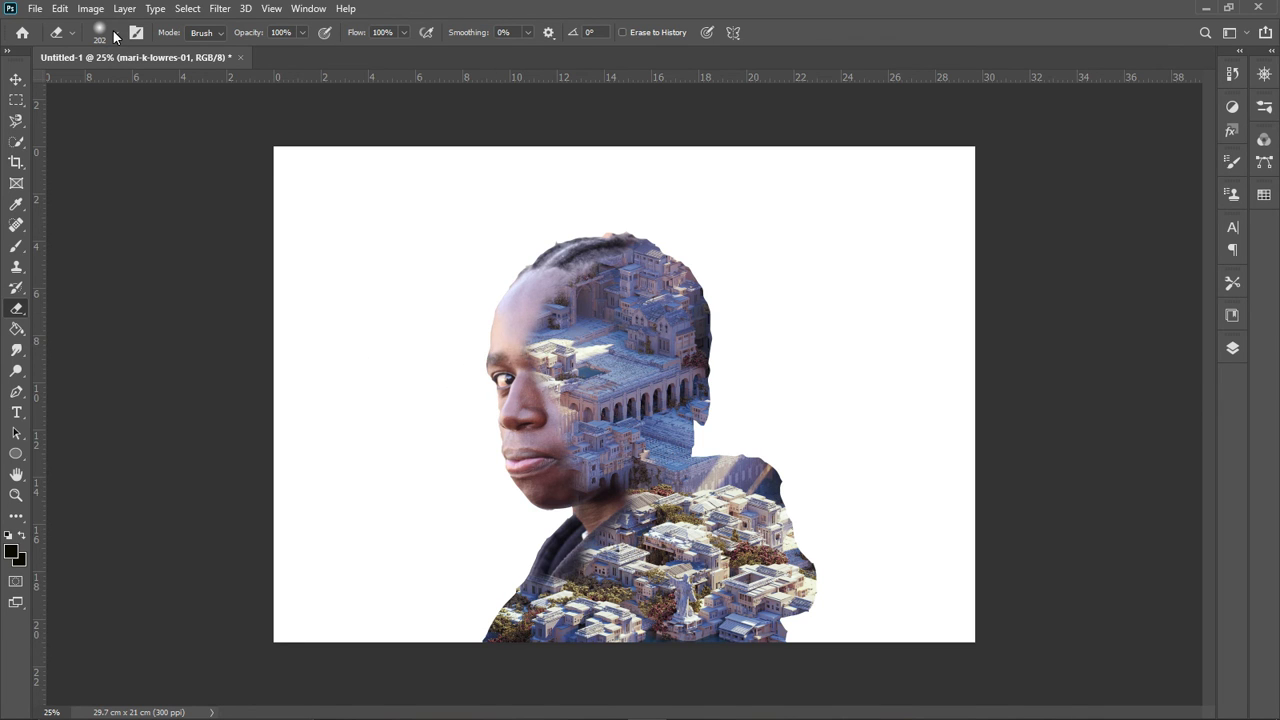
- Undo all the eraser strokes on the mari-k-lowres-01 layer
{"action": "left_click", "coordinate": [1232, 350]}
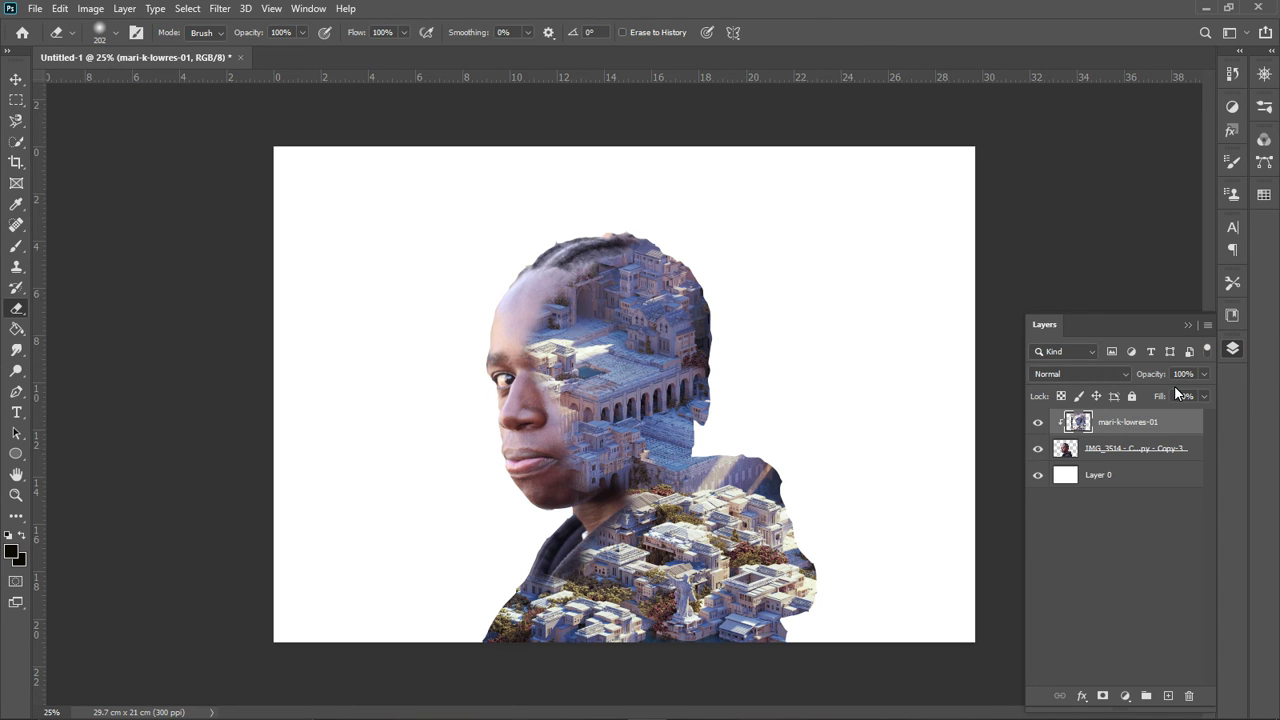
{"action": "key", "text": "ctrl+z"}
{"action": "key", "text": "ctrl+z"}
{"action": "key", "text": "ctrl+z"}
{"action": "key", "text": "ctrl+z"}
{"action": "key", "text": "ctrl+z"}
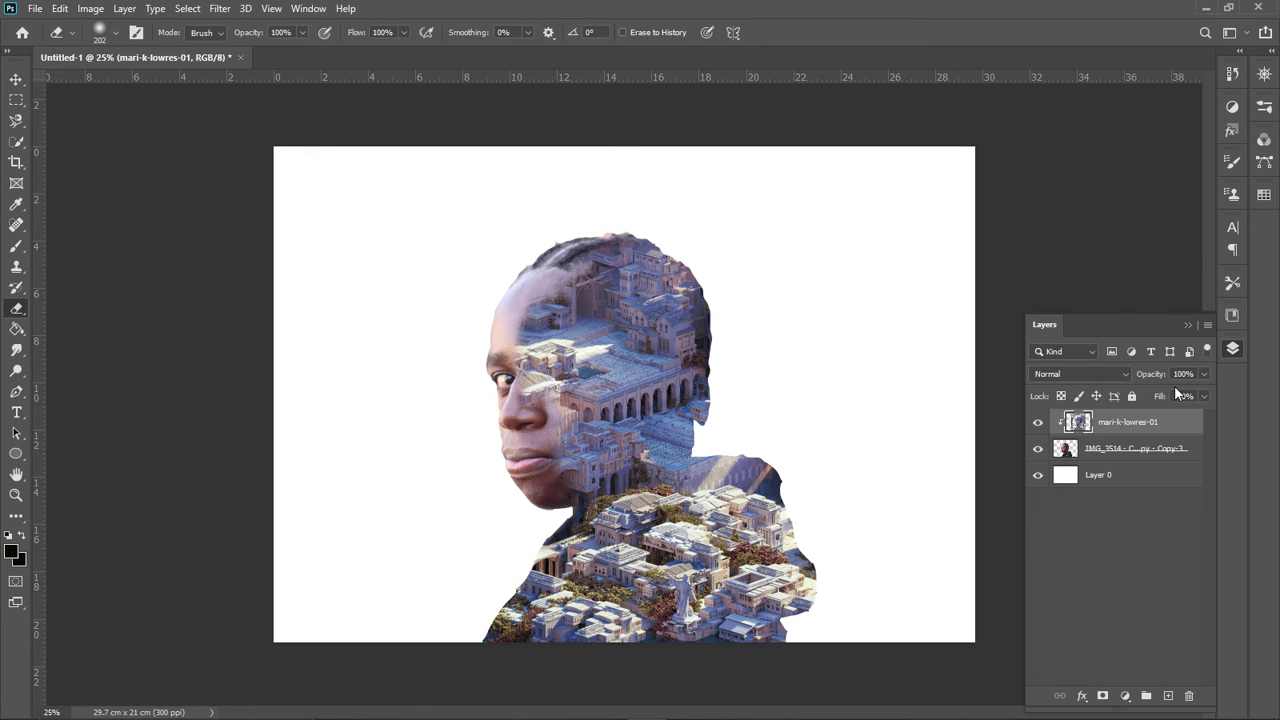
{"action": "key", "text": "ctrl+z"}
{"action": "key", "text": "ctrl+z"}
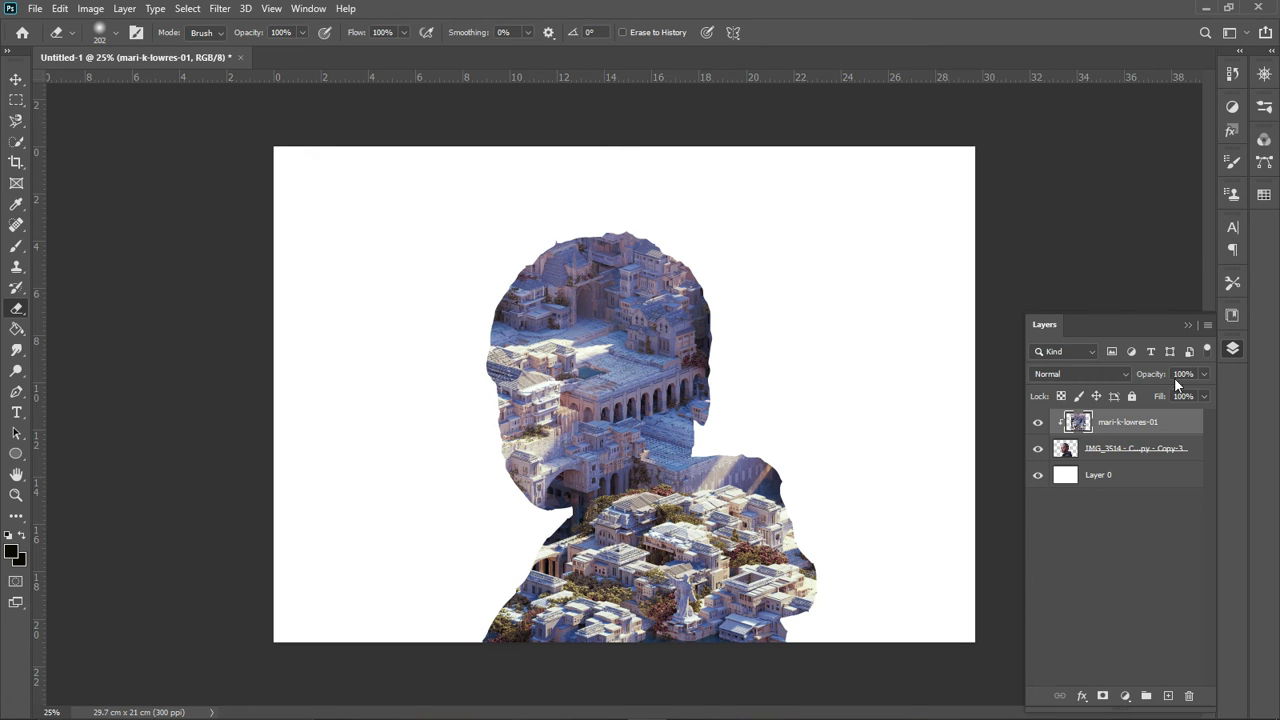
- Enlarge the Eraser brush to 306 px and erase the city image over the front hair, face and hoodie collar
{"action": "left_click", "coordinate": [116, 31]}
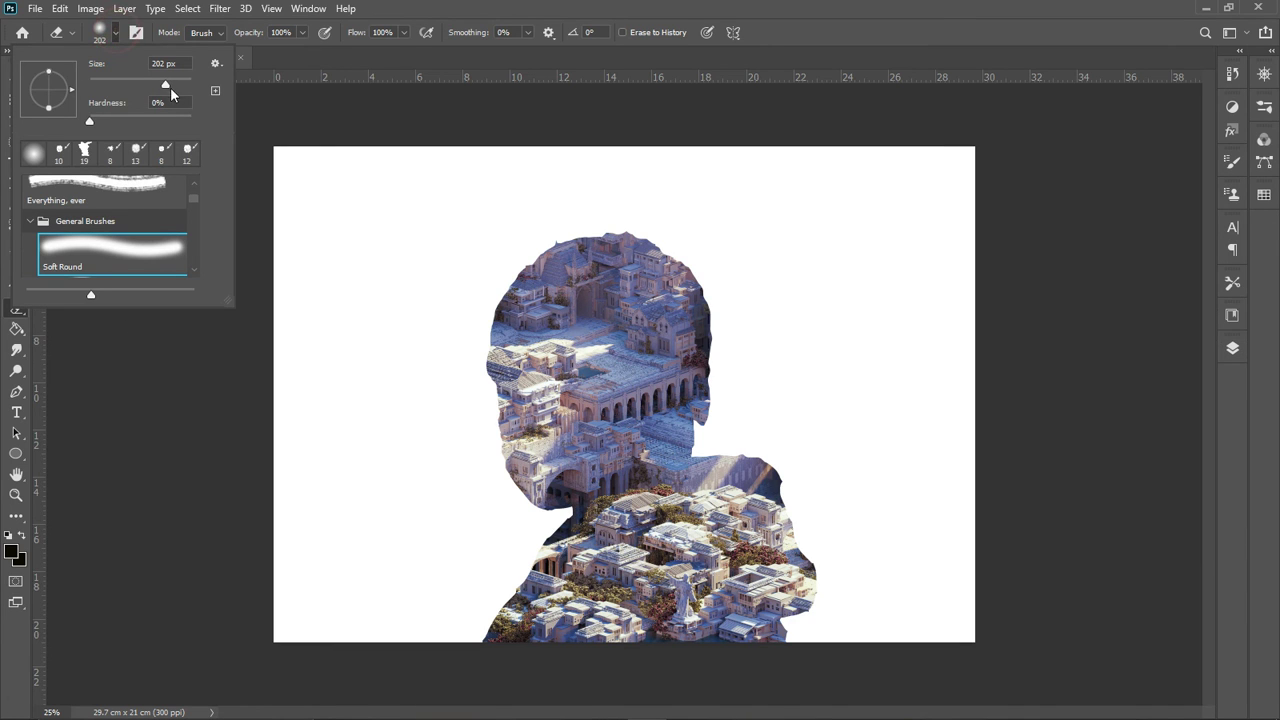
{"action": "left_click_drag", "start_coordinate": [171, 79], "coordinate": [172, 80]}
{"action": "left_click", "coordinate": [467, 265]}
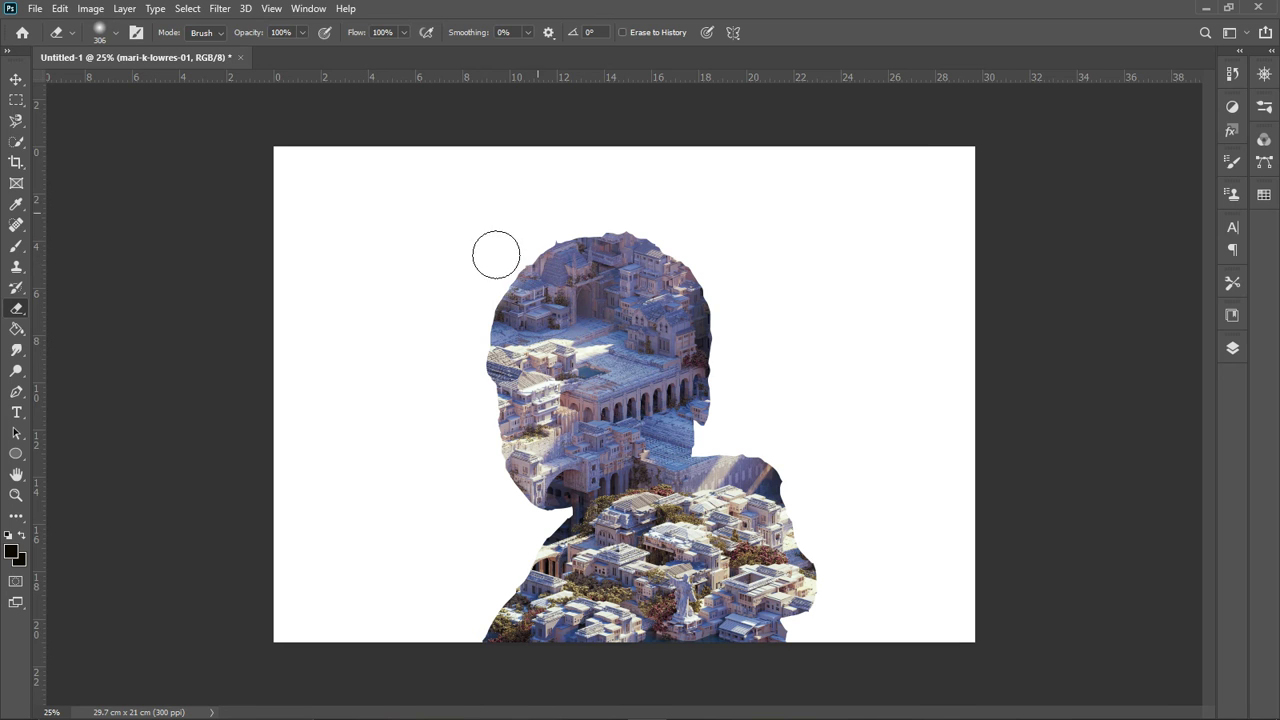
{"action": "mouse_move", "coordinate": [571, 220]}
{"action": "left_mouse_down"}
{"action": "mouse_move", "coordinate": [556, 194]}
{"action": "mouse_move", "coordinate": [474, 286]}
{"action": "mouse_move", "coordinate": [455, 350]}
{"action": "mouse_move", "coordinate": [481, 265]}
{"action": "mouse_move", "coordinate": [455, 418]}
{"action": "mouse_move", "coordinate": [471, 387]}
{"action": "mouse_move", "coordinate": [466, 413]}
{"action": "mouse_move", "coordinate": [492, 395]}
{"action": "mouse_move", "coordinate": [466, 446]}
{"action": "mouse_move", "coordinate": [470, 421]}
{"action": "mouse_move", "coordinate": [490, 393]}
{"action": "mouse_move", "coordinate": [455, 535]}
{"action": "mouse_move", "coordinate": [465, 495]}
{"action": "mouse_move", "coordinate": [480, 485]}
{"action": "mouse_move", "coordinate": [478, 537]}
{"action": "mouse_move", "coordinate": [514, 494]}
{"action": "mouse_move", "coordinate": [503, 511]}
{"action": "mouse_move", "coordinate": [485, 465]}
{"action": "mouse_move", "coordinate": [494, 420]}
{"action": "mouse_move", "coordinate": [477, 342]}
{"action": "mouse_move", "coordinate": [502, 258]}
{"action": "mouse_move", "coordinate": [567, 215]}
{"action": "mouse_move", "coordinate": [540, 233]}
{"action": "mouse_move", "coordinate": [612, 221]}
{"action": "mouse_move", "coordinate": [661, 232]}
{"action": "mouse_move", "coordinate": [687, 214]}
{"action": "mouse_move", "coordinate": [681, 230]}
{"action": "mouse_move", "coordinate": [494, 243]}
{"action": "mouse_move", "coordinate": [591, 209]}
{"action": "mouse_move", "coordinate": [492, 251]}
{"action": "mouse_move", "coordinate": [523, 263]}
{"action": "mouse_move", "coordinate": [457, 426]}
{"action": "mouse_move", "coordinate": [505, 398]}
{"action": "mouse_move", "coordinate": [506, 425]}
{"action": "mouse_move", "coordinate": [535, 430]}
{"action": "mouse_move", "coordinate": [528, 518]}
{"action": "mouse_move", "coordinate": [599, 514]}
{"action": "mouse_move", "coordinate": [543, 550]}
{"action": "left_mouse_up"}
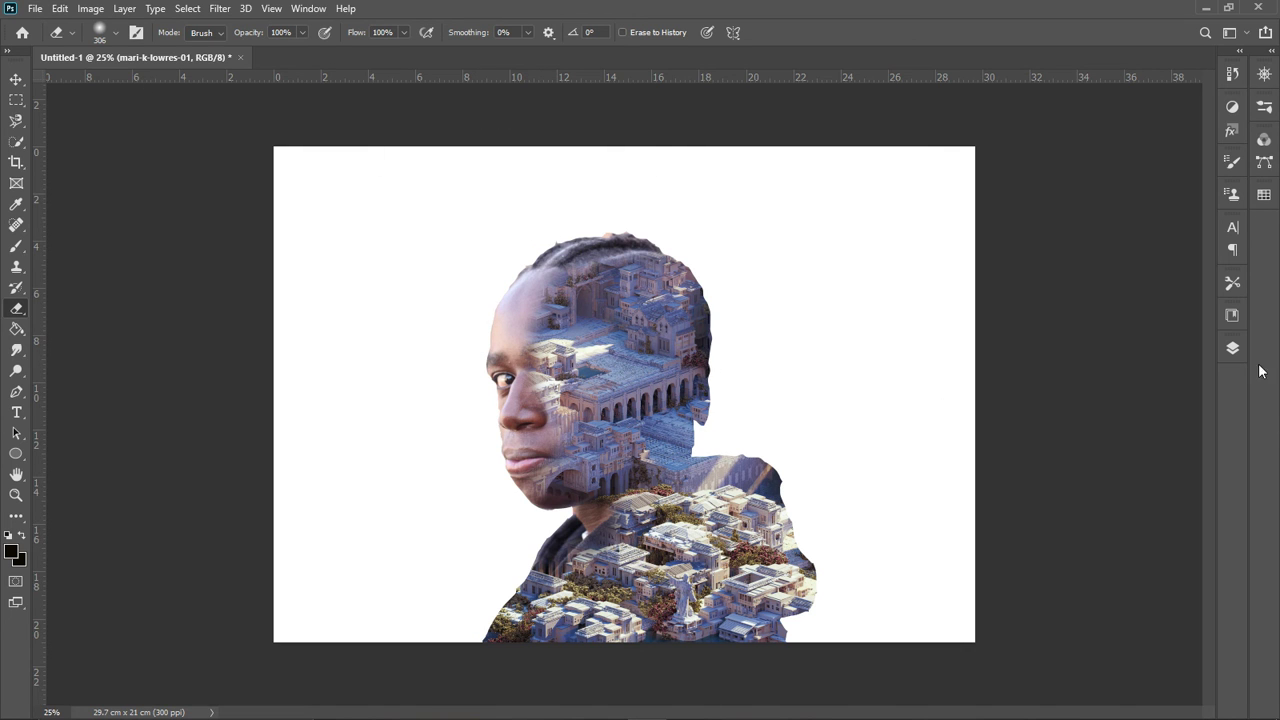
- Fill the Layer 0 background with the black foreground color using the Paint Bucket tool
{"action": "left_click", "coordinate": [1233, 348]}
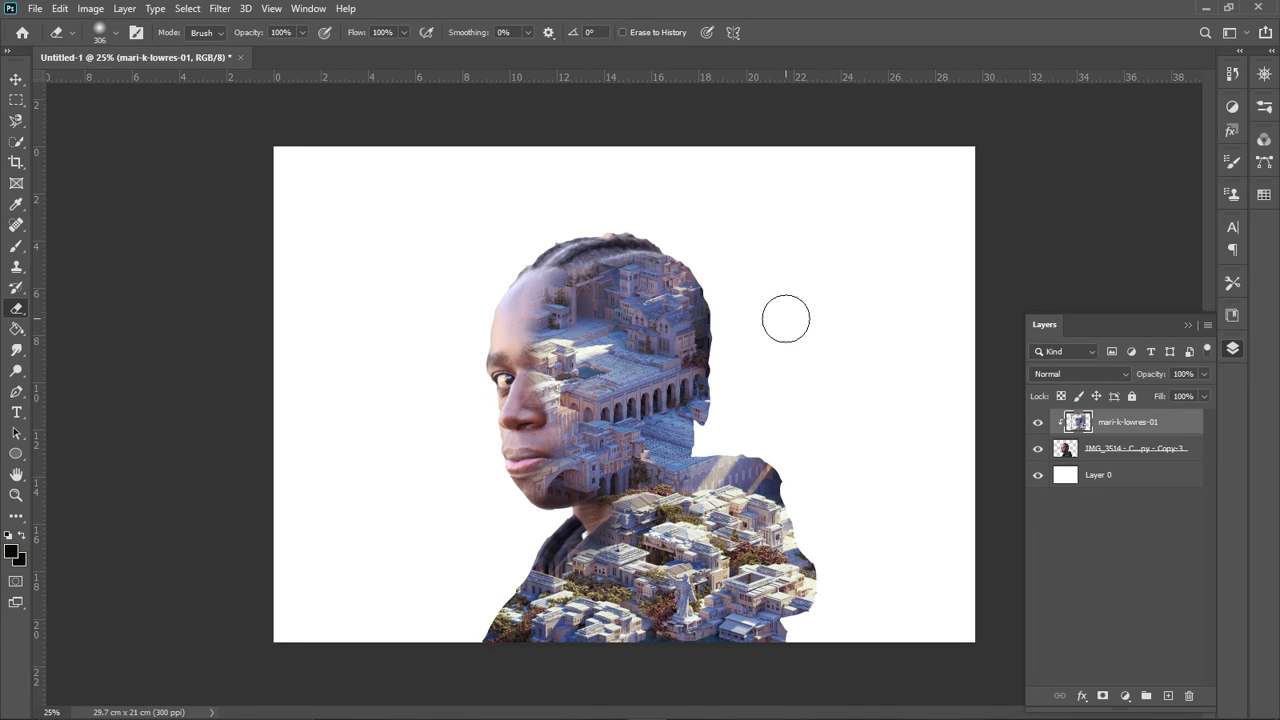
{"action": "left_click", "coordinate": [1074, 483]}
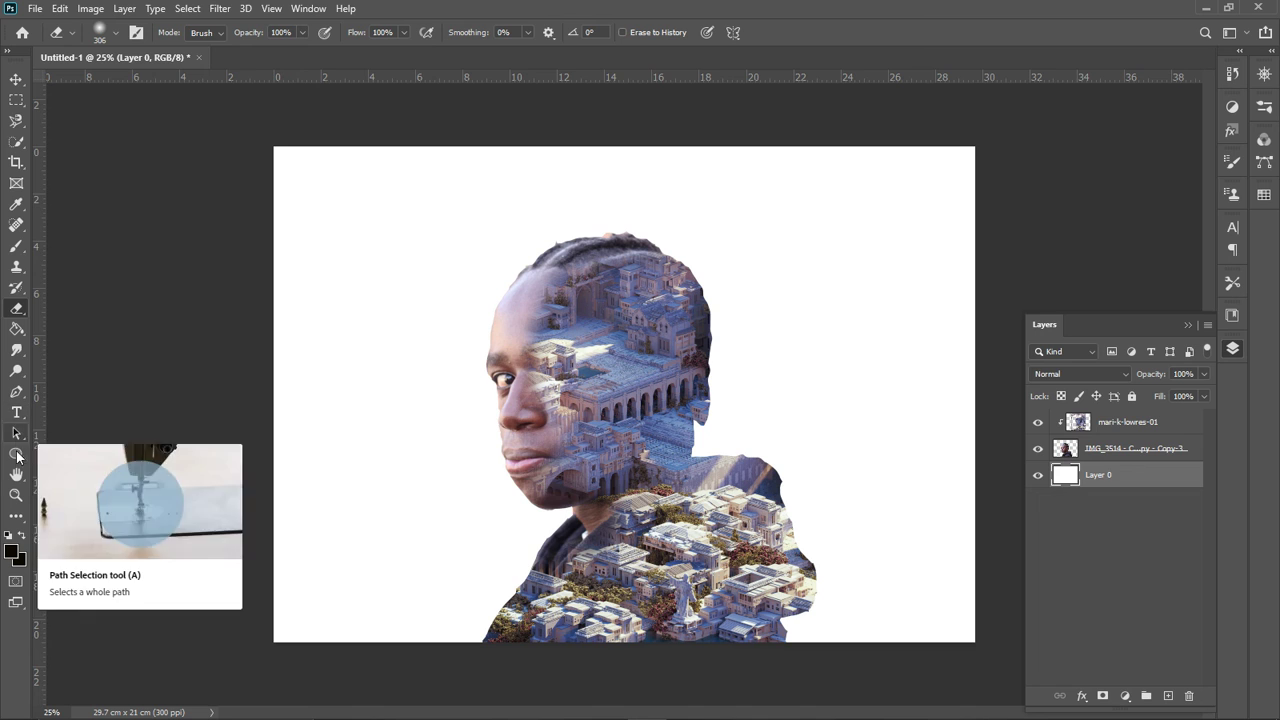
{"action": "left_click", "coordinate": [16, 325]}
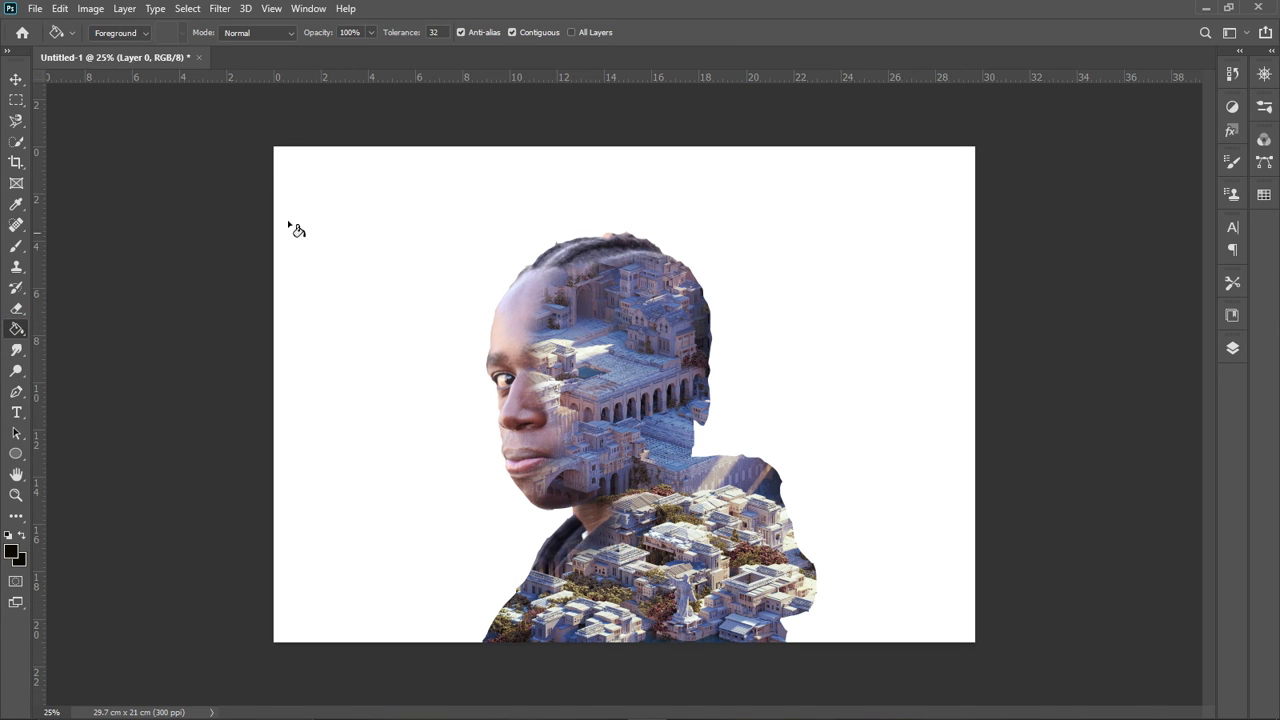
{"action": "left_click", "coordinate": [388, 246]}
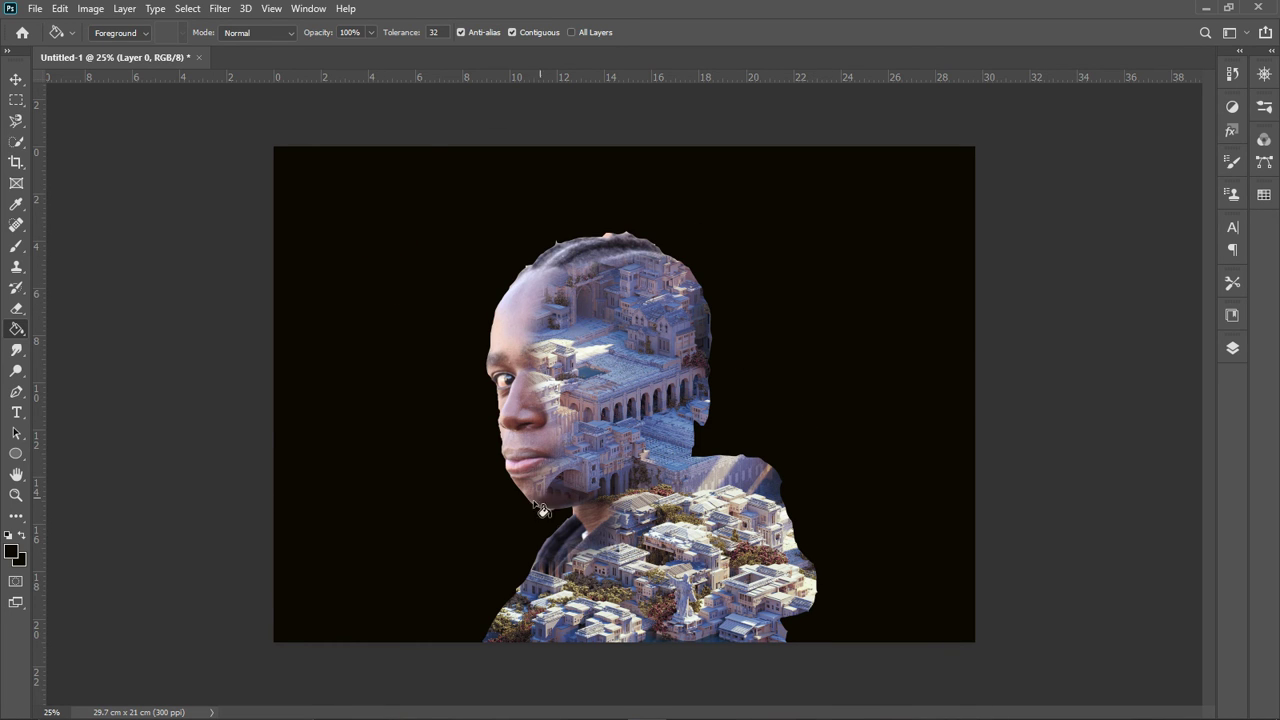
- Set the foreground color to beige #cbbba1 and fill the Layer 0 background with it
{"action": "left_click", "coordinate": [12, 551]}
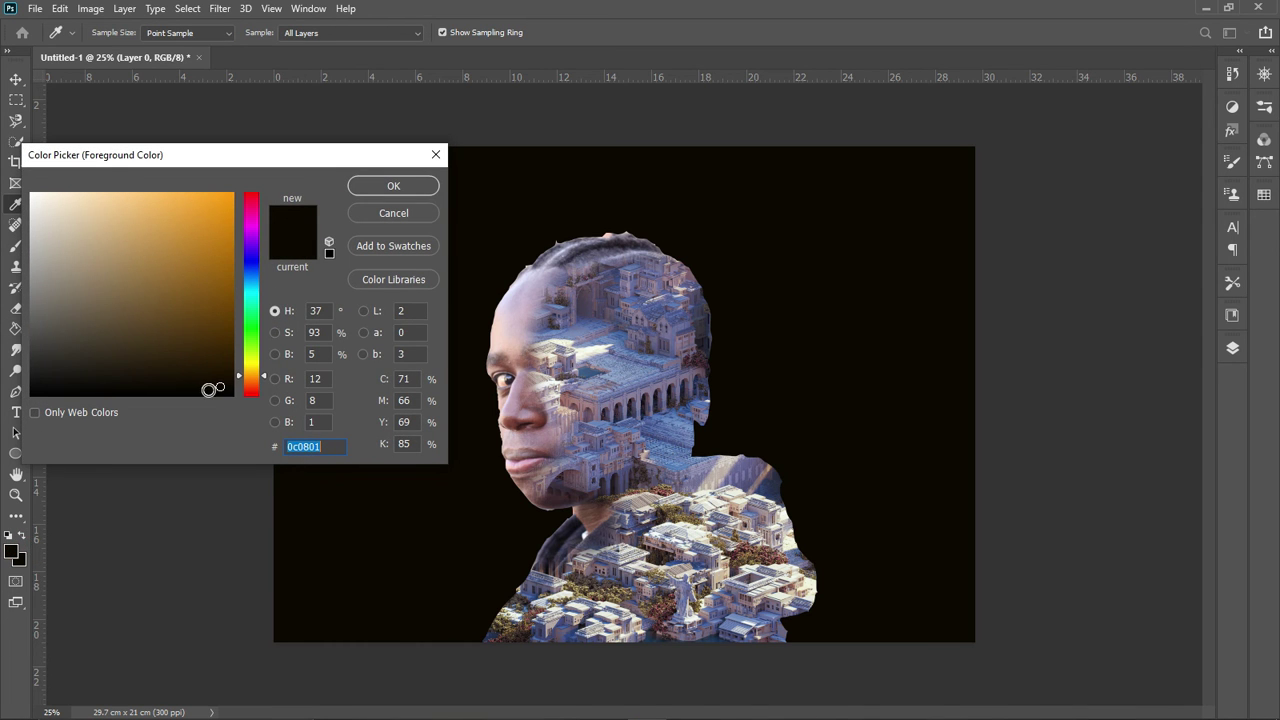
{"action": "left_click_drag", "start_coordinate": [209, 389], "coordinate": [72, 234]}
{"action": "left_click", "coordinate": [394, 187]}
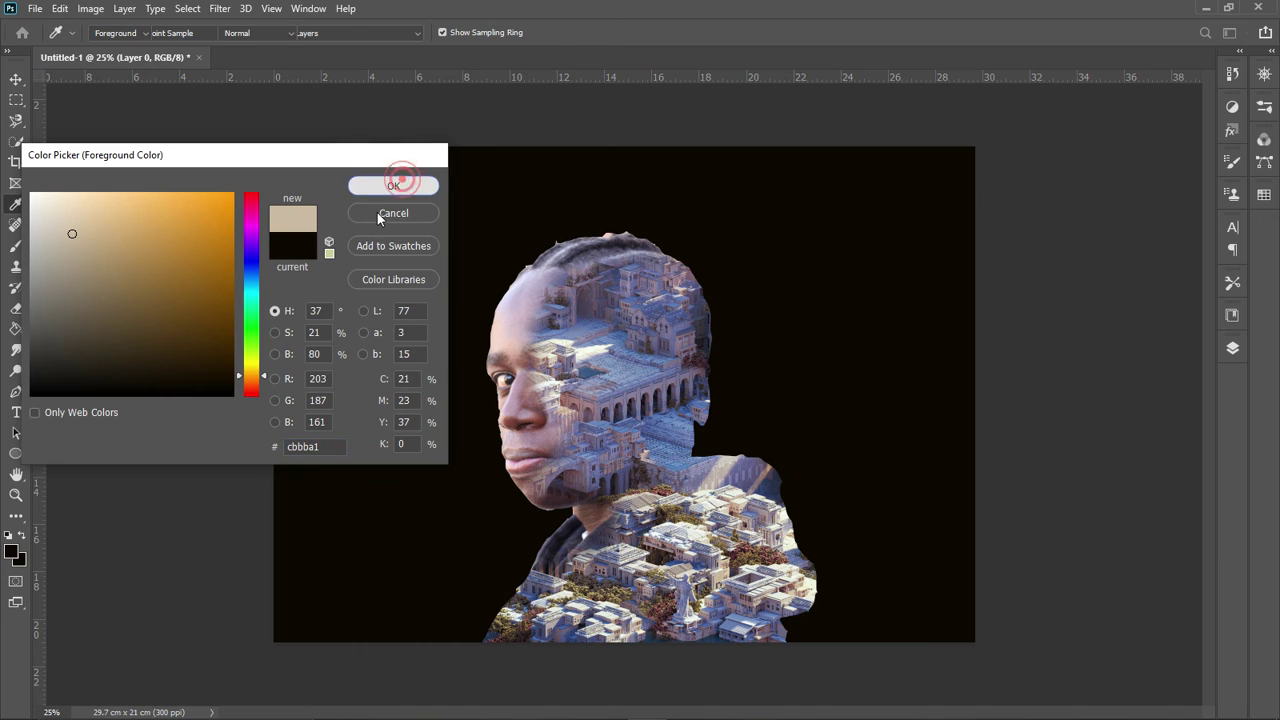
{"action": "key", "text": "g"}
{"action": "left_click", "coordinate": [330, 220]}
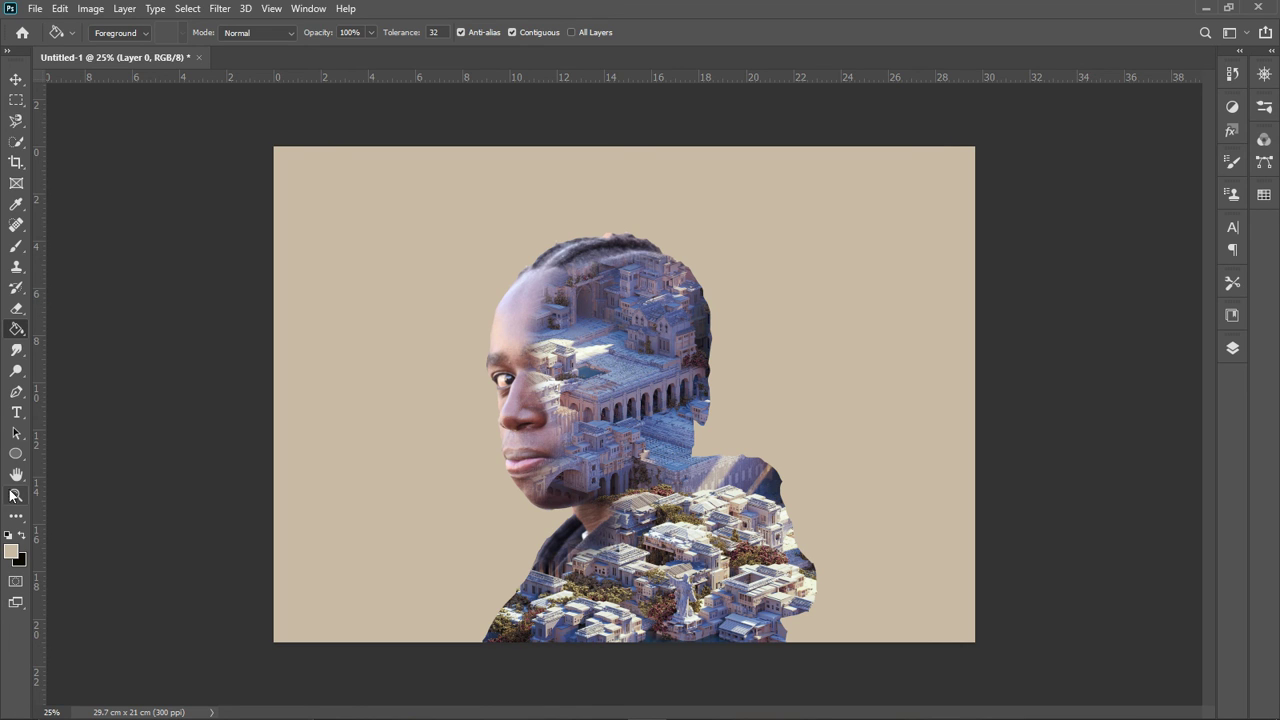
- Draw a rectangle shape about 3452 × 2416 px just inside the canvas edges and move its layer to the top of the stack
{"action": "left_click", "coordinate": [17, 451]}
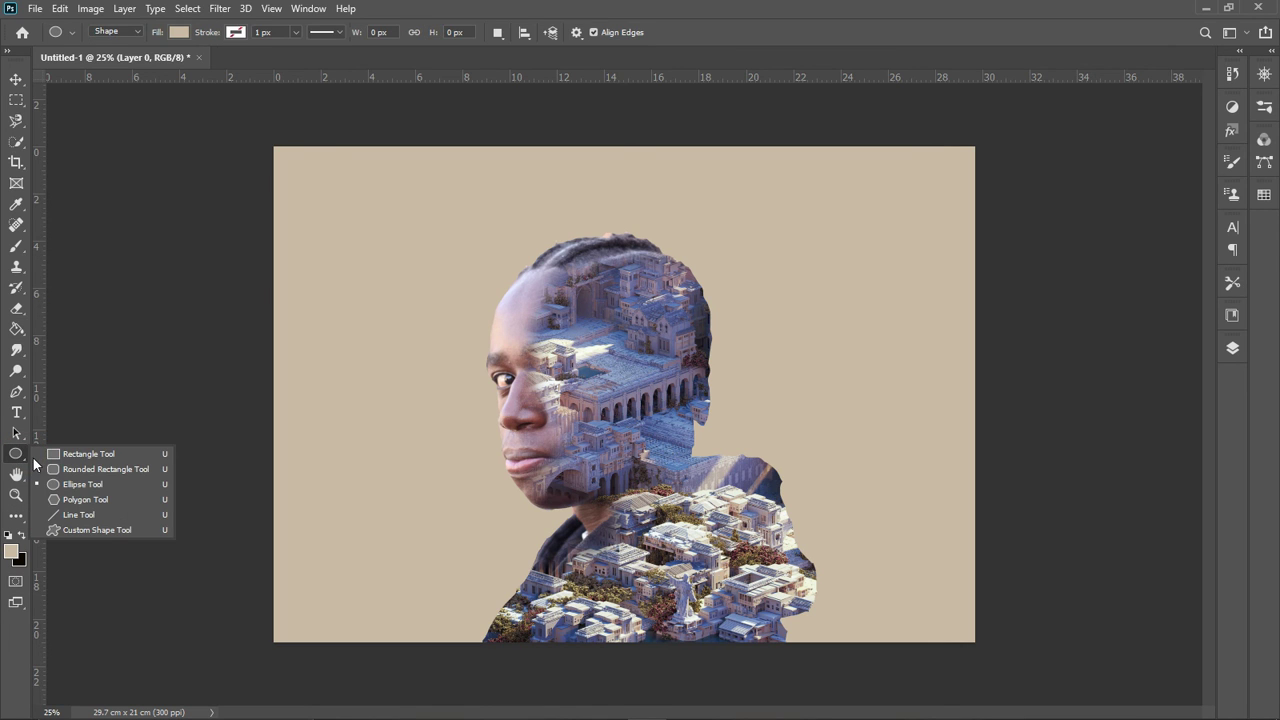
{"action": "left_click", "coordinate": [67, 455]}
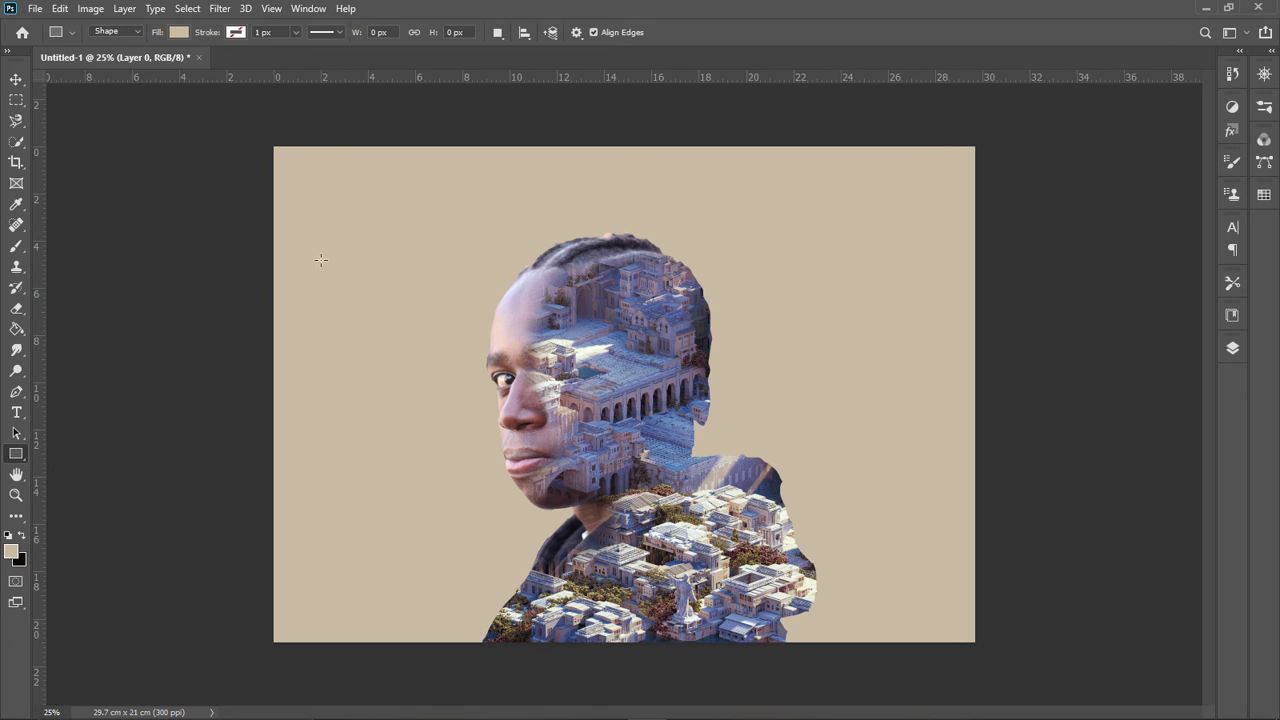
{"action": "left_click_drag", "start_coordinate": [279, 151], "coordinate": [970, 634]}
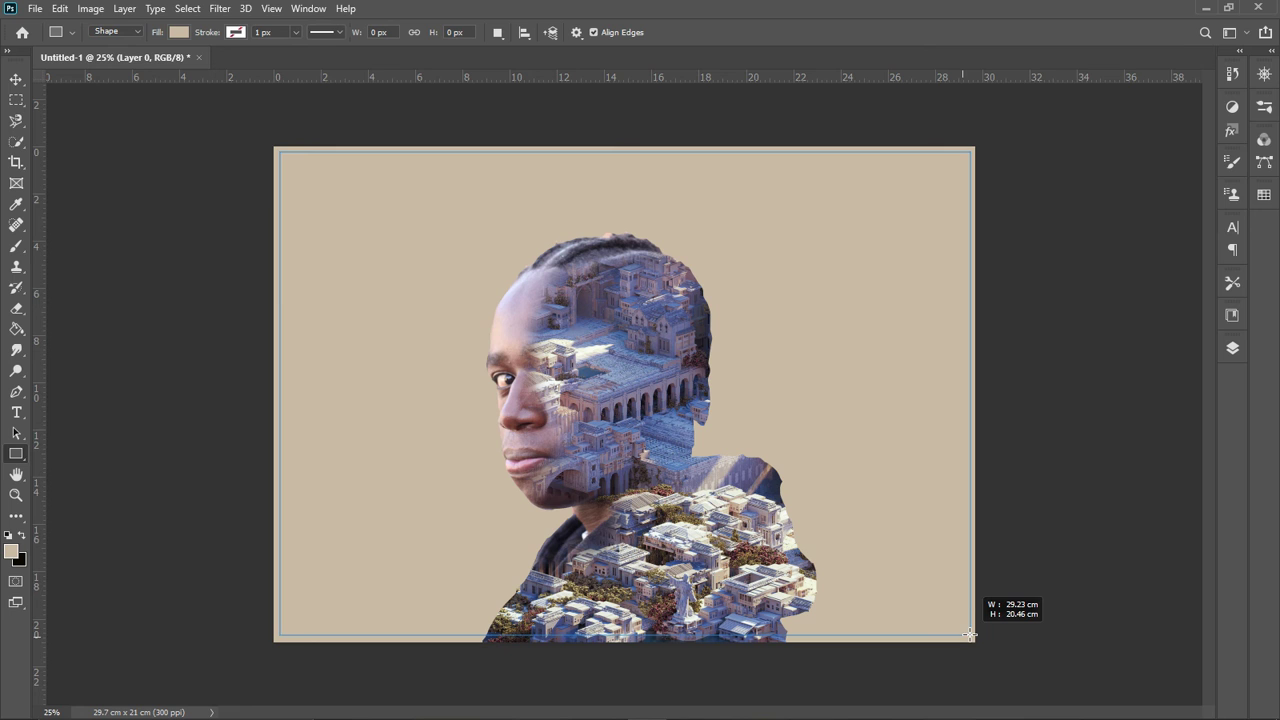
{"action": "left_click_drag", "start_coordinate": [970, 634], "coordinate": [970, 634]}
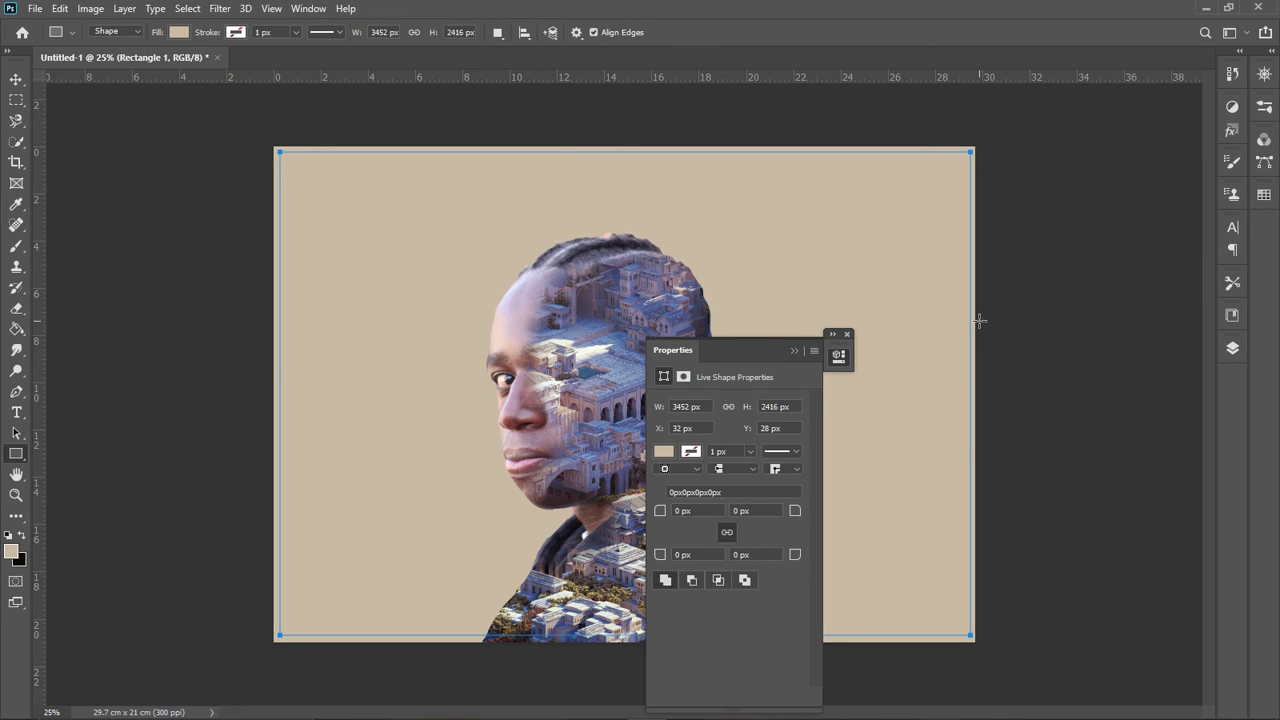
{"action": "left_click", "coordinate": [1231, 349]}
{"action": "left_click_drag", "start_coordinate": [1104, 478], "coordinate": [1095, 415]}
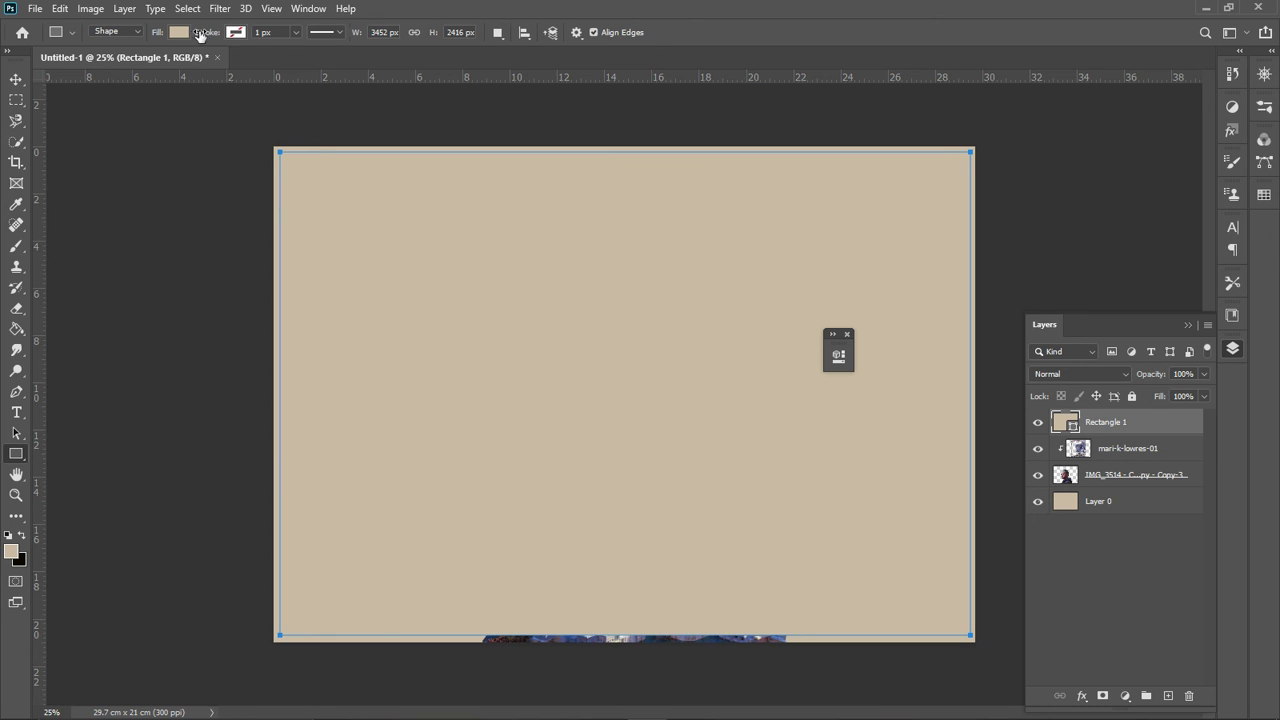
- Give the rectangle no fill and a black stroke 12.87 px wide
{"action": "left_click", "coordinate": [236, 33]}
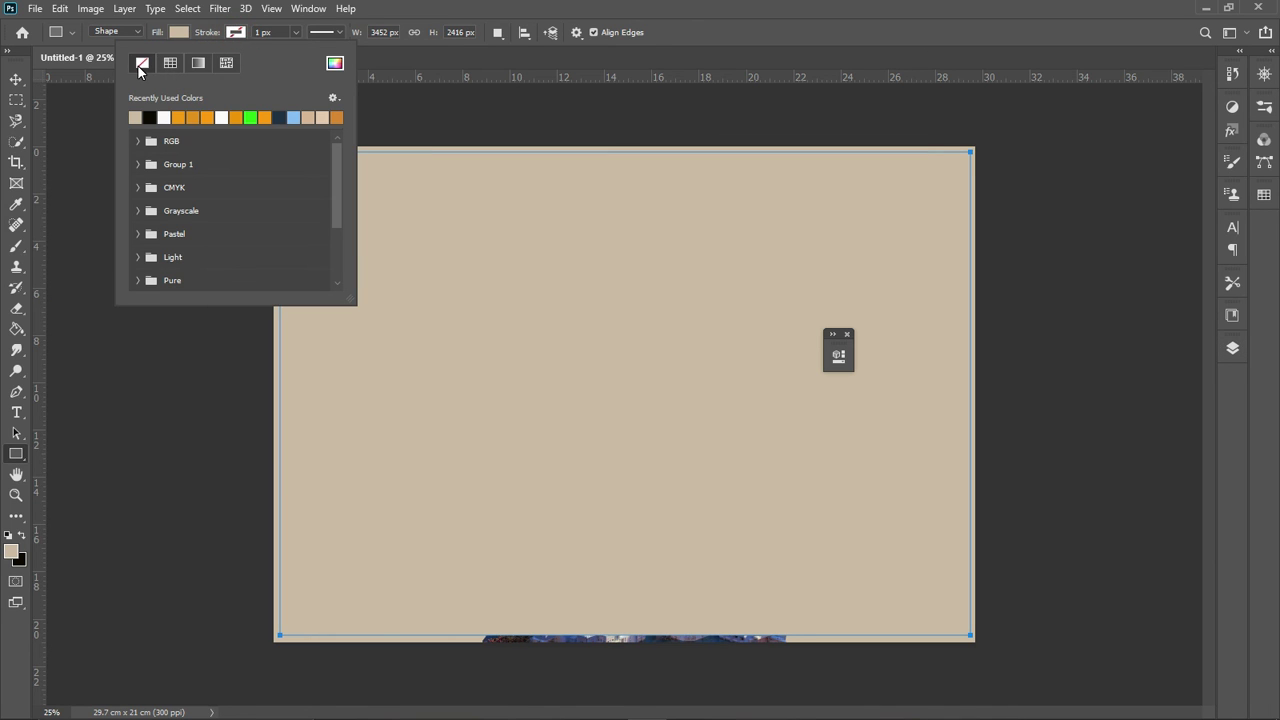
{"action": "left_click", "coordinate": [180, 33]}
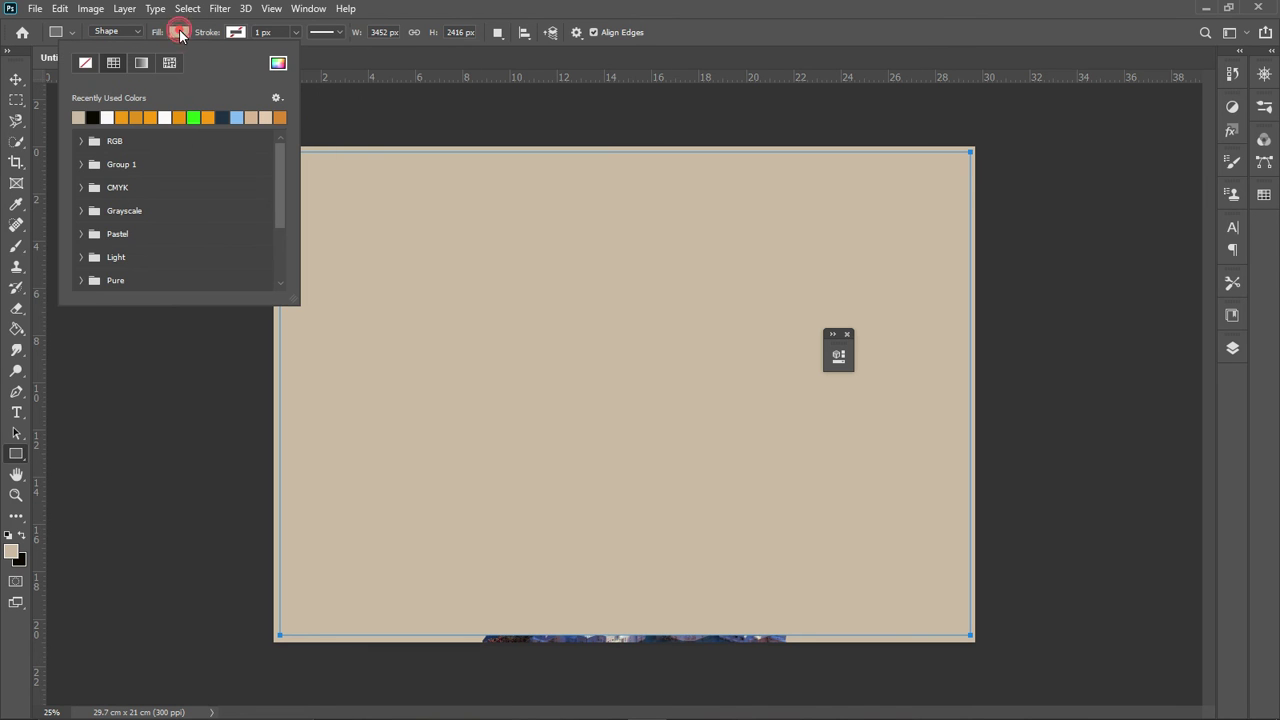
{"action": "left_click", "coordinate": [85, 64]}
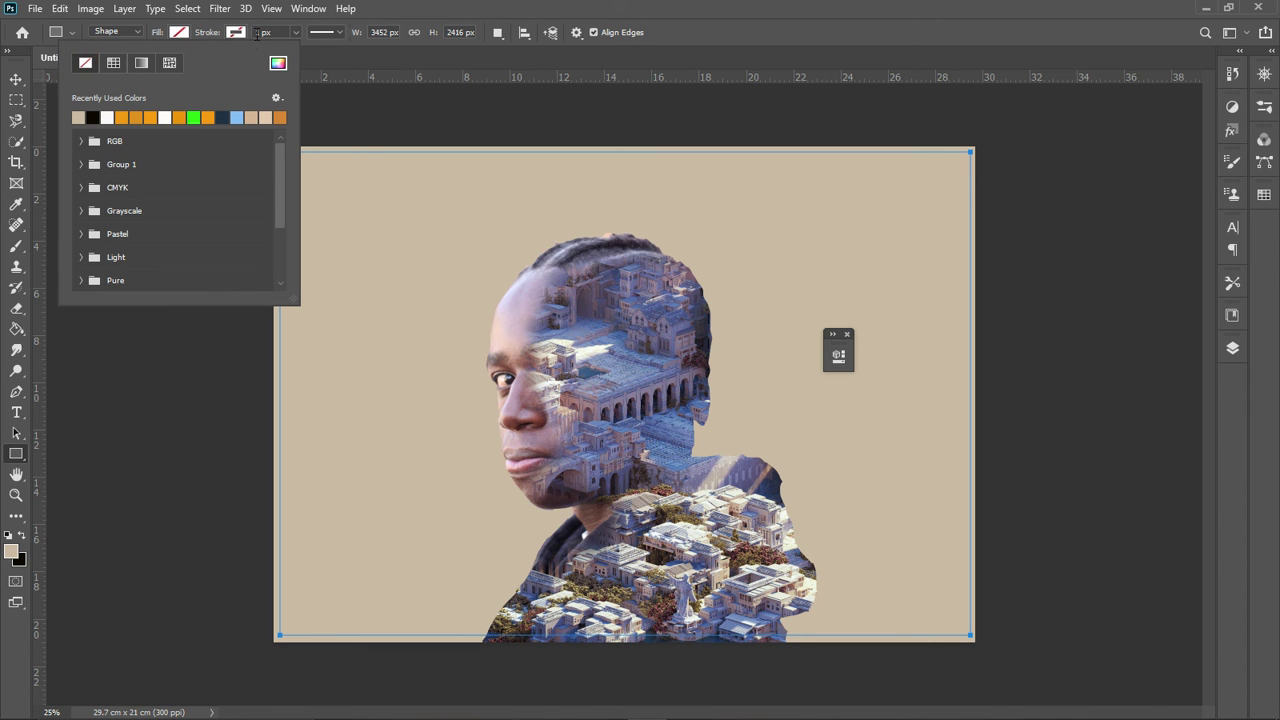
{"action": "left_click", "coordinate": [296, 33]}
{"action": "mouse_move", "coordinate": [297, 53]}
{"action": "left_mouse_down"}
{"action": "mouse_move", "coordinate": [312, 55]}
{"action": "mouse_move", "coordinate": [299, 56]}
{"action": "left_mouse_up"}
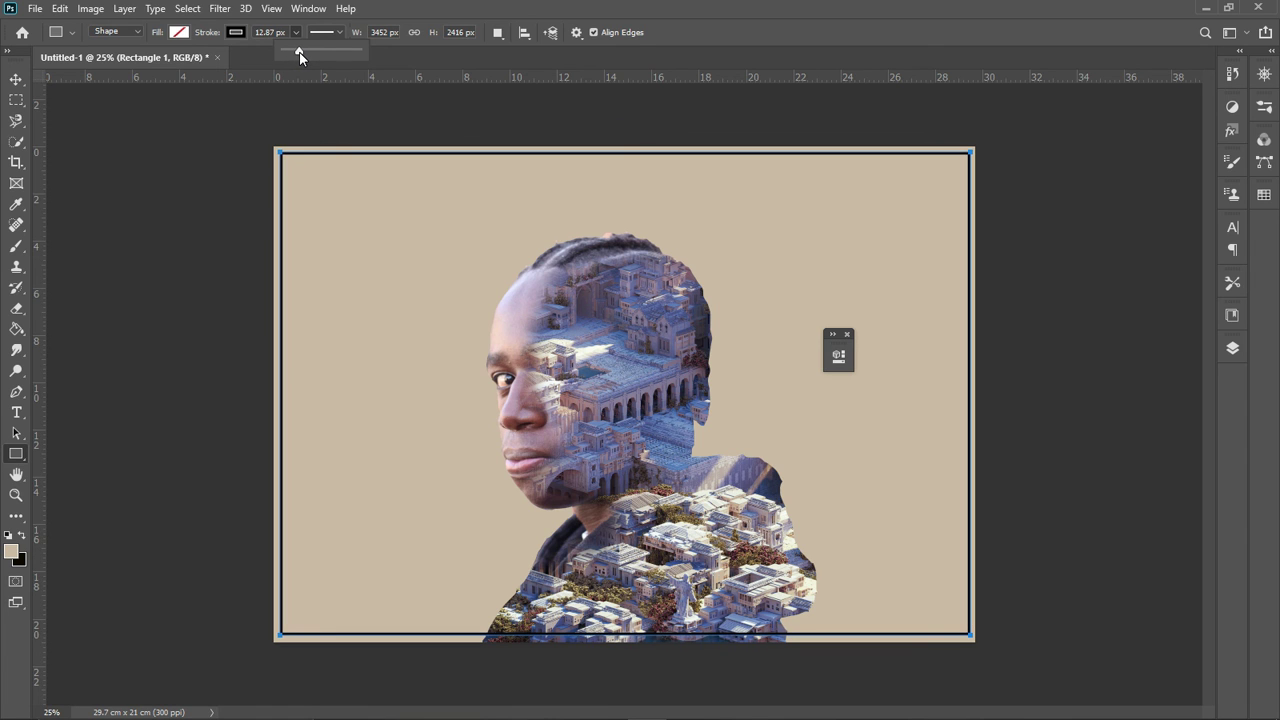
{"action": "left_click", "coordinate": [357, 120]}
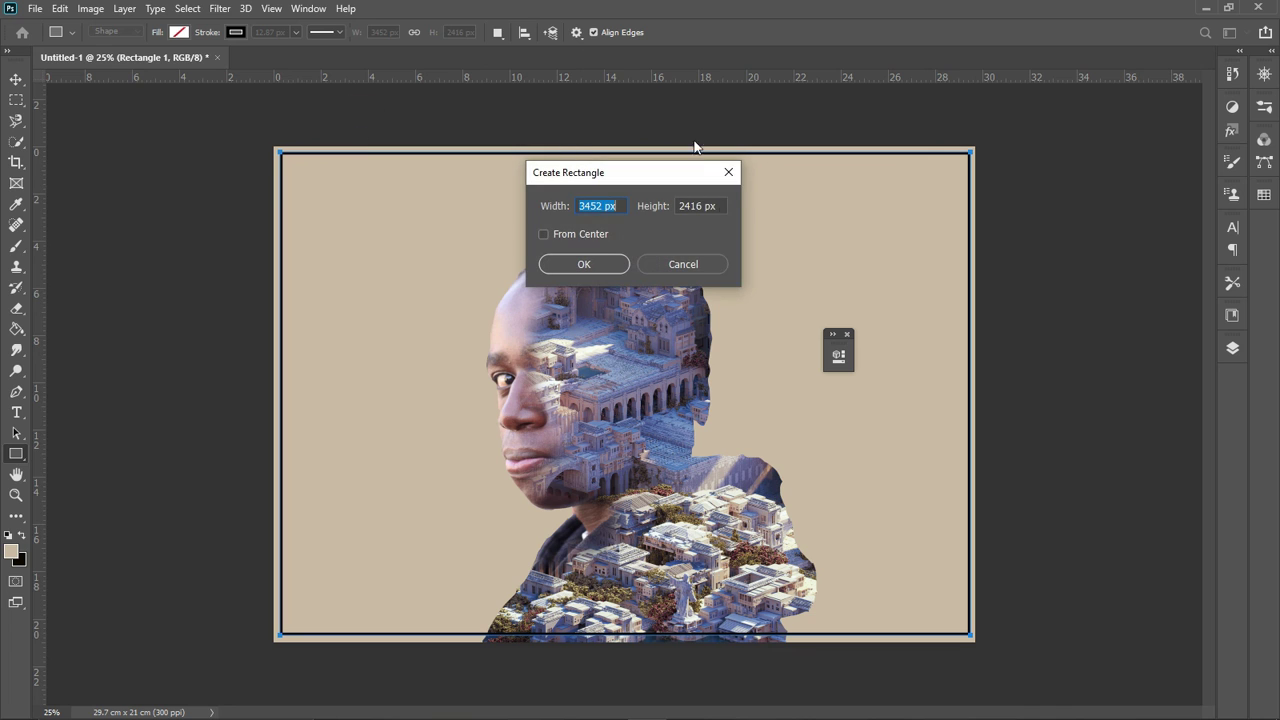
{"action": "left_click", "coordinate": [737, 166]}
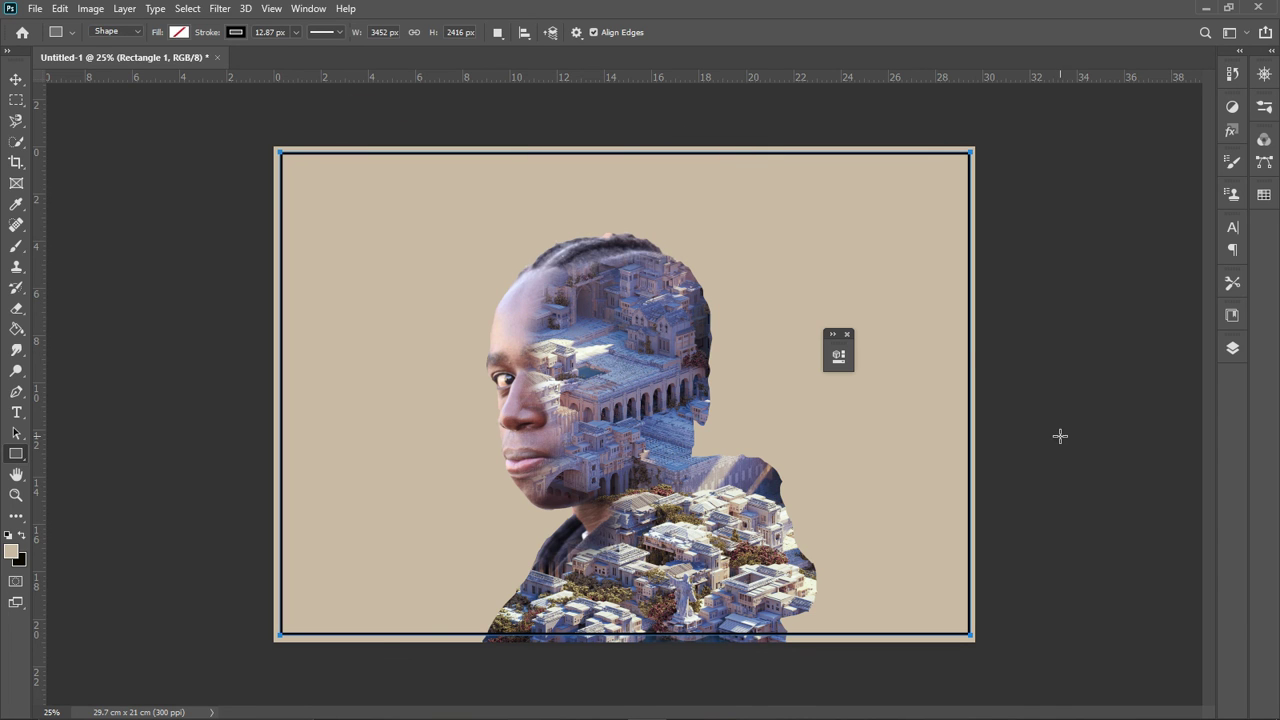
{"action": "left_click", "coordinate": [846, 333]}
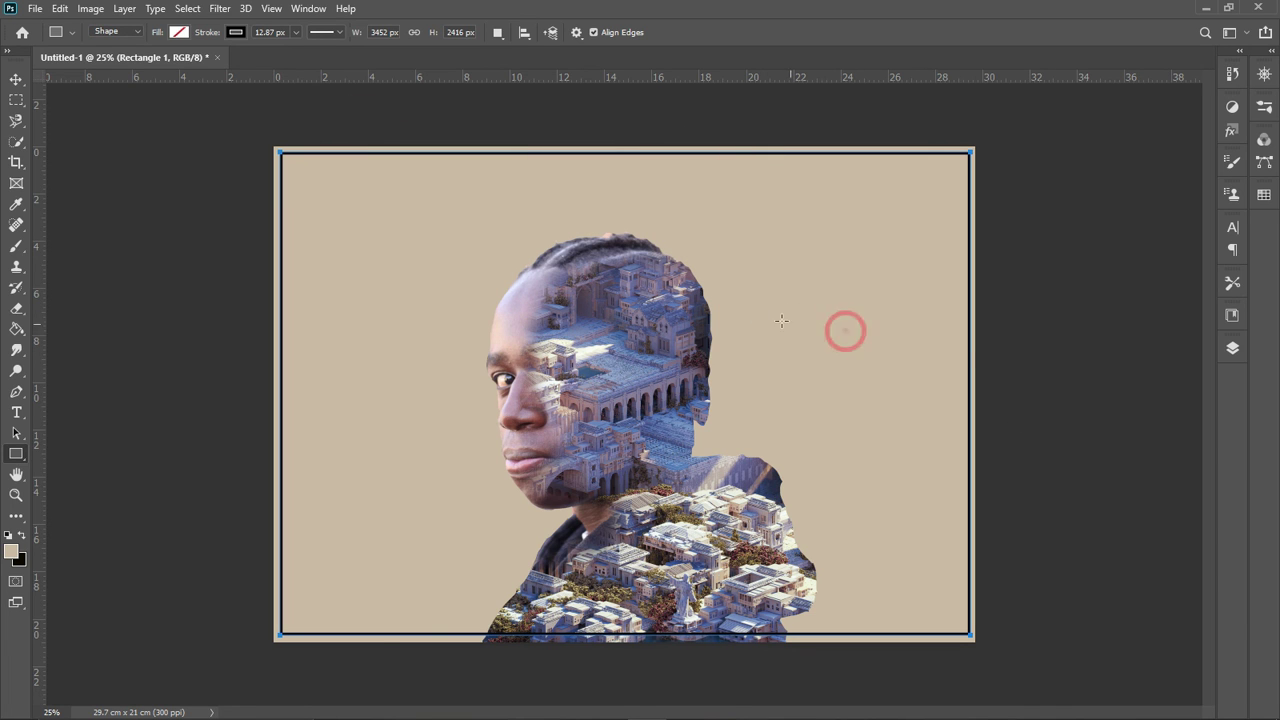
- Nudge the rectangle frame slightly downward with the Move tool to center it on the canvas
{"action": "left_click", "coordinate": [16, 79]}
{"action": "left_click", "coordinate": [1232, 347]}
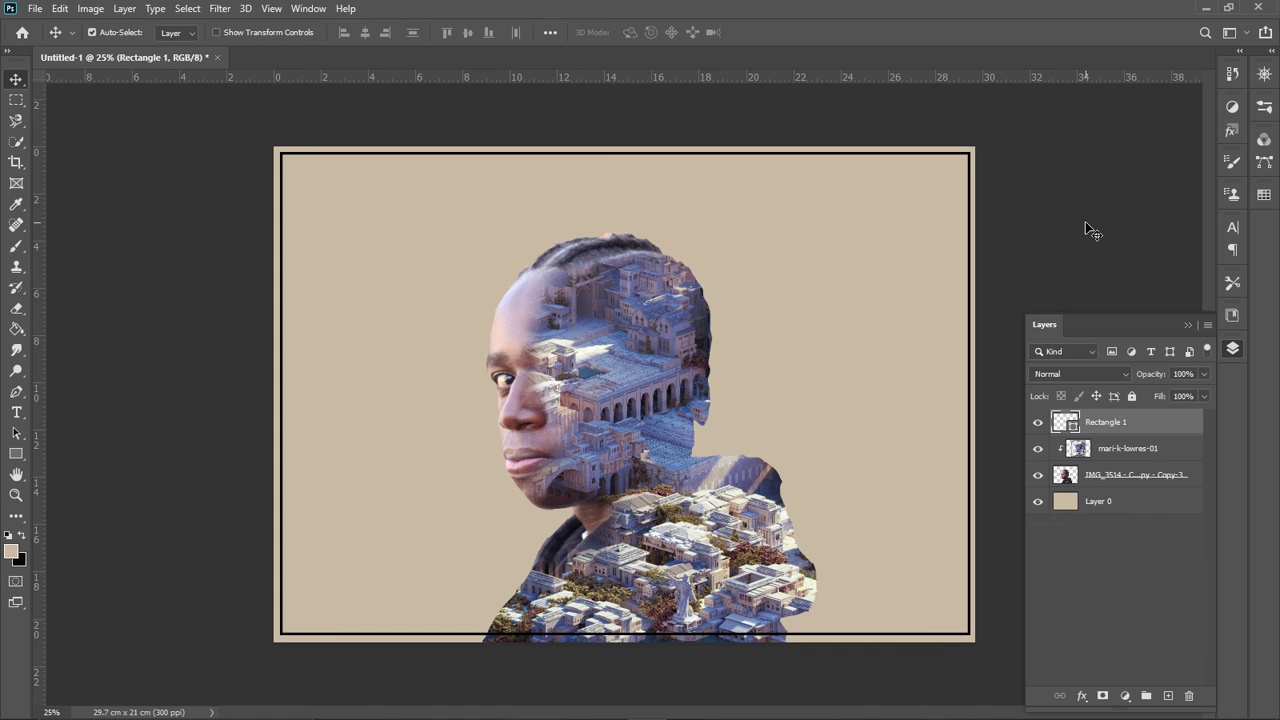
{"action": "key", "text": "Down"}
{"action": "key", "text": "Down"}
{"action": "key", "text": "Down"}
{"action": "key", "text": "Down"}
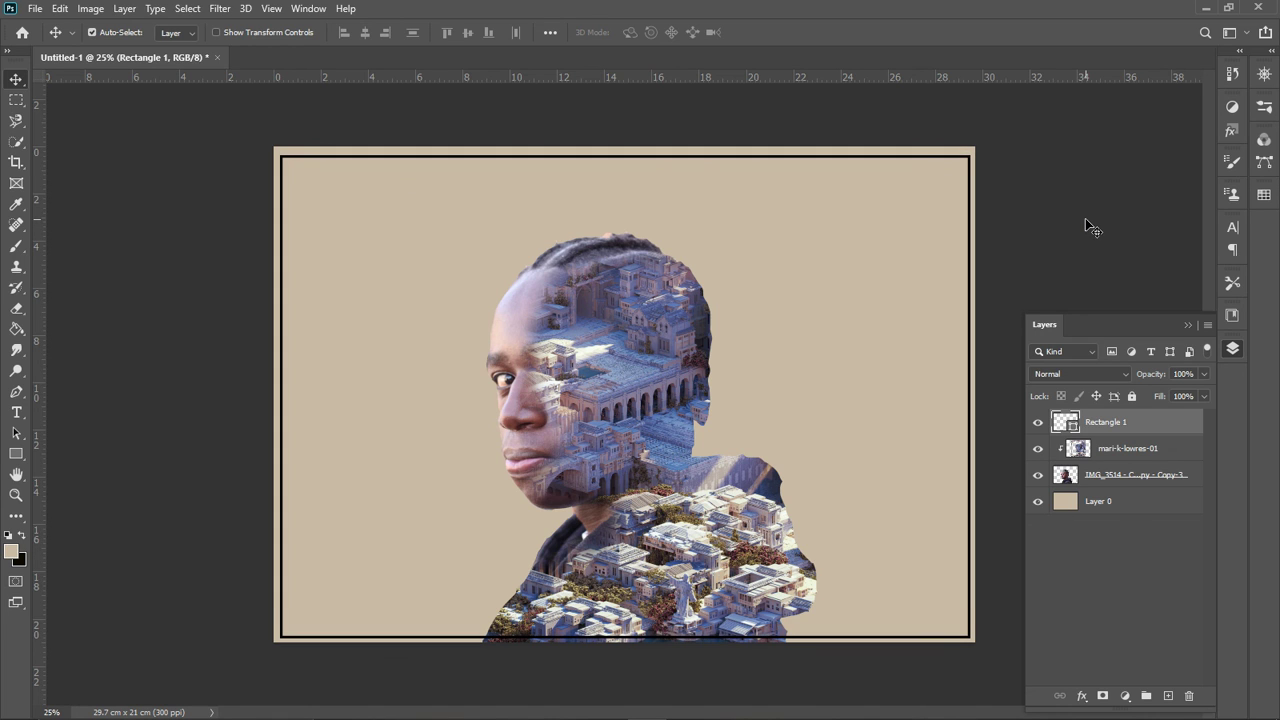
{"action": "key", "text": "Up"}
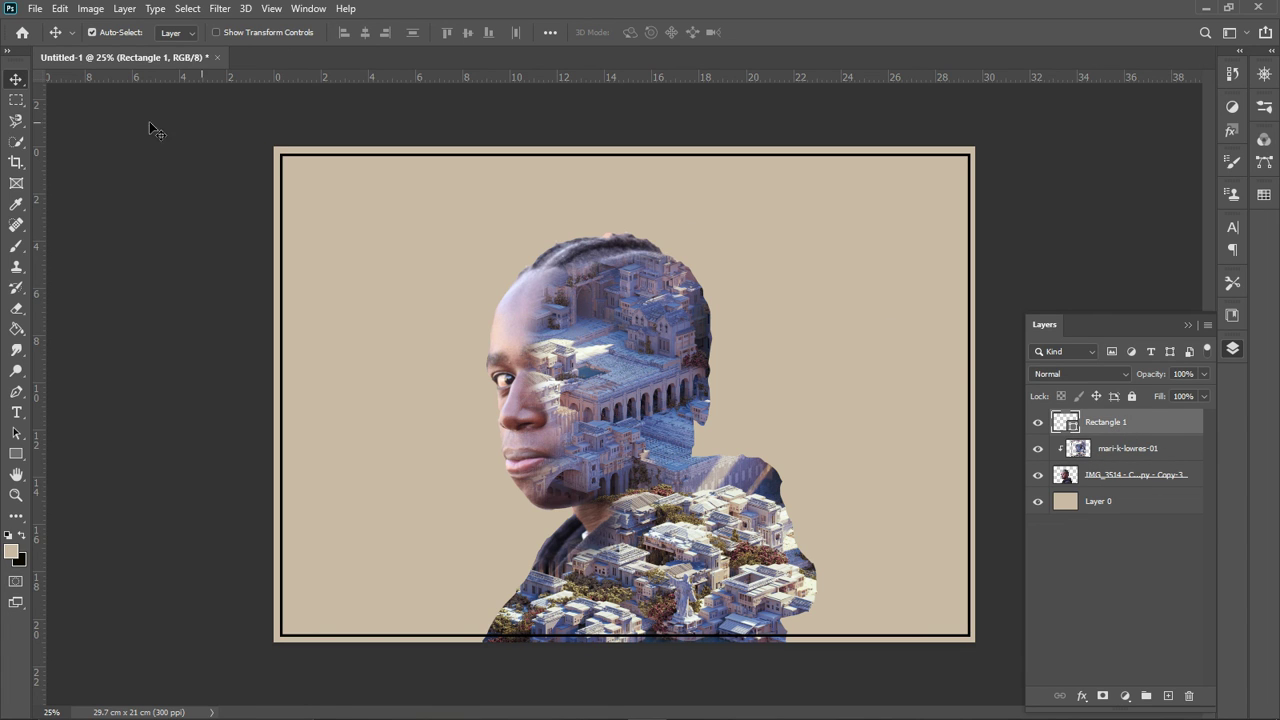
{"action": "left_click", "coordinate": [40, 12]}
{"action": "left_click", "coordinate": [40, 12]}
{"action": "left_click", "coordinate": [62, 9]}
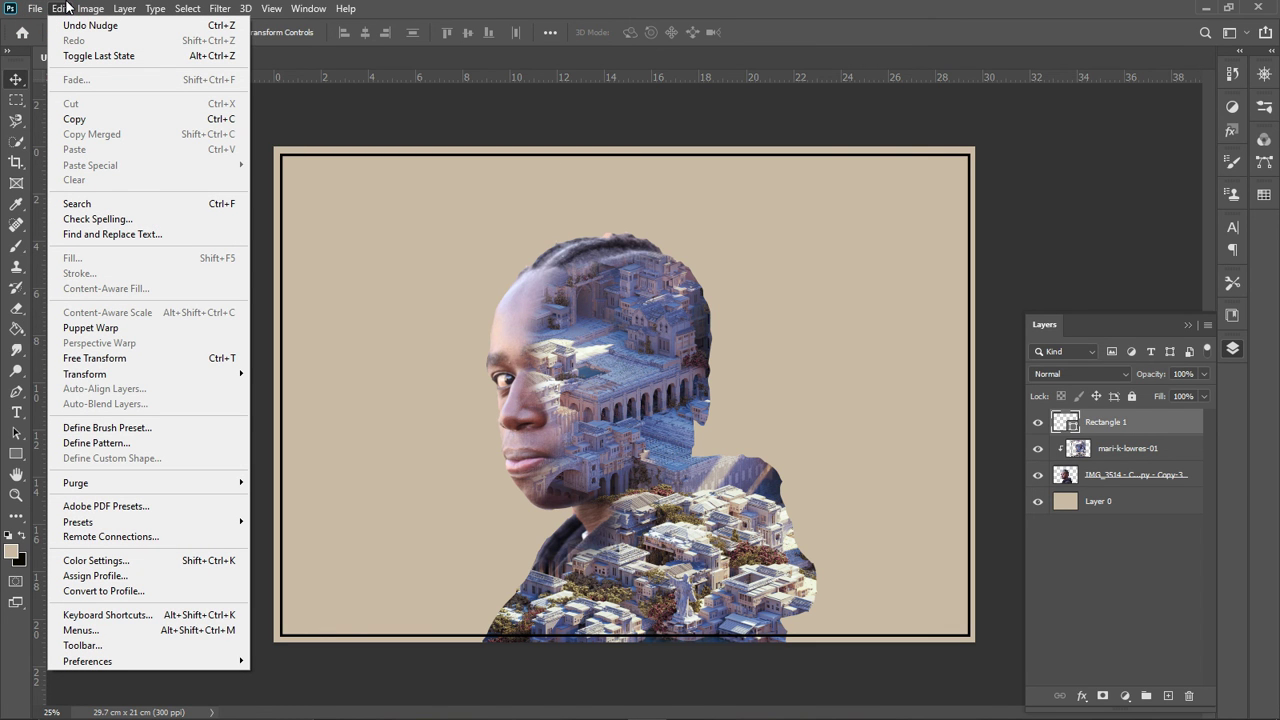
{"action": "left_click", "coordinate": [66, 8]}
{"action": "left_click", "coordinate": [80, 10]}
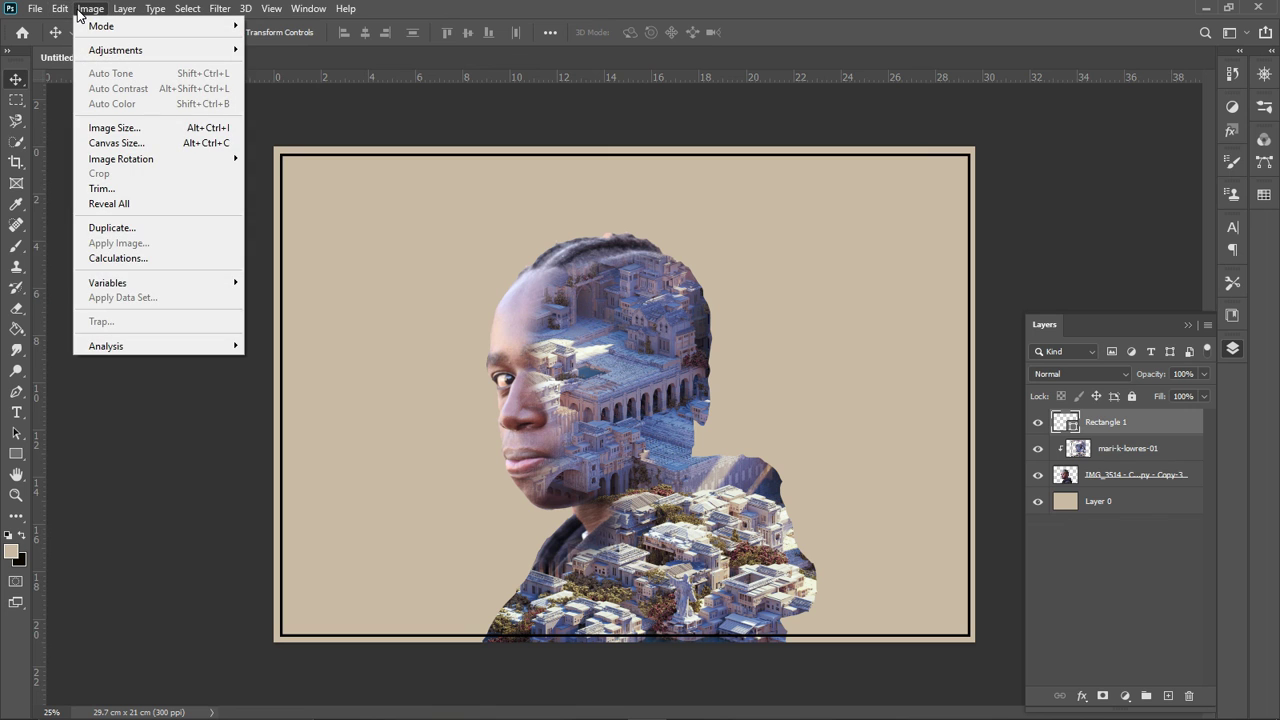
- Flatten the frame, city image, portrait and beige background layers into a single image
{"action": "left_click", "coordinate": [422, 125]}
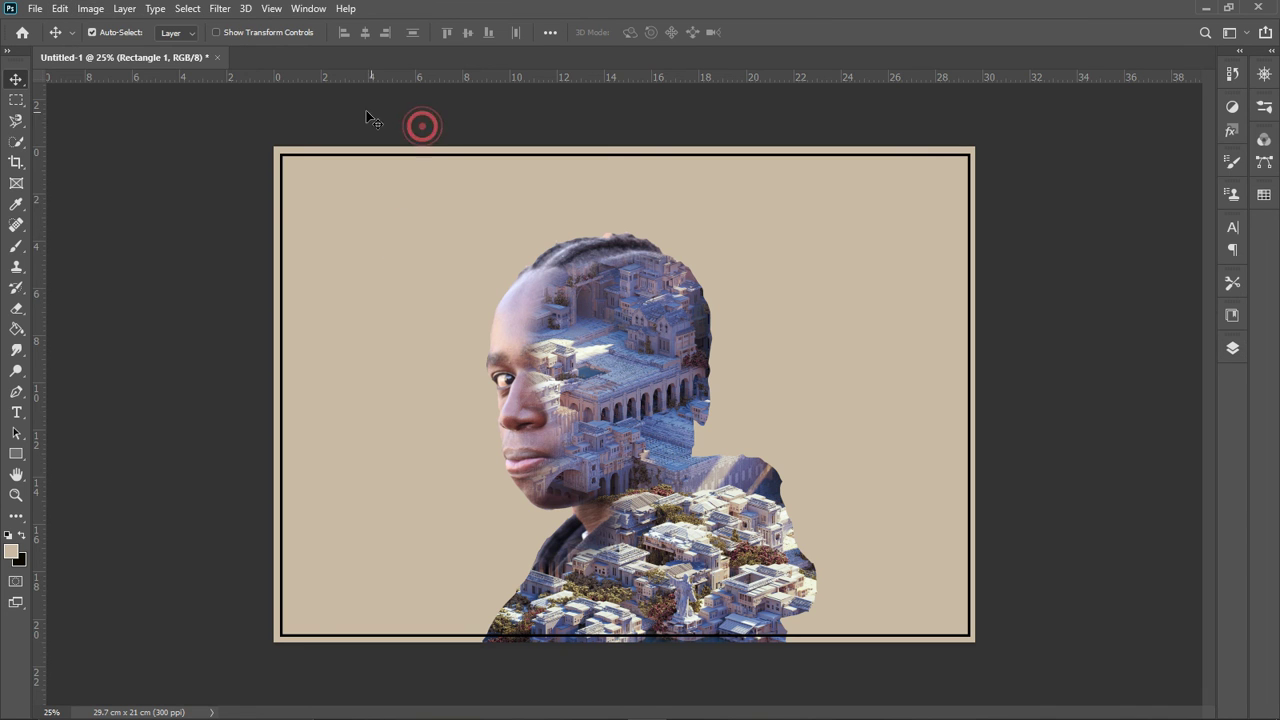
{"action": "left_click", "coordinate": [122, 9]}
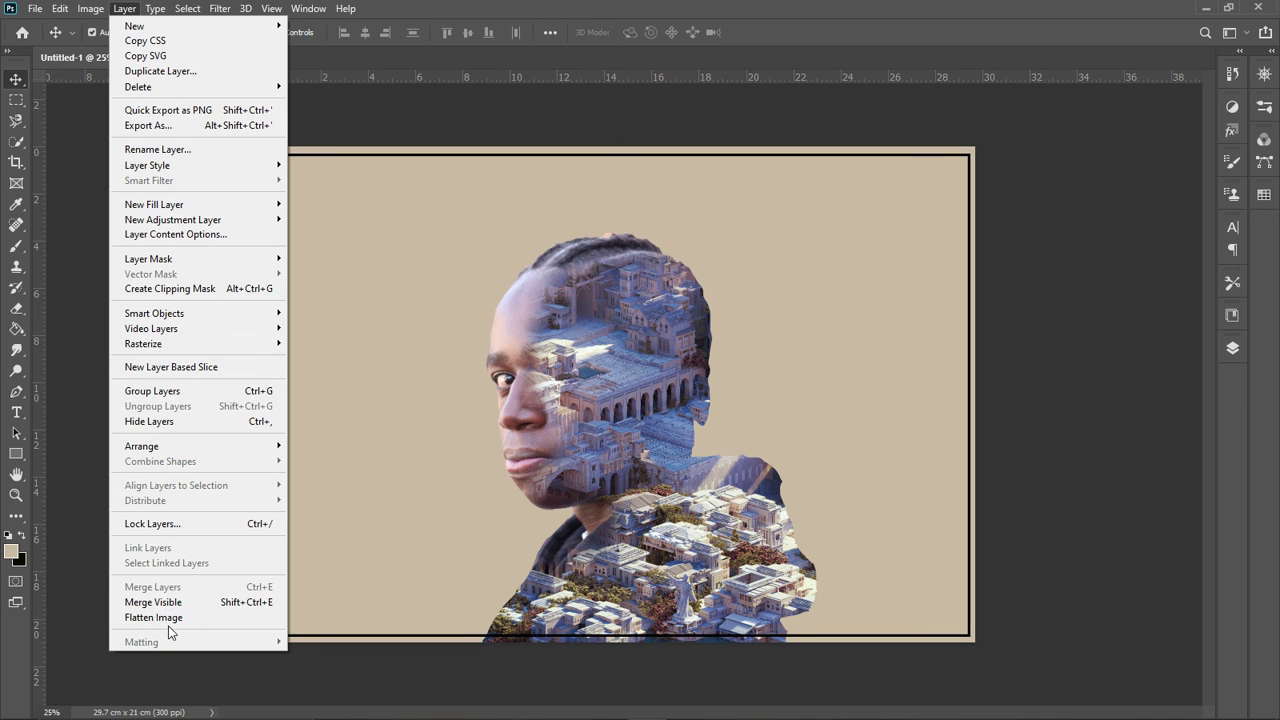
{"action": "left_click", "coordinate": [1230, 350]}
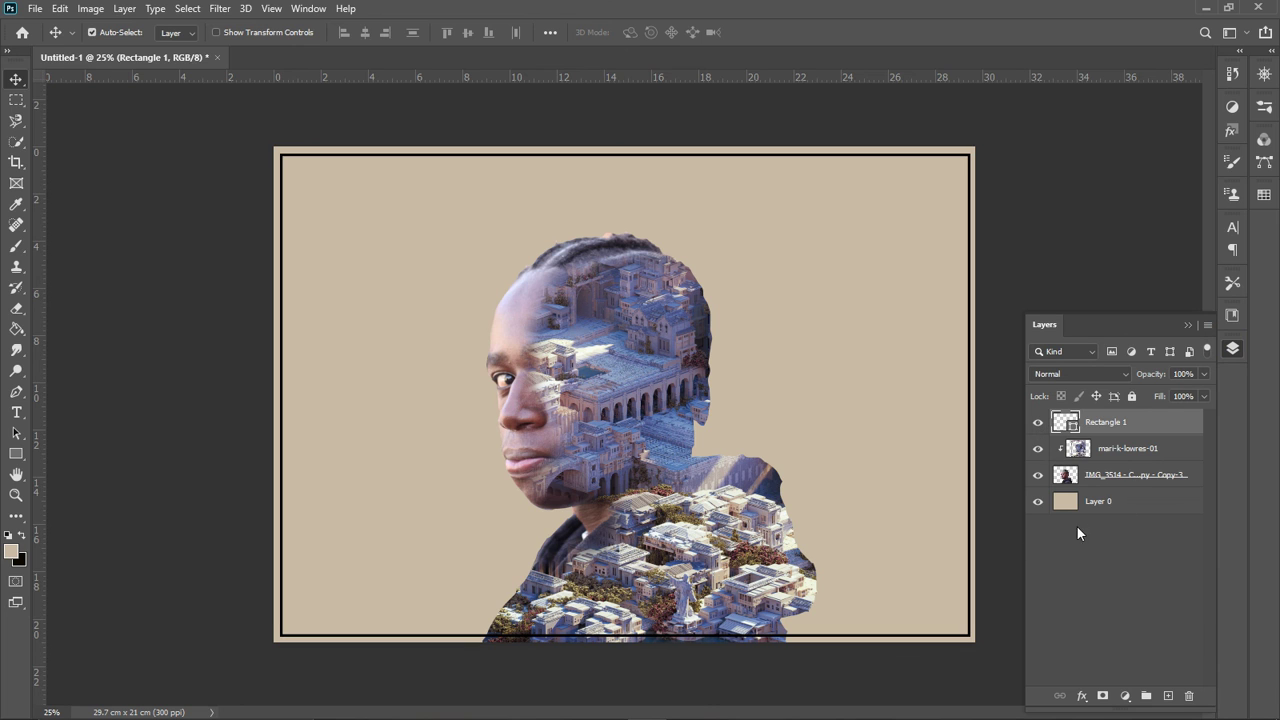
{"action": "left_click", "coordinate": [118, 8]}
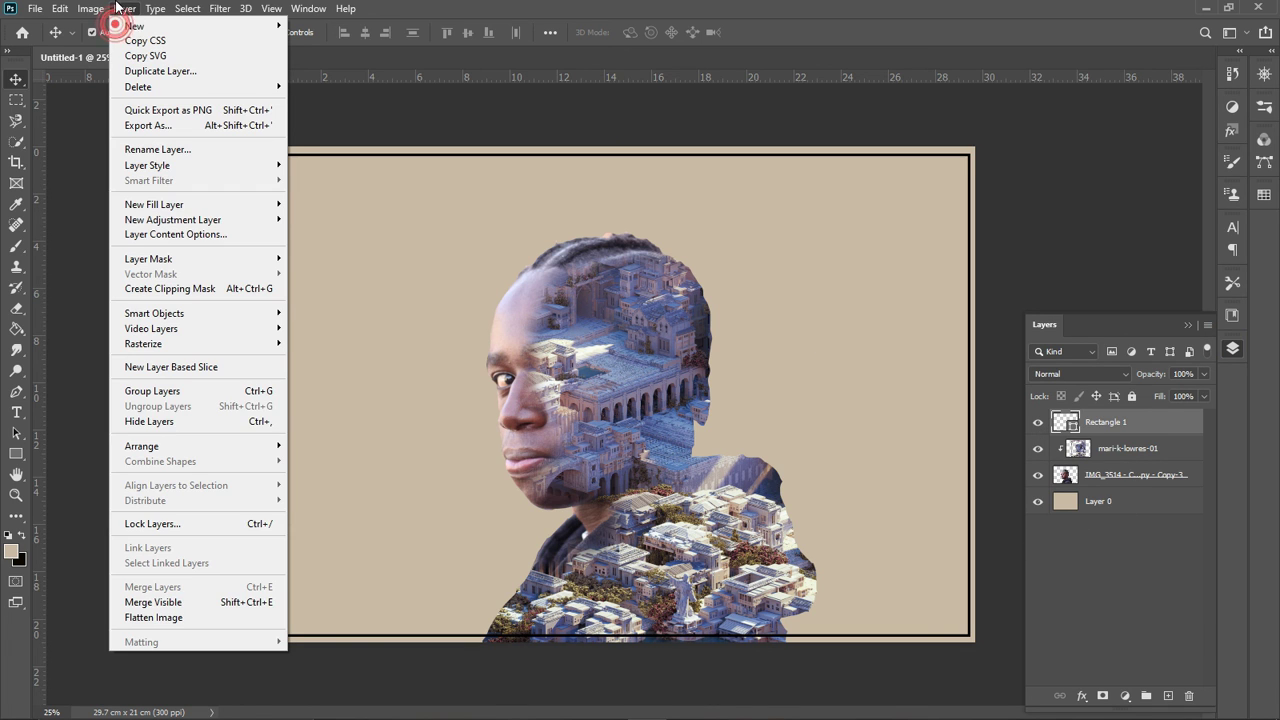
{"action": "left_click", "coordinate": [178, 620]}
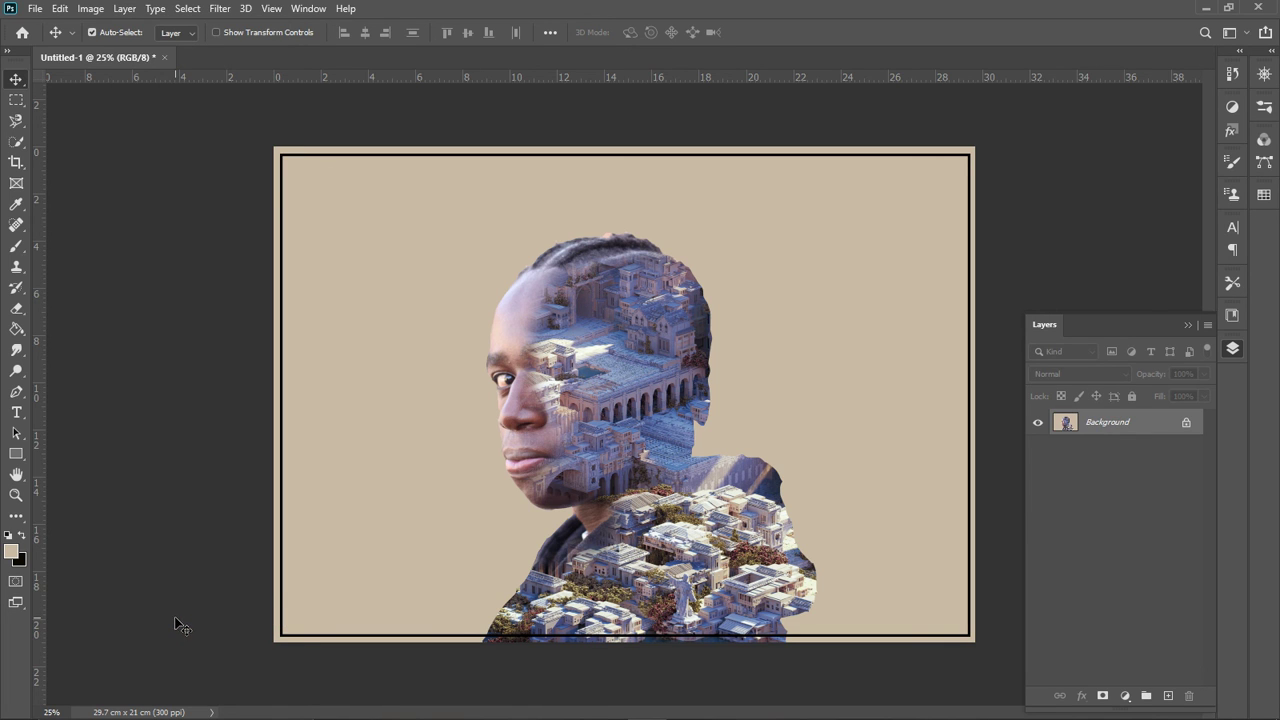
- Unlock the flattened Background layer to make it a regular layer, leaving its layer style options unchanged
{"action": "left_click", "coordinate": [1188, 425]}
{"action": "double_click", "coordinate": [1140, 423]}
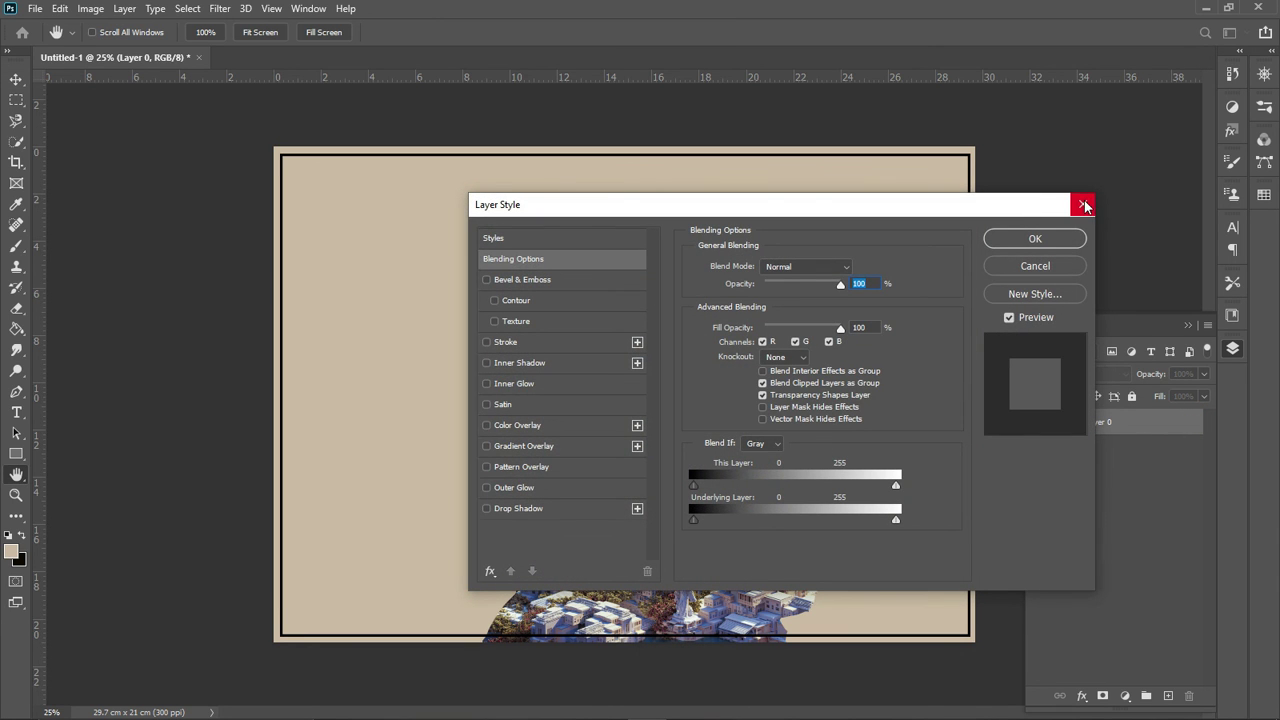
{"action": "left_click", "coordinate": [1083, 206]}
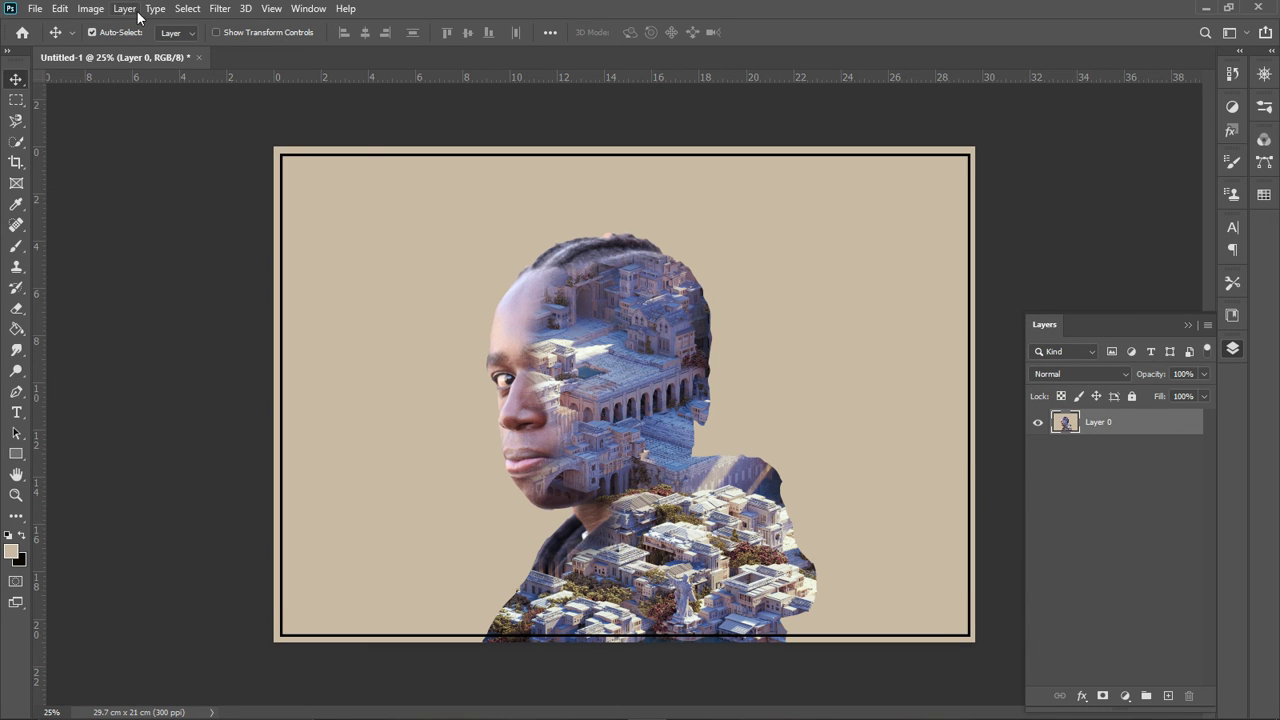
- Apply a Black & White adjustment to the flattened layer with Reds set to 57% and the other colors at their defaults
{"action": "left_click", "coordinate": [103, 12]}
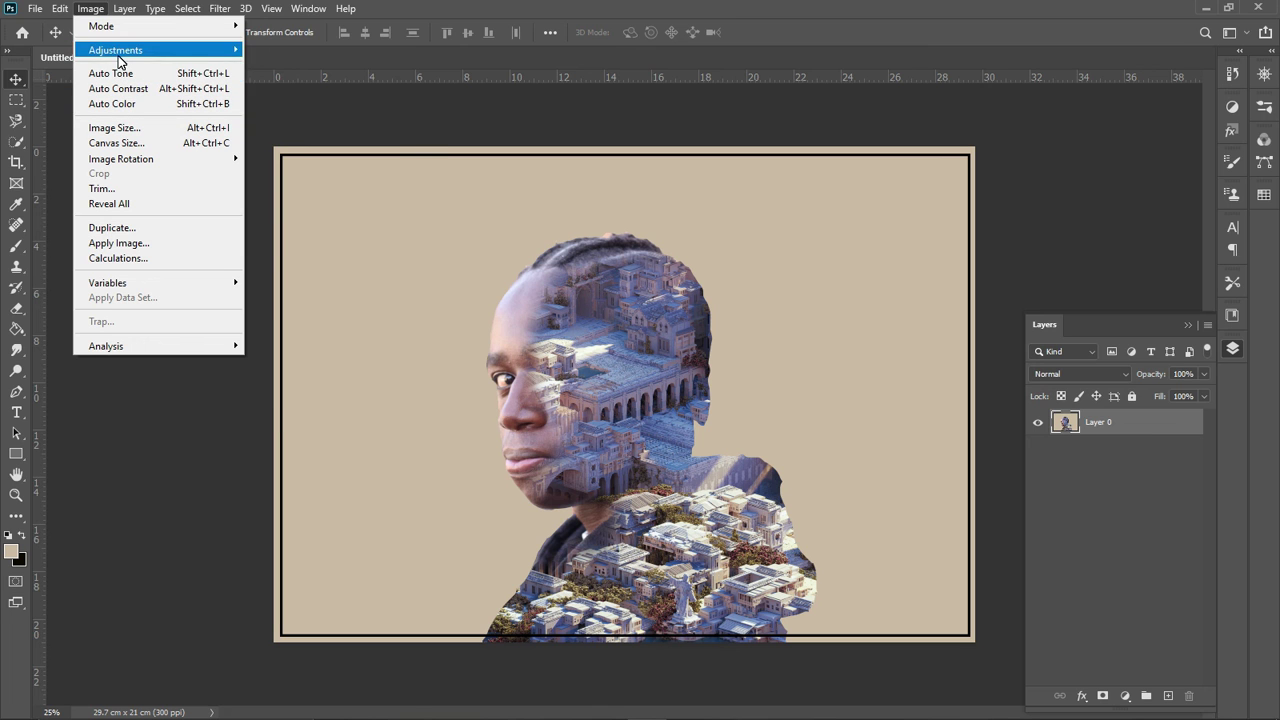
{"action": "mouse_move", "coordinate": [120, 58]}
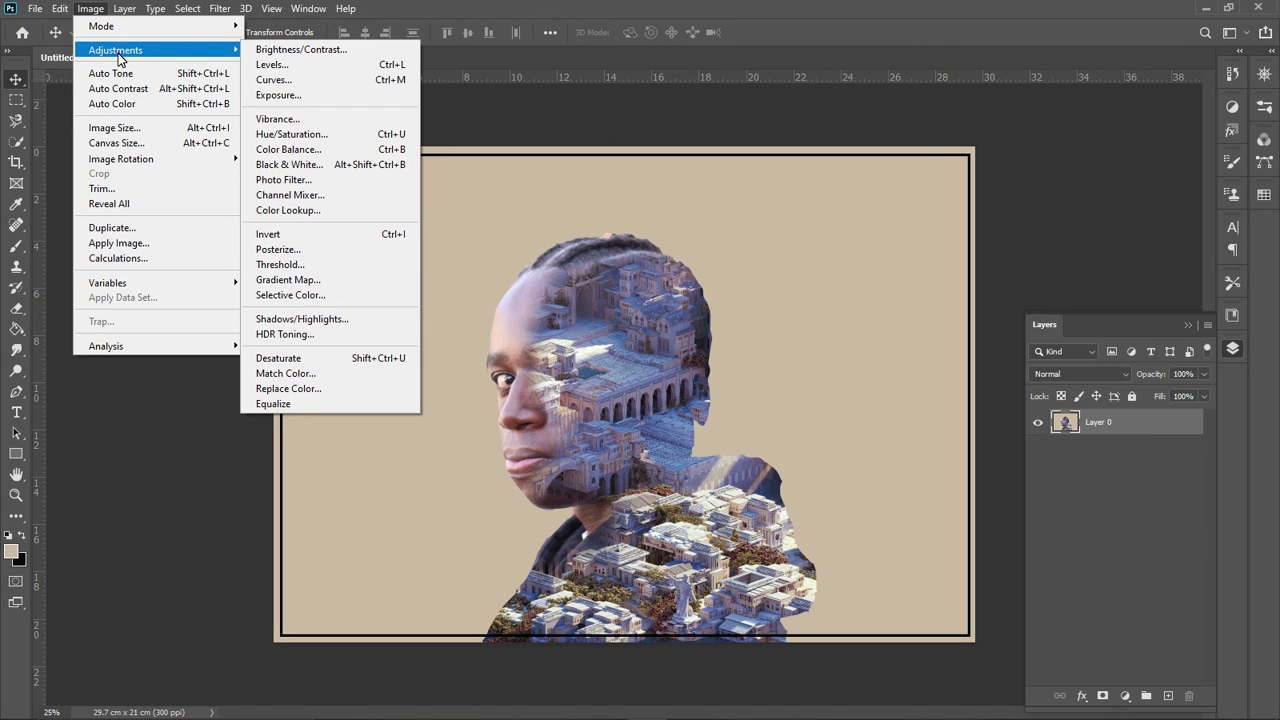
{"action": "left_click", "coordinate": [290, 166]}
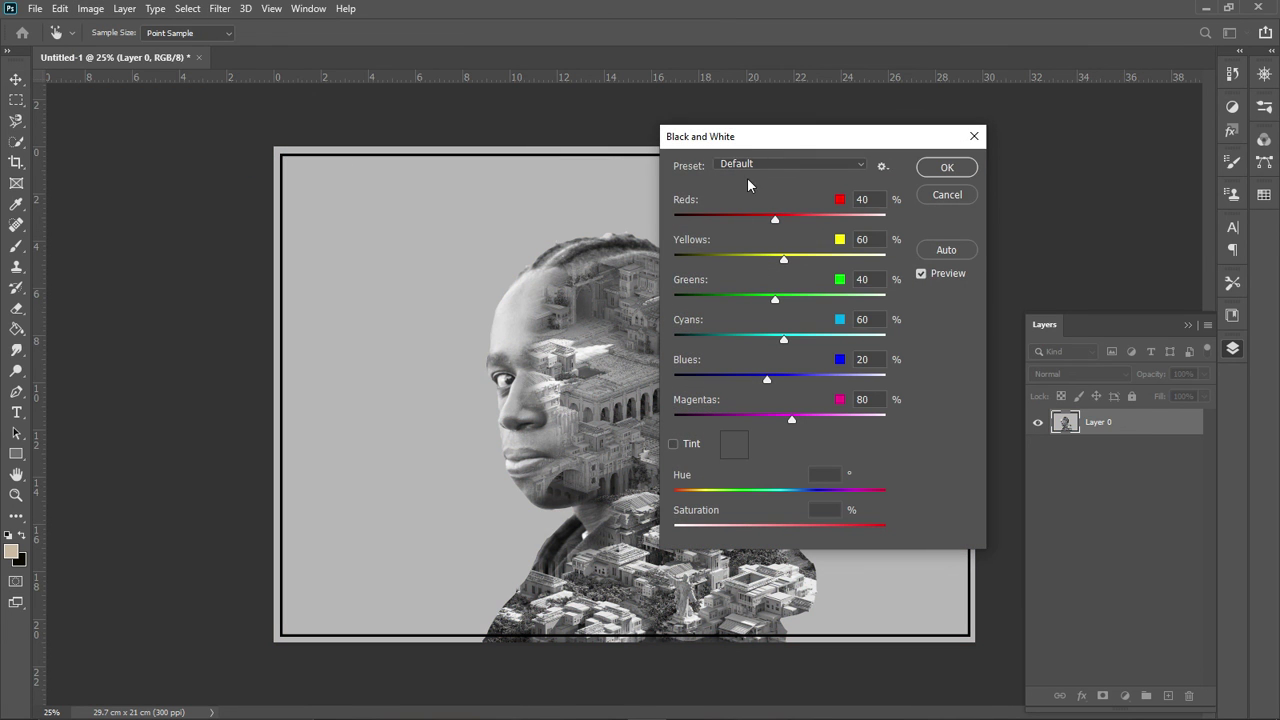
{"action": "left_click_drag", "start_coordinate": [769, 134], "coordinate": [1024, 93]}
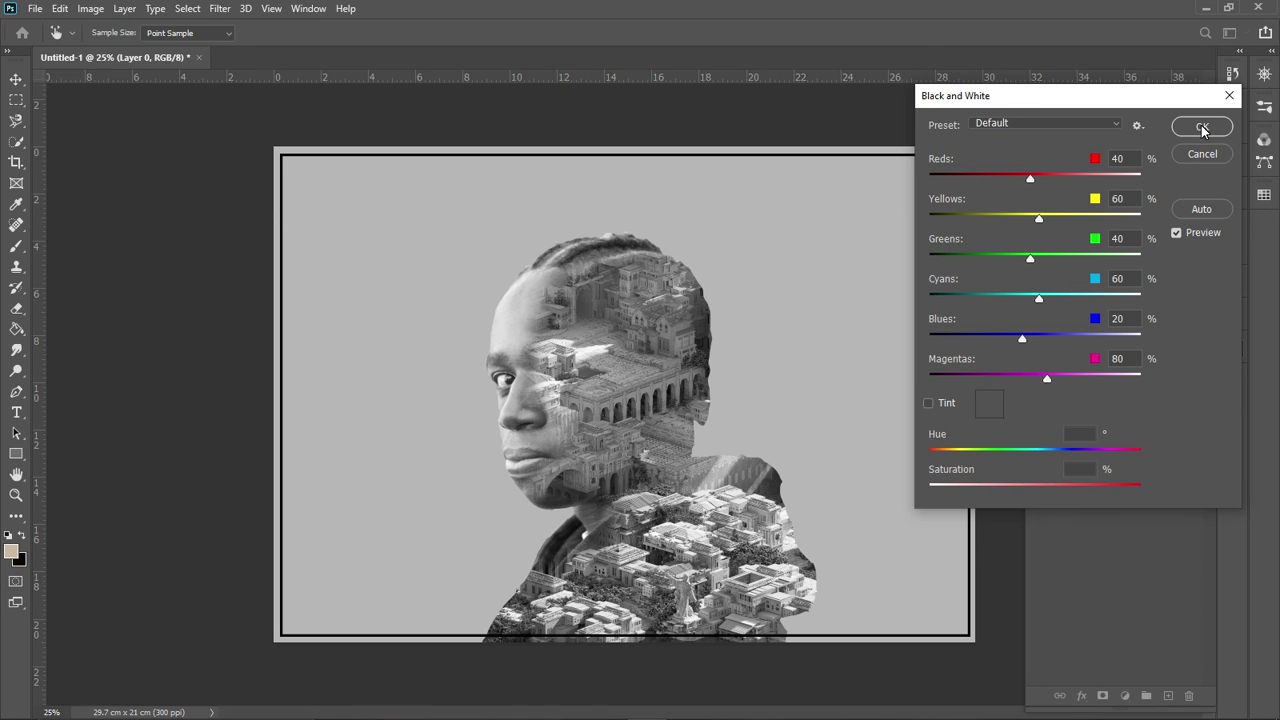
{"action": "left_click_drag", "start_coordinate": [1028, 179], "coordinate": [1093, 173]}
{"action": "left_click", "coordinate": [1076, 190]}
{"action": "left_click_drag", "start_coordinate": [1068, 182], "coordinate": [1038, 178]}
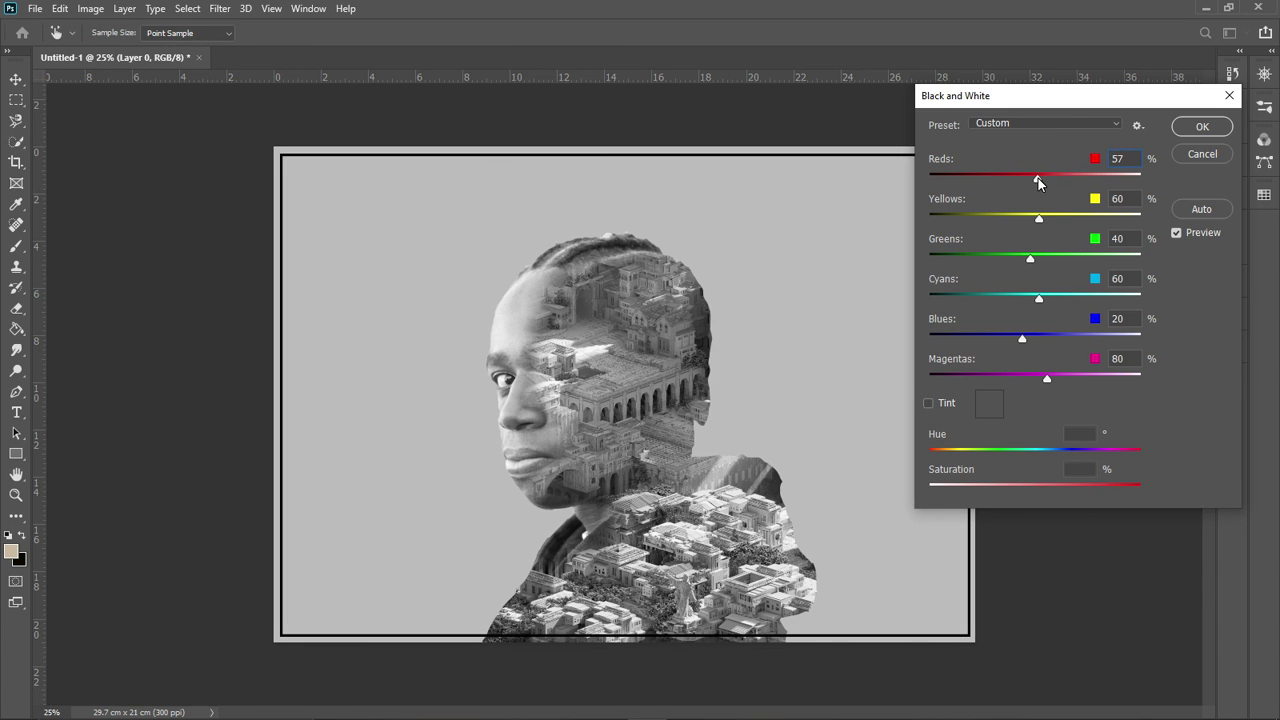
{"action": "left_click", "coordinate": [1202, 127]}
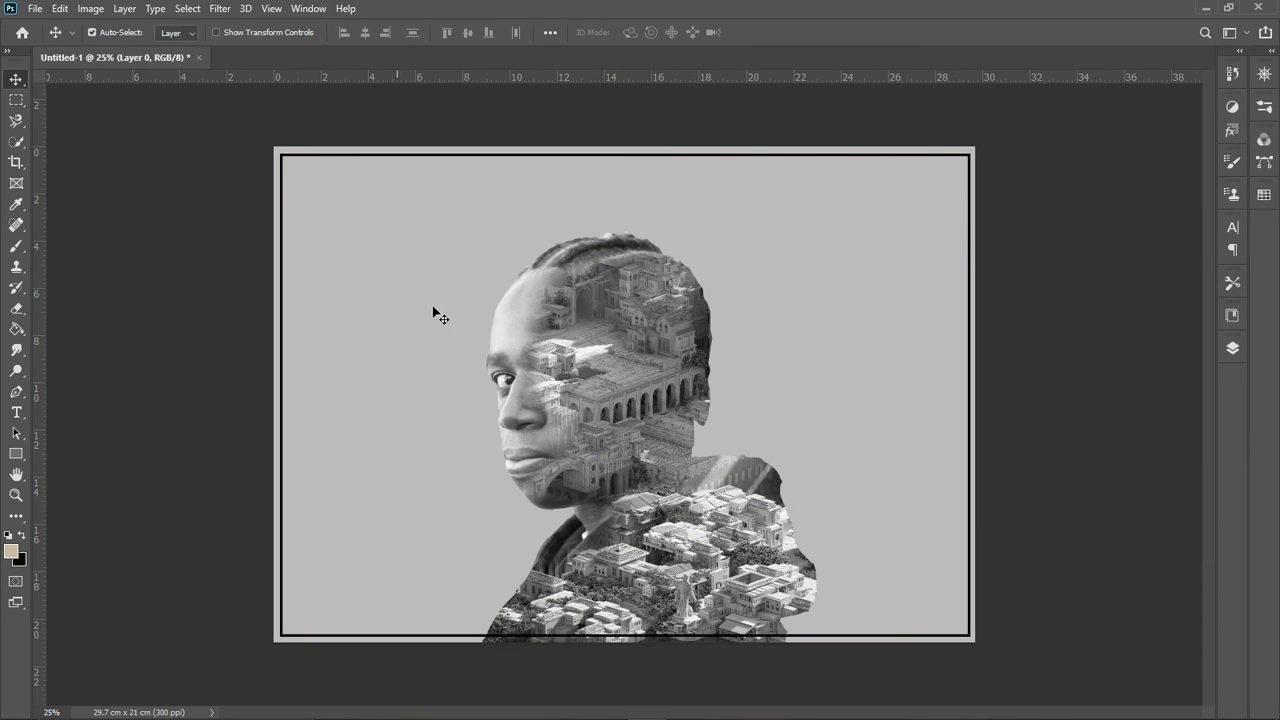
- Save the artwork as a JPEG named "double exposure" in the Pictures folder at quality 8 (High), Baseline ("Standard")
{"action": "left_click", "coordinate": [36, 9]}
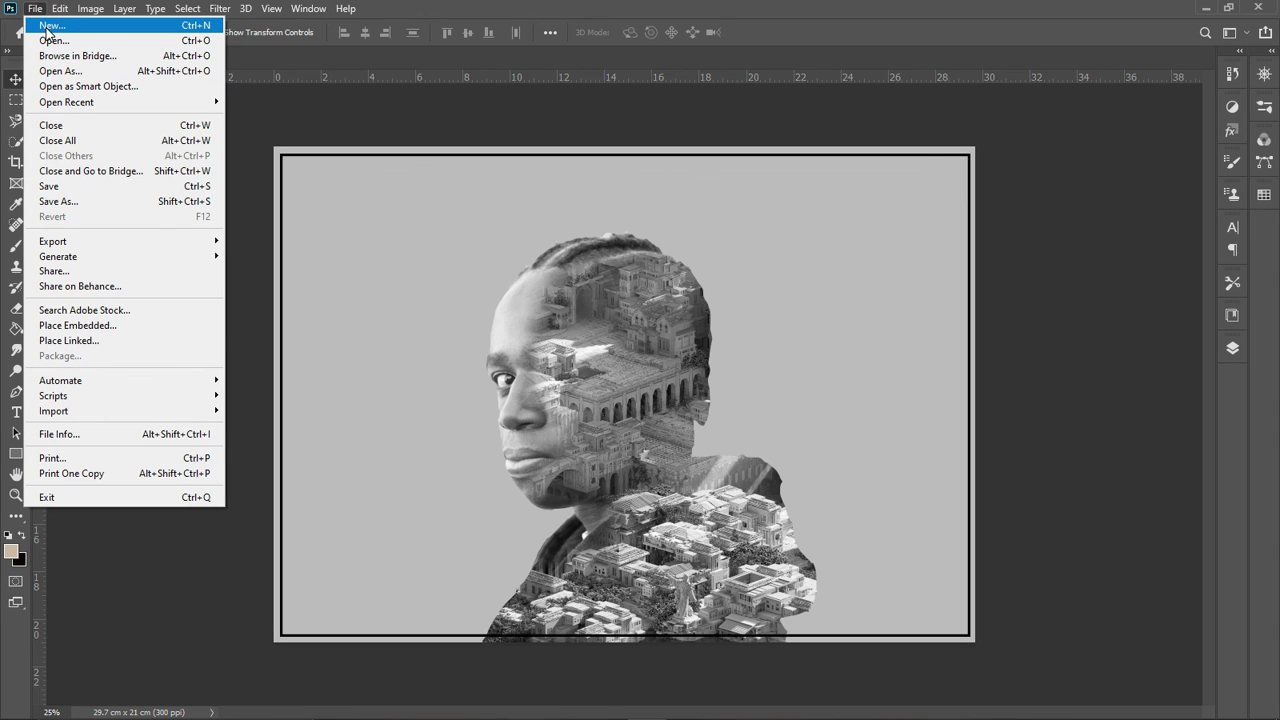
{"action": "left_click", "coordinate": [62, 203]}
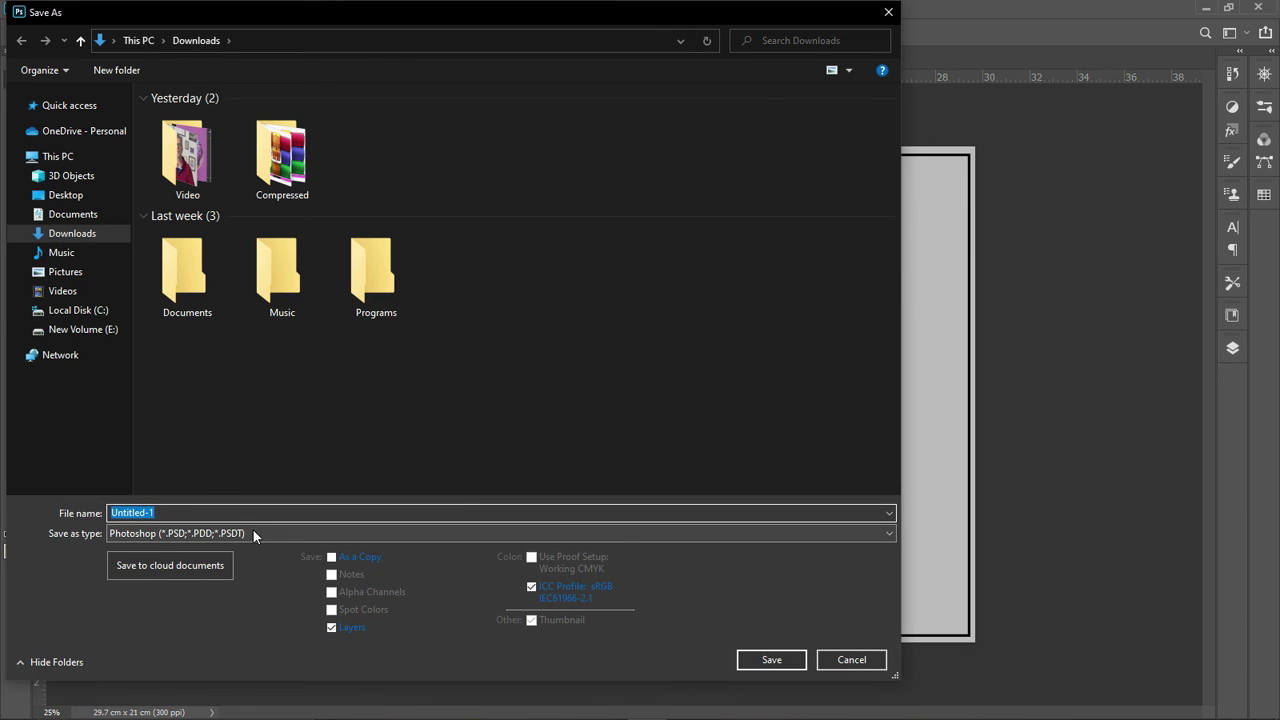
{"action": "left_click", "coordinate": [253, 533]}
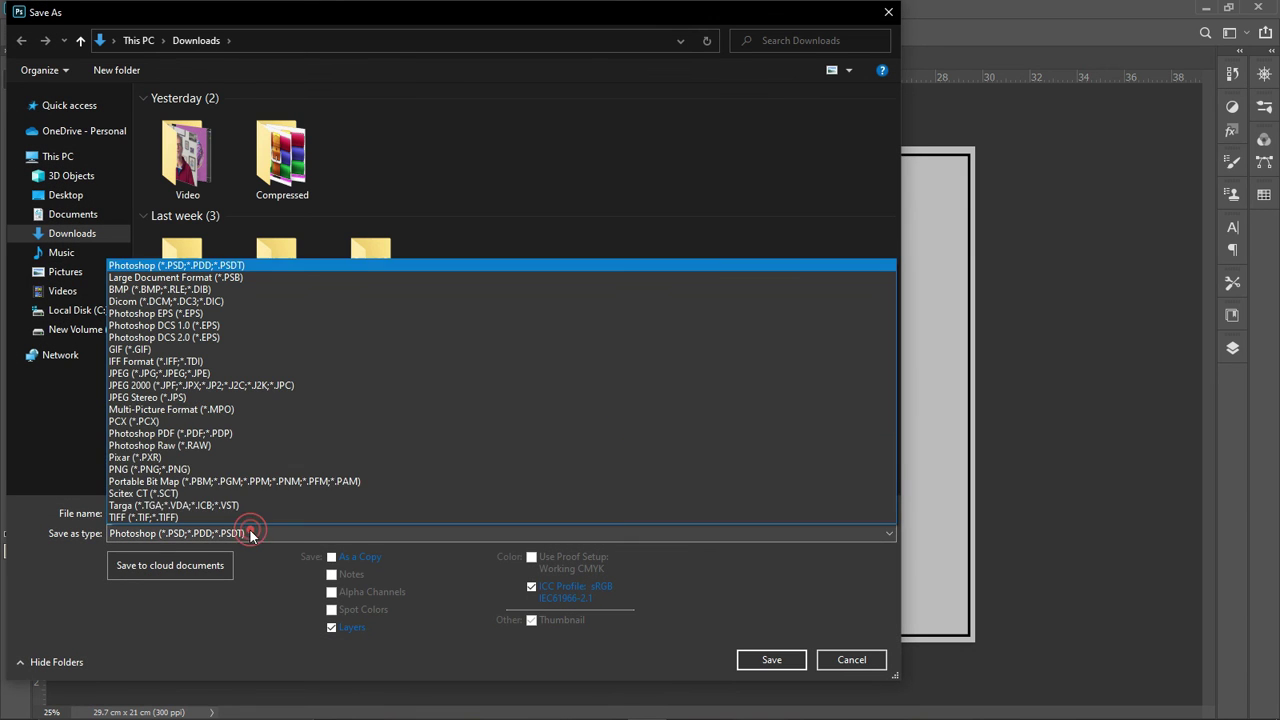
{"action": "left_click", "coordinate": [228, 375]}
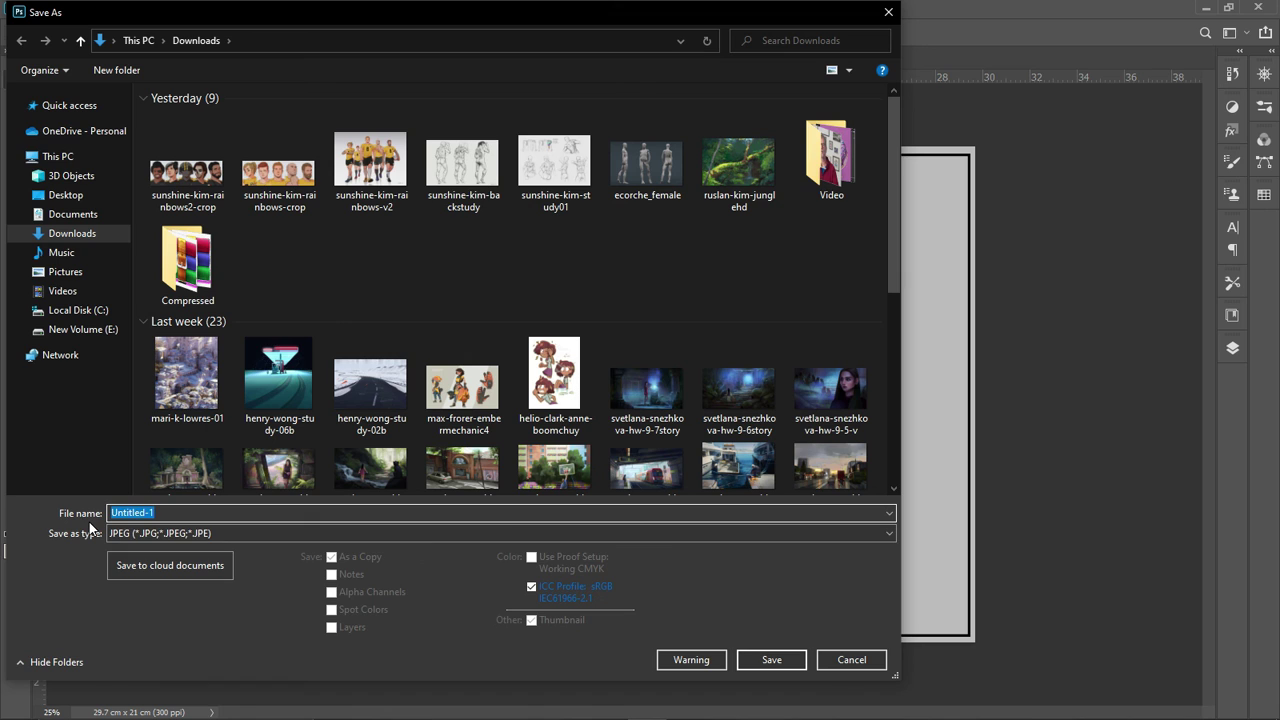
{"action": "type", "text": "double exposure"}
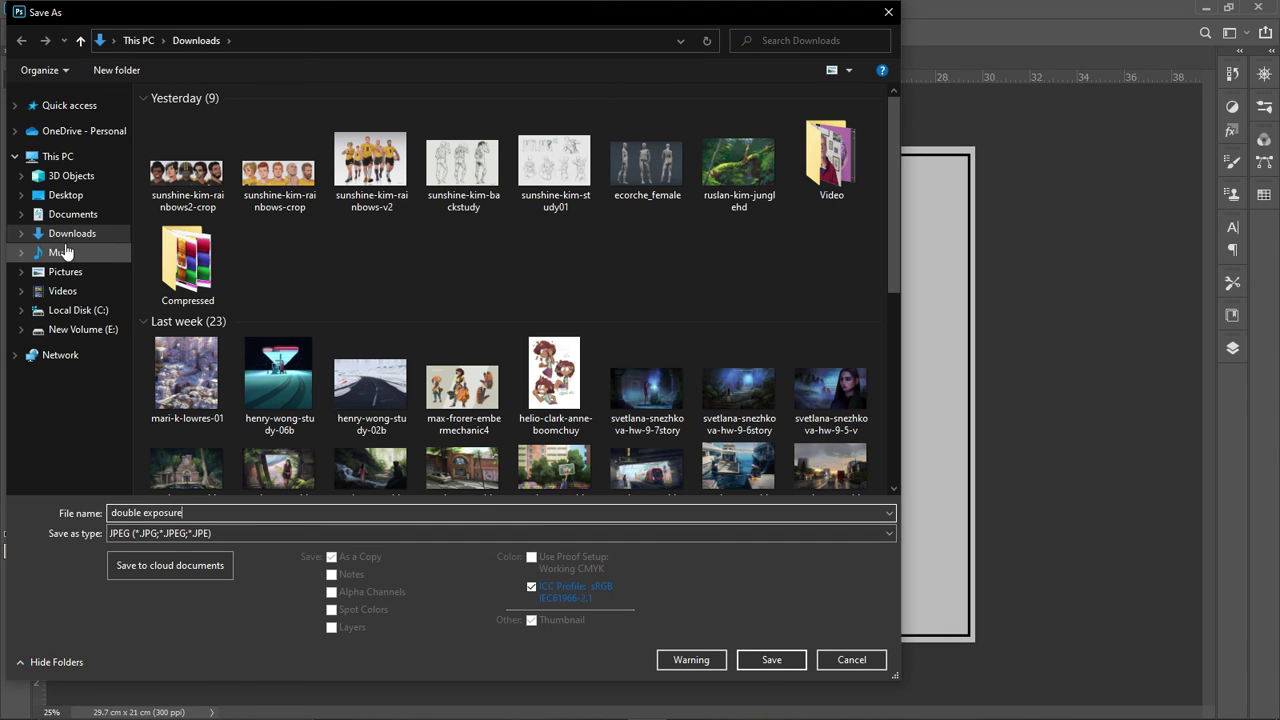
{"action": "left_click", "coordinate": [73, 282]}
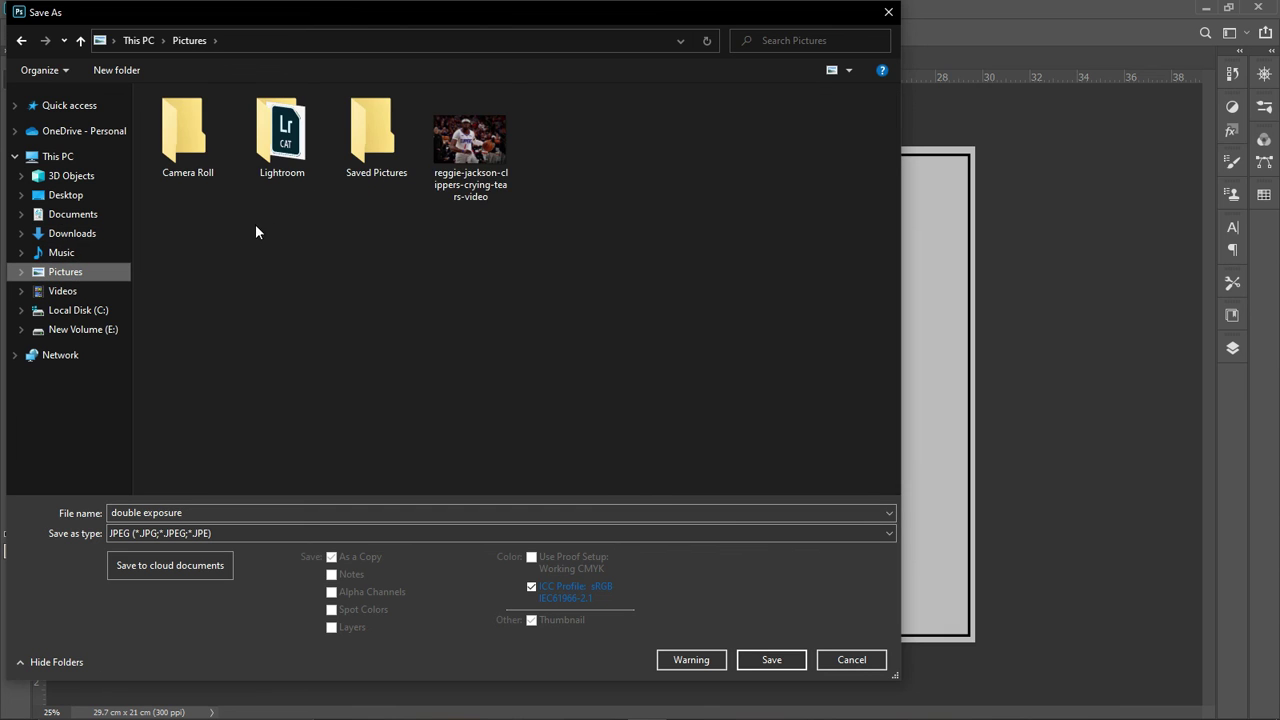
{"action": "left_click", "coordinate": [762, 659]}
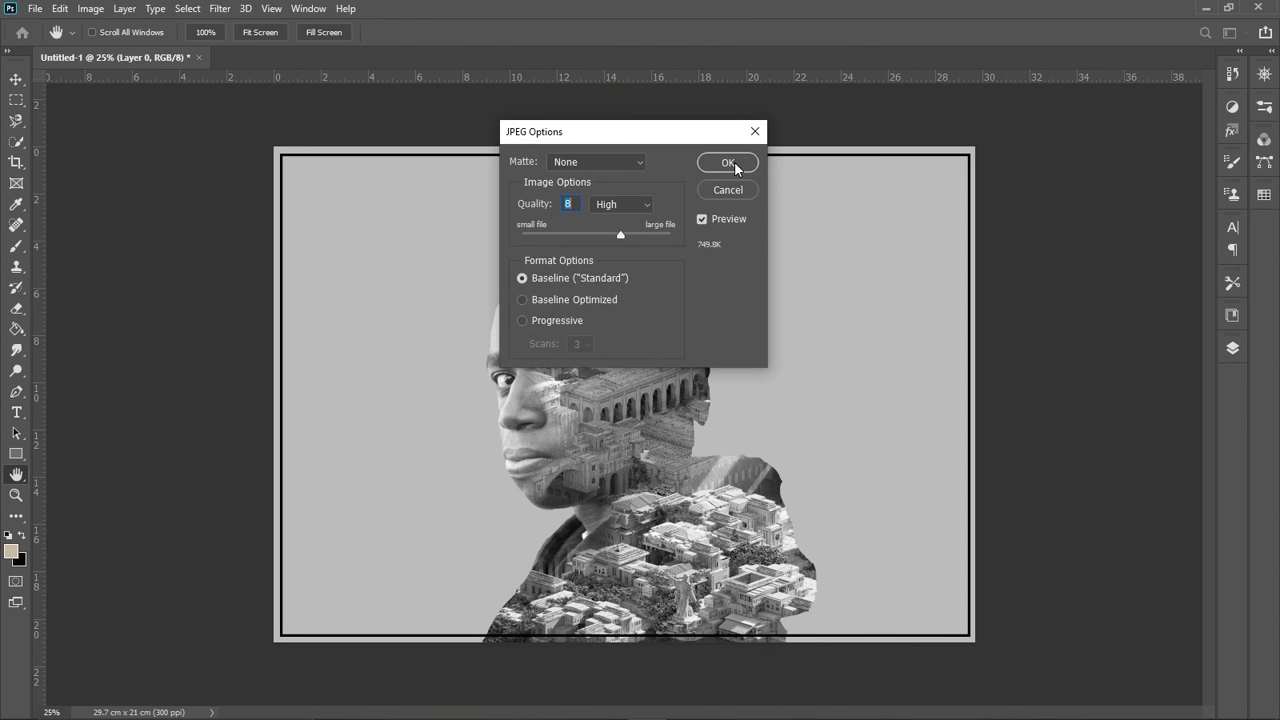
{"action": "left_click", "coordinate": [736, 163]}
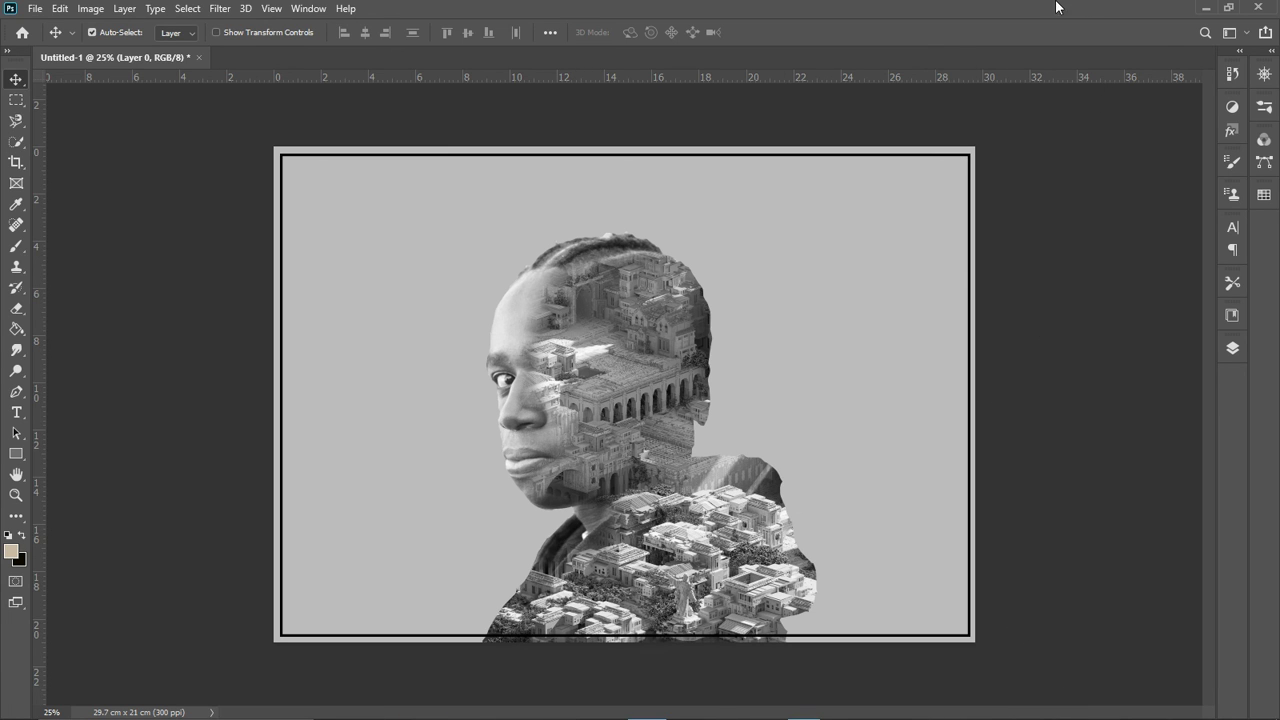
{"action": "left_click", "coordinate": [1201, 7]}
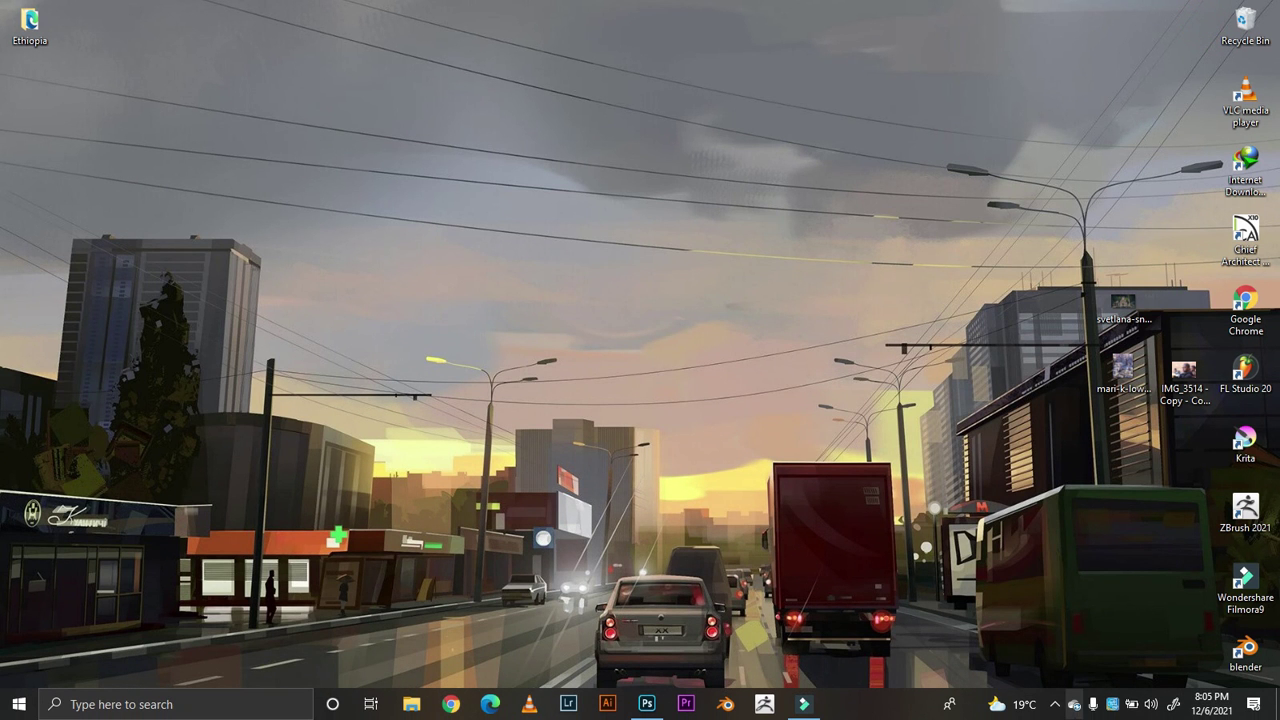
{"action": "left_click", "coordinate": [1056, 705]}
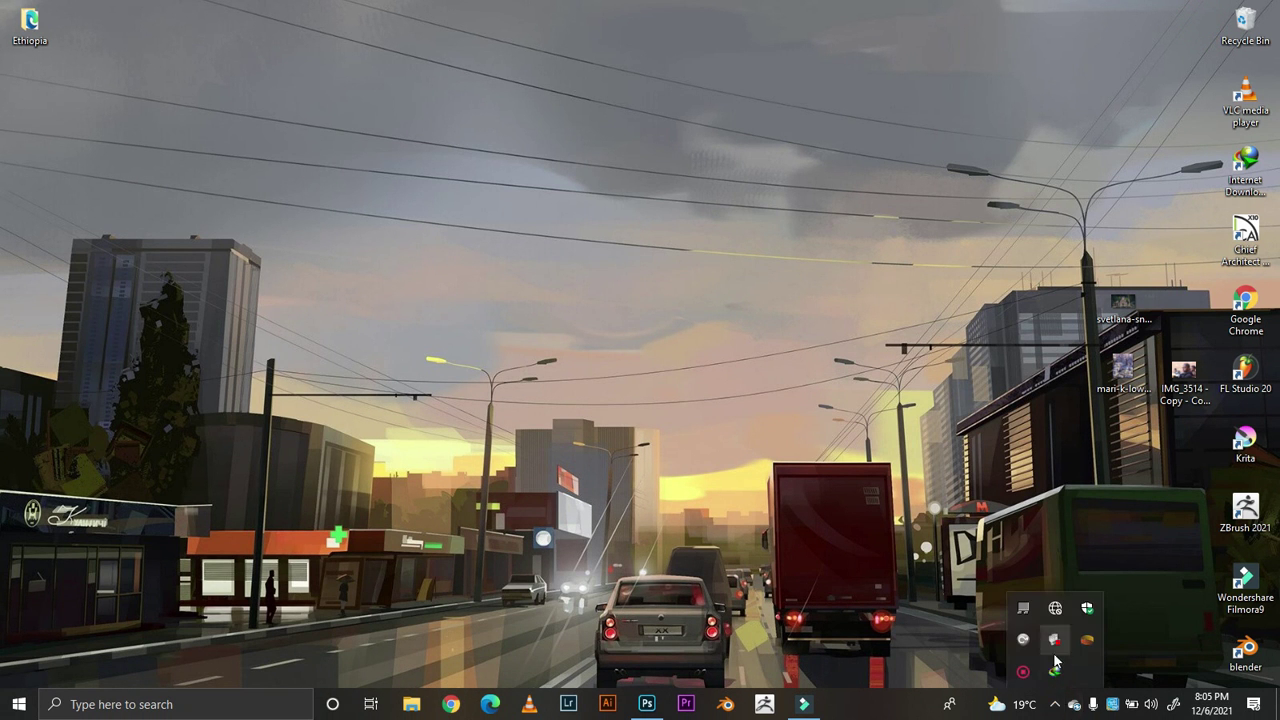
{"action": "right_click", "coordinate": [1022, 671]}
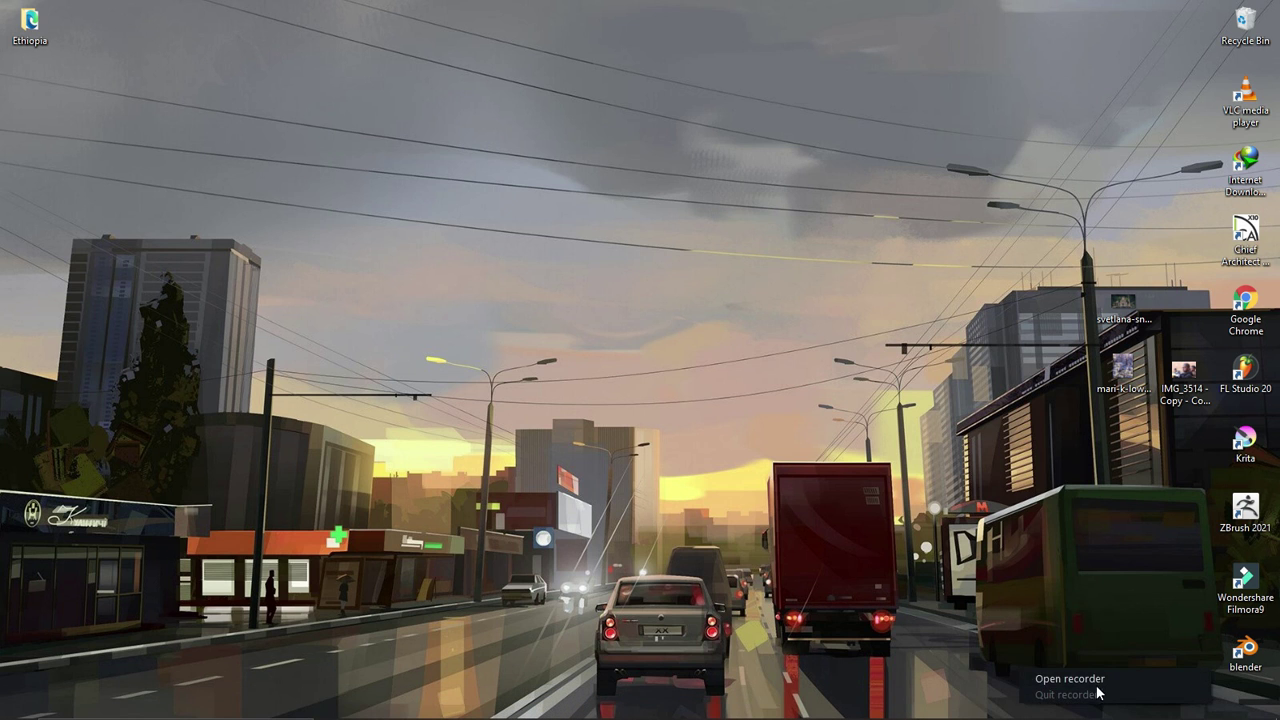
{"action": "left_click", "coordinate": [1099, 679]}
{"action": "left_click", "coordinate": [1007, 673]}
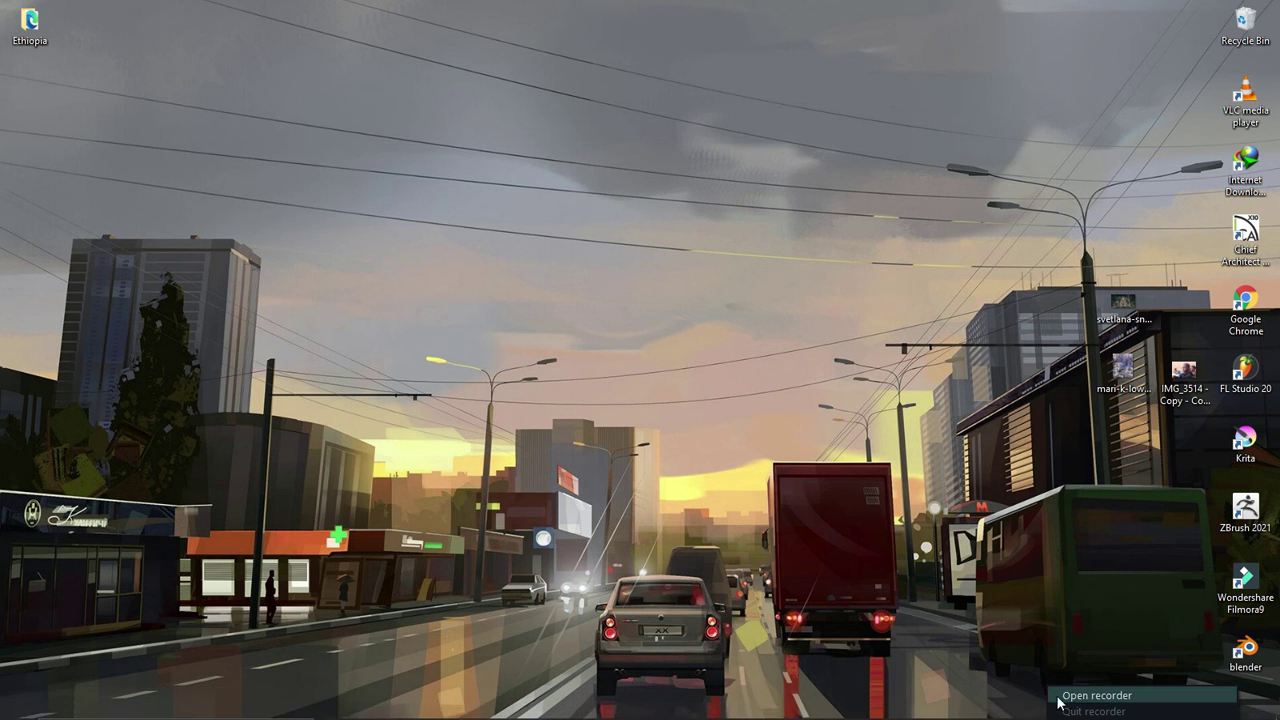
{"action": "left_click", "coordinate": [1058, 697]}
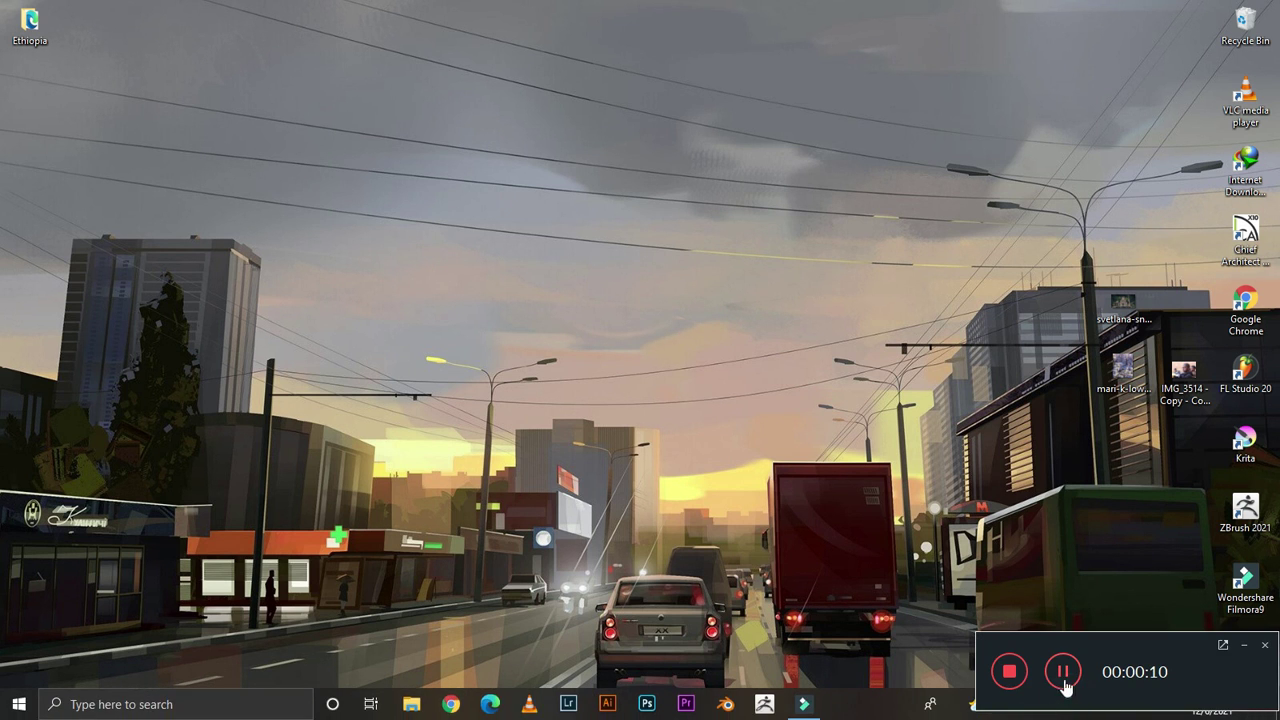